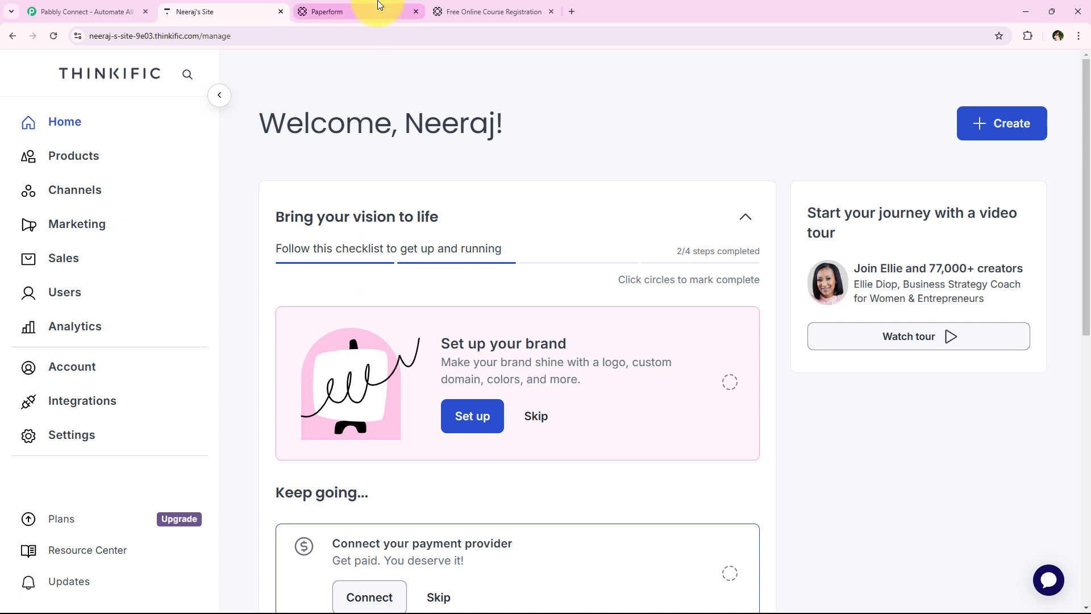
- Switch to the Free Online Course Registration form and submit it with the student's name, email and contact number
{"action": "left_click", "coordinate": [472, 7]}
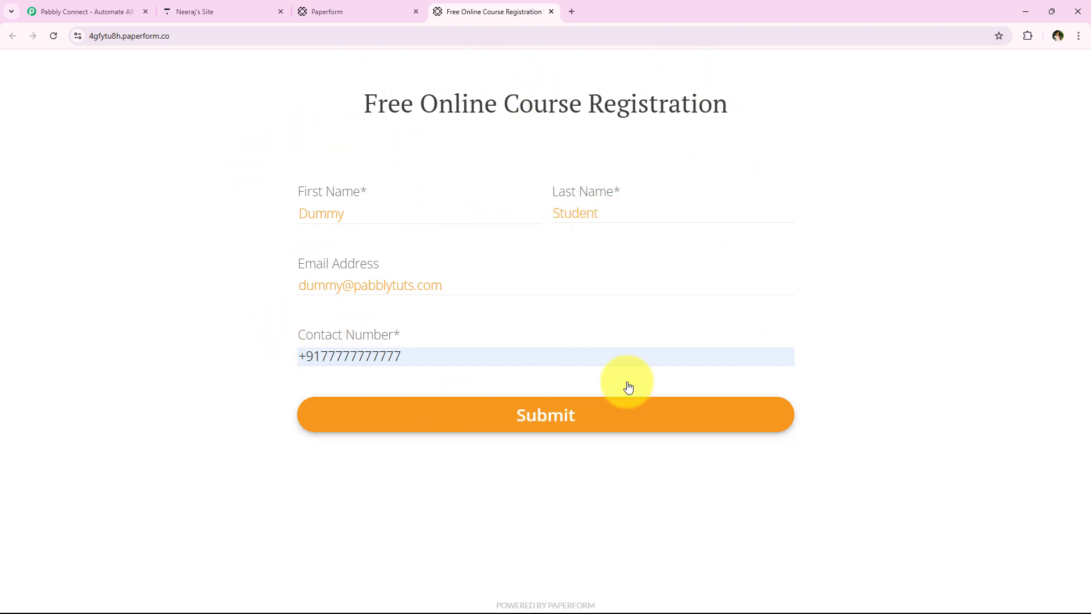
{"action": "left_click", "coordinate": [594, 412]}
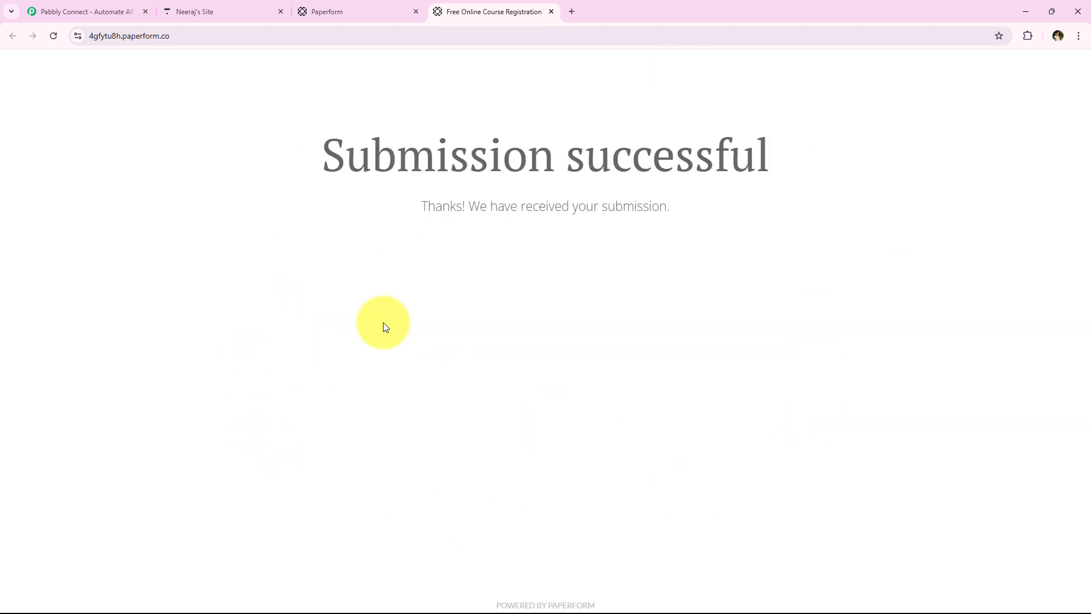
{"action": "left_click_drag", "start_coordinate": [282, 154], "coordinate": [818, 172]}
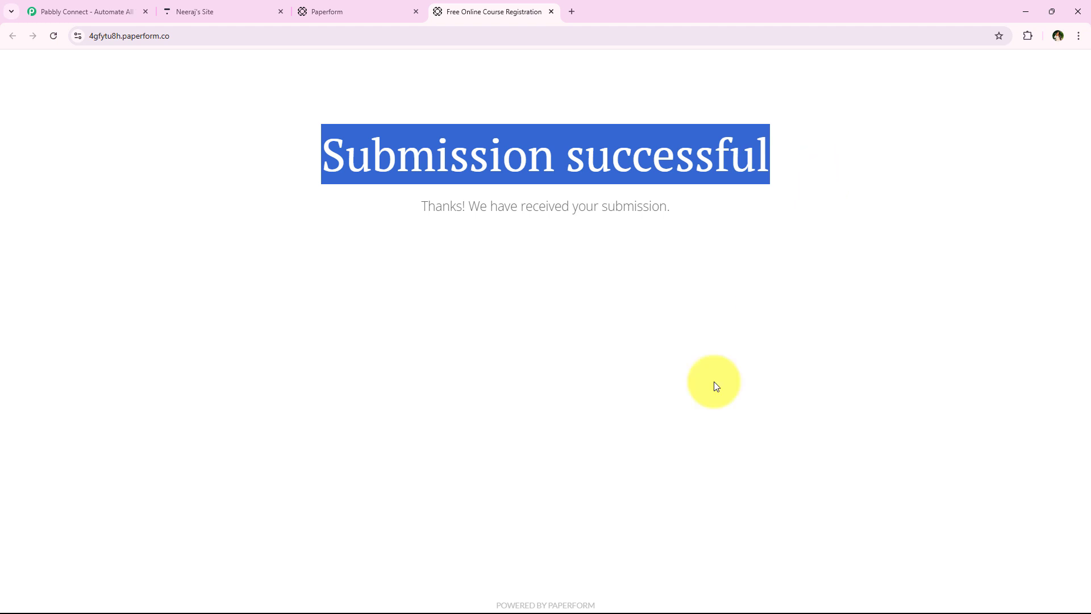
- Switch to Thinkific and open the list of all users
{"action": "left_click", "coordinate": [216, 7]}
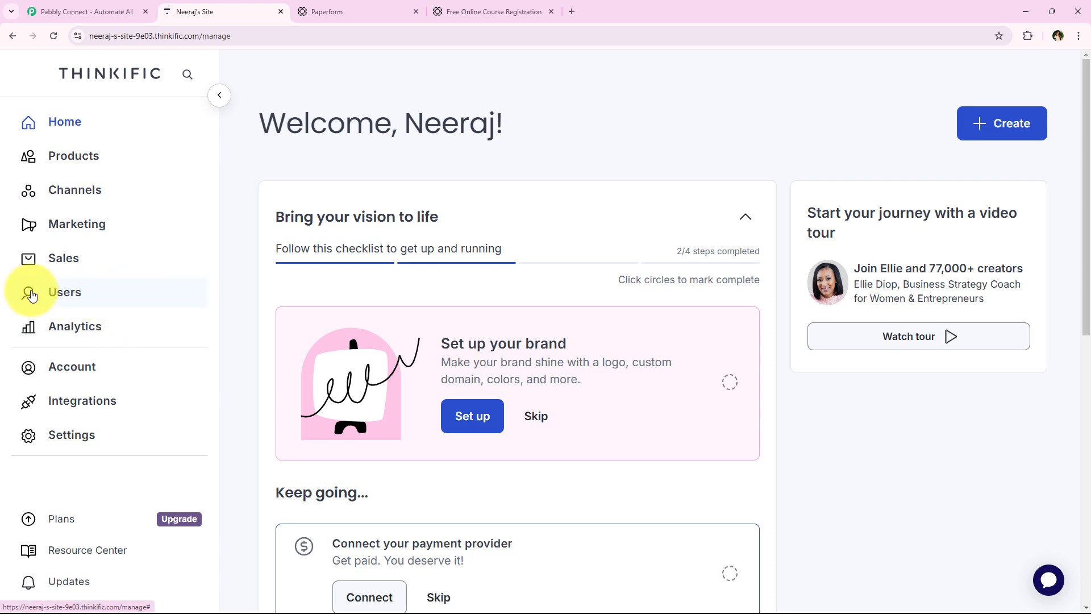
{"action": "left_click", "coordinate": [102, 296]}
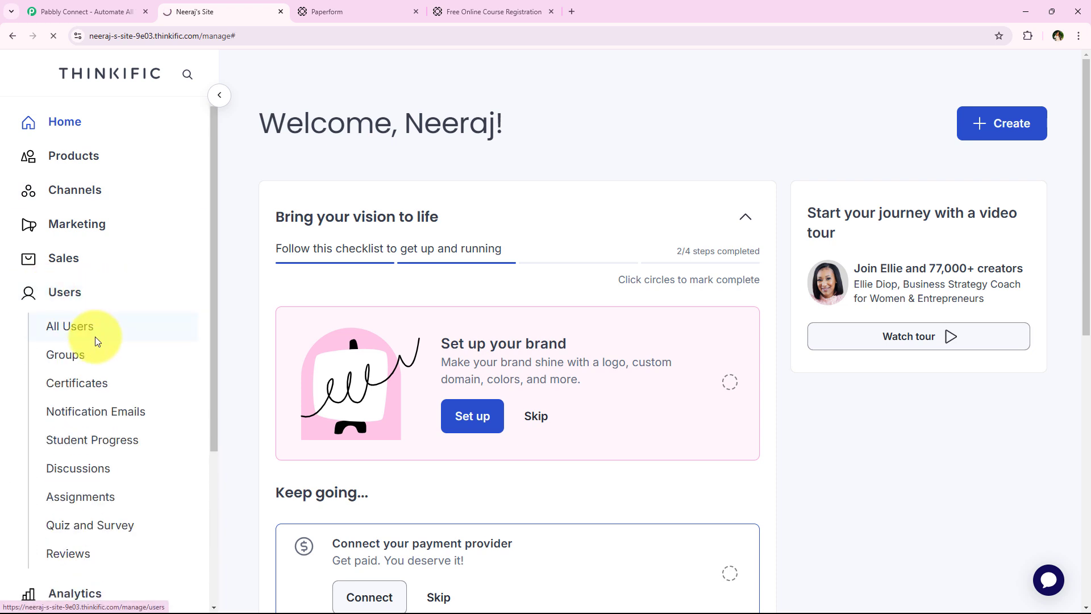
{"action": "left_click", "coordinate": [95, 342]}
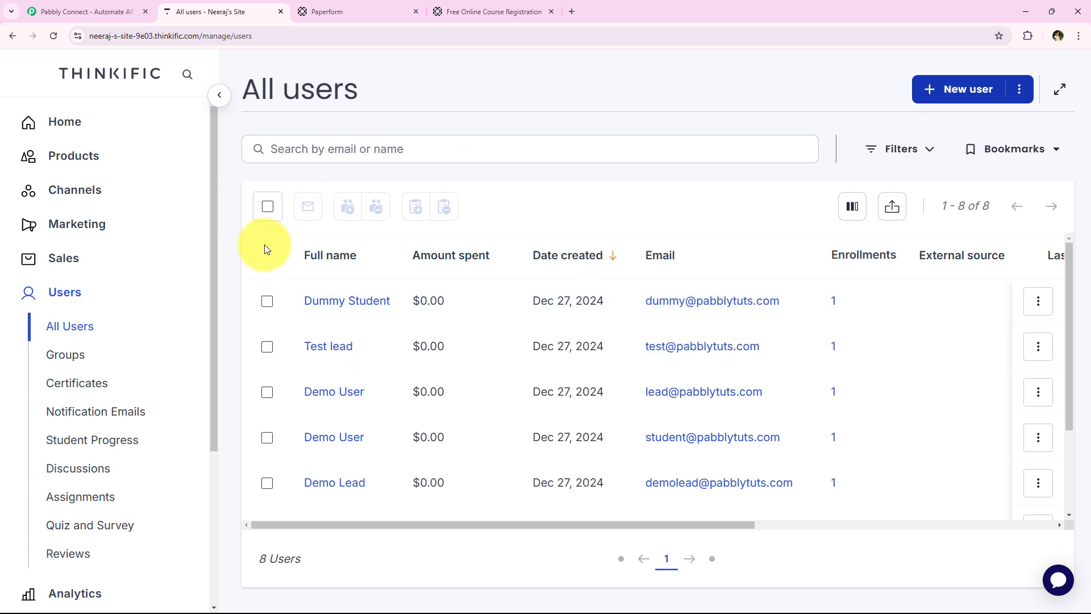
- Open the newest user's record and examine the course enrollments and profile details
{"action": "left_click", "coordinate": [339, 301]}
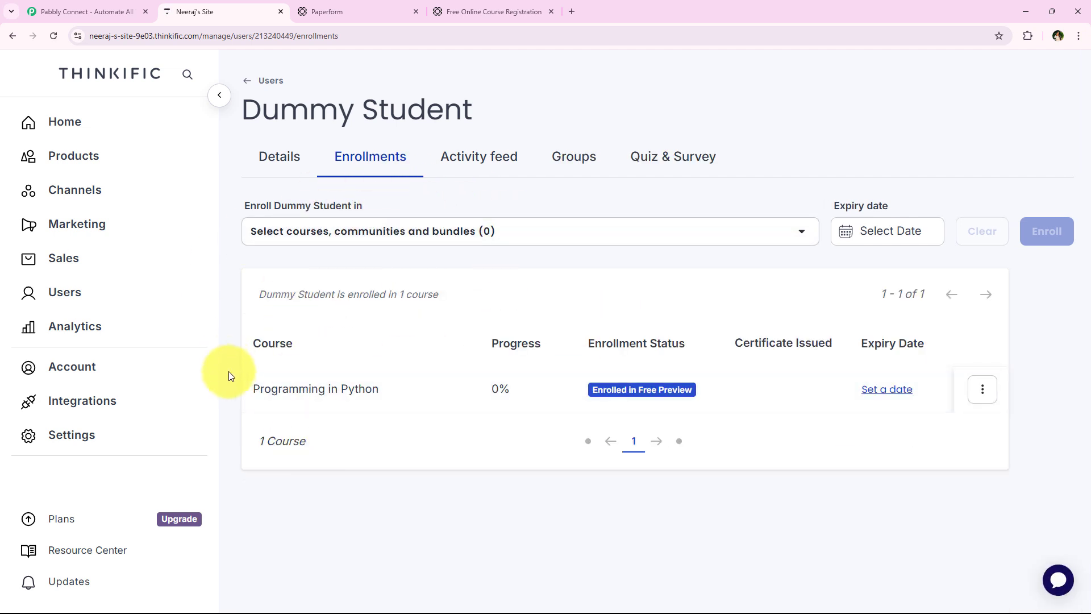
{"action": "triple_click", "coordinate": [335, 390]}
{"action": "left_click", "coordinate": [474, 498]}
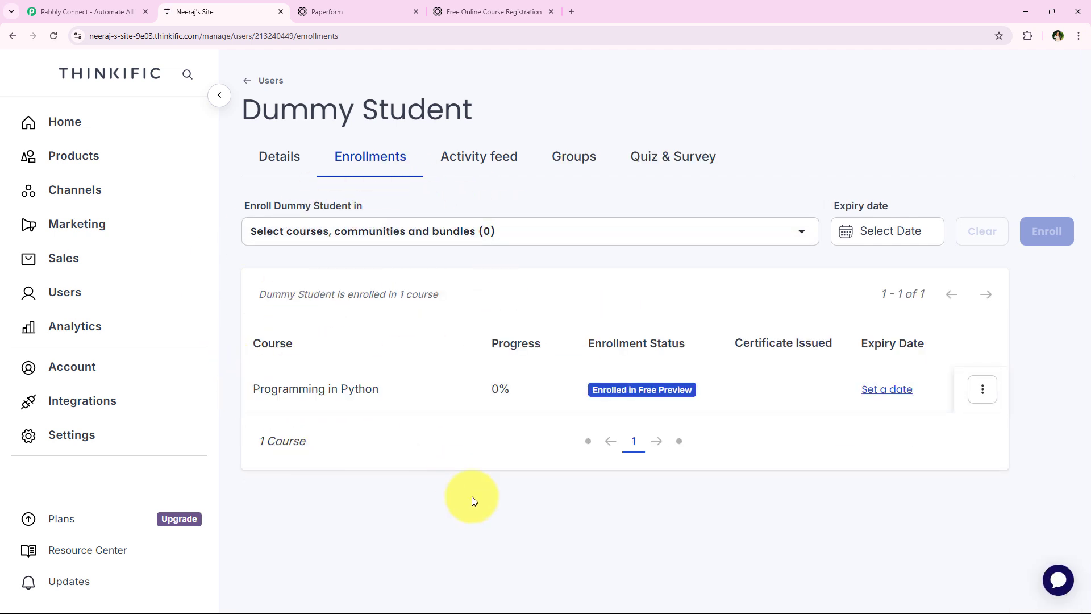
{"action": "left_click", "coordinate": [281, 159]}
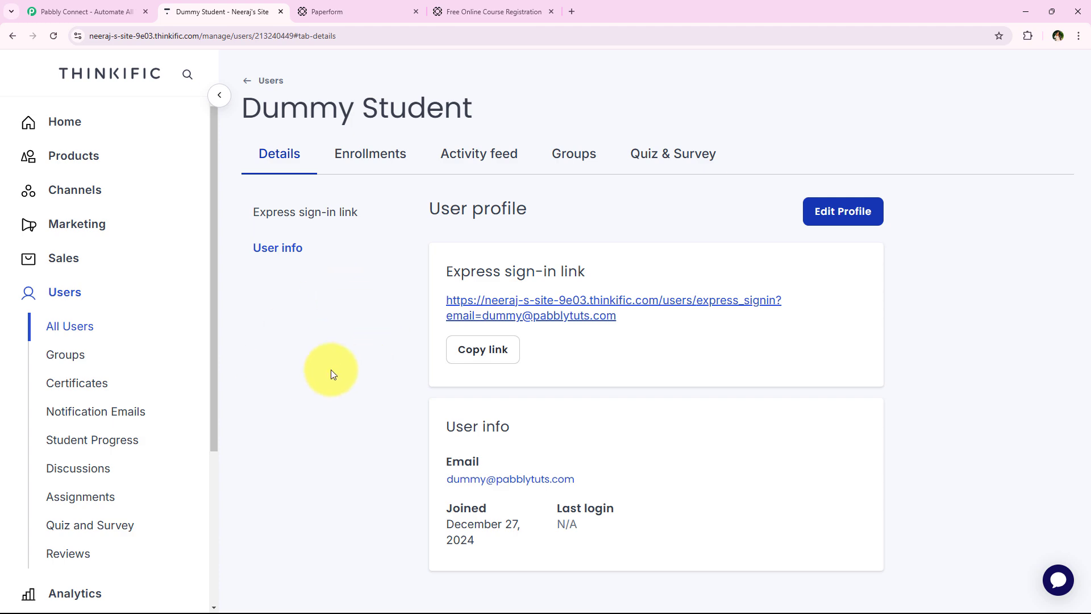
- Switch to the Pabbly Connect website and sign in to the account
{"action": "left_click", "coordinate": [34, 7]}
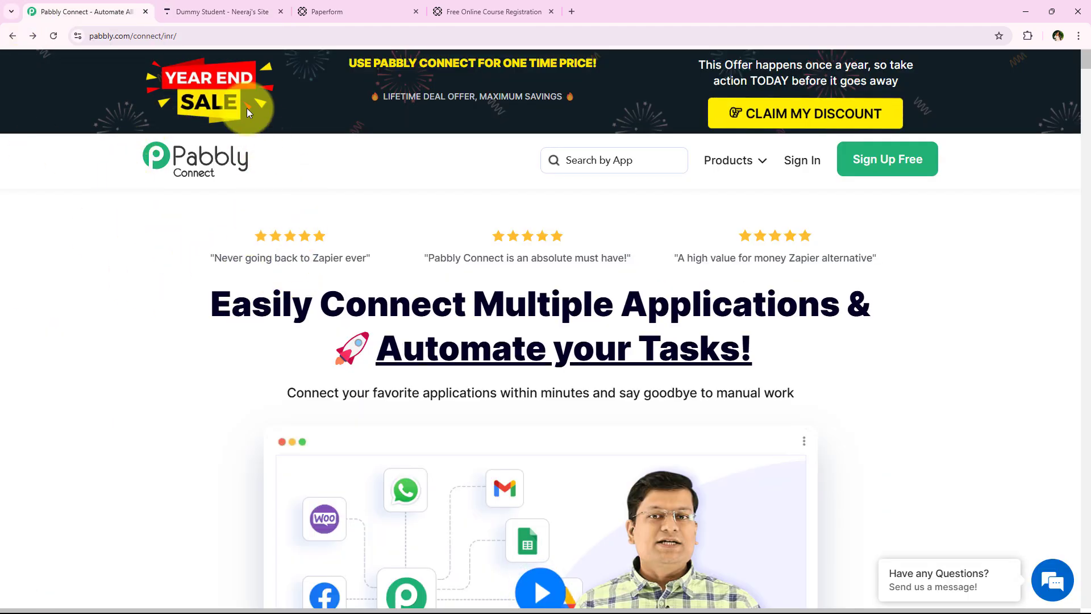
{"action": "left_click", "coordinate": [215, 35]}
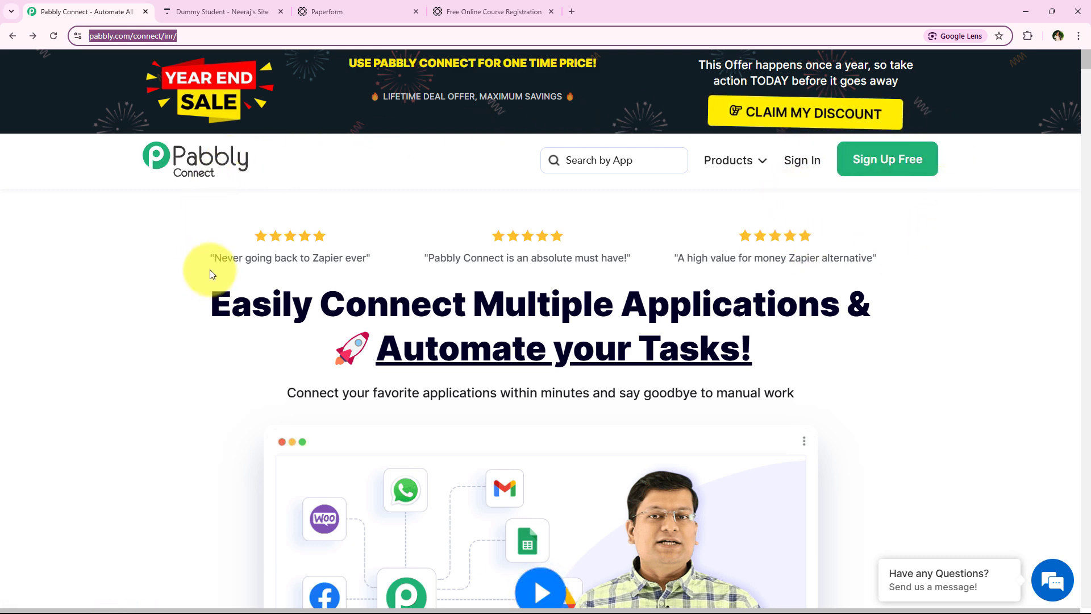
{"action": "left_click", "coordinate": [803, 162]}
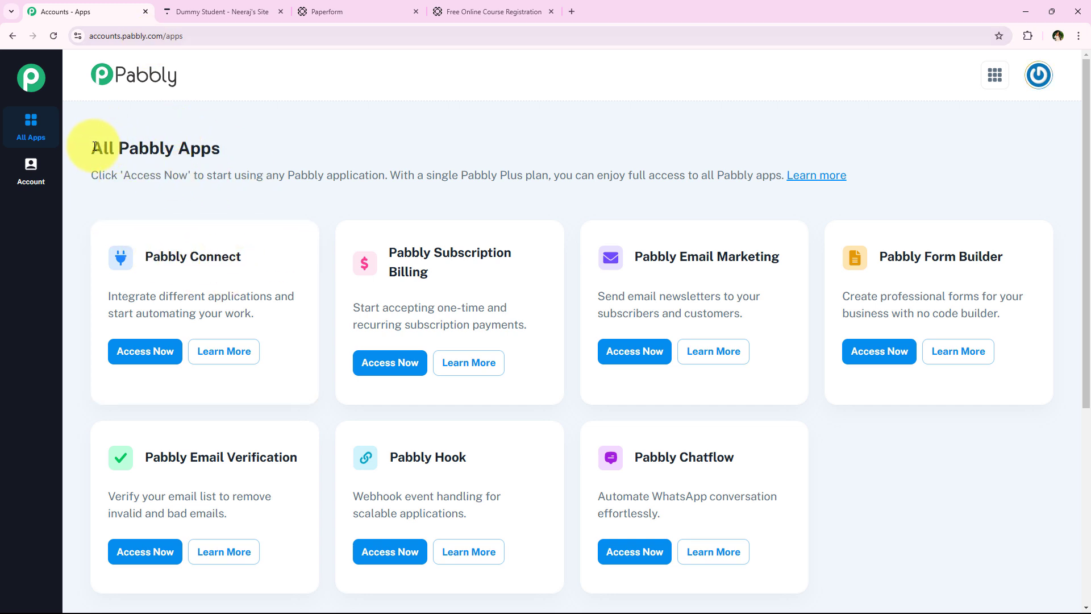
- Launch Pabbly Connect from the overview of all Pabbly apps
{"action": "left_click_drag", "start_coordinate": [91, 146], "coordinate": [224, 158]}
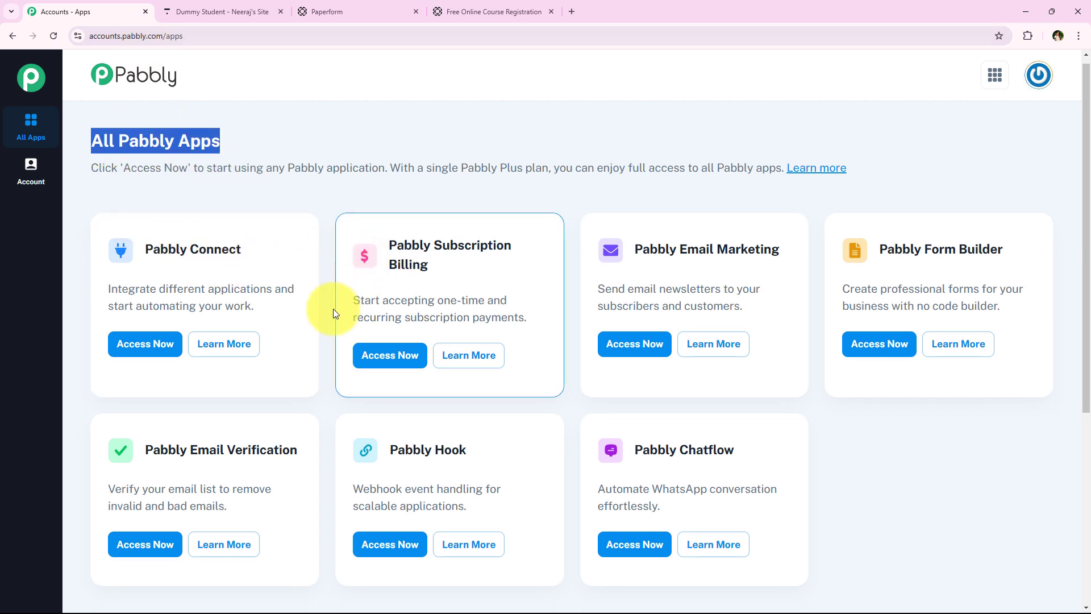
{"action": "scroll", "coordinate": [333, 309], "scroll_direction": "down", "scroll_amount": 1}
{"action": "scroll", "coordinate": [328, 317], "scroll_direction": "up", "scroll_amount": 1}
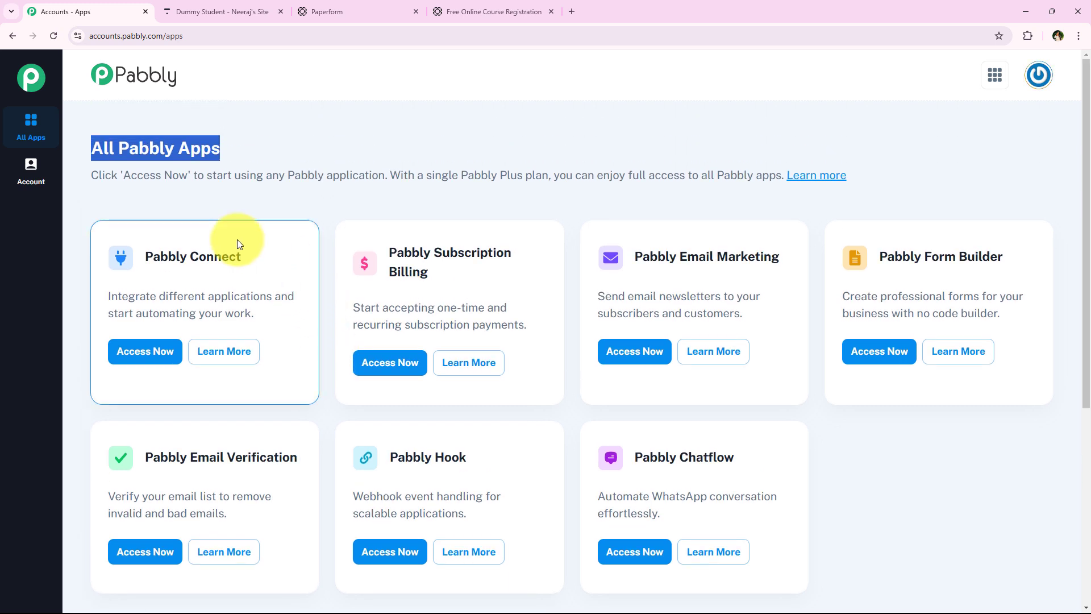
{"action": "left_click_drag", "start_coordinate": [139, 257], "coordinate": [273, 299]}
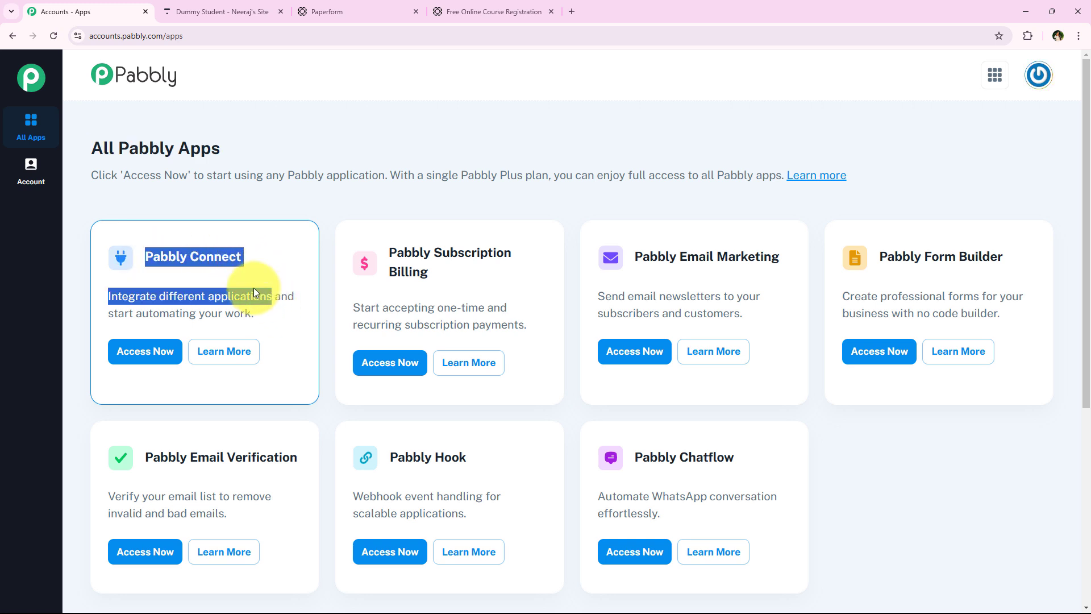
{"action": "left_click", "coordinate": [126, 355]}
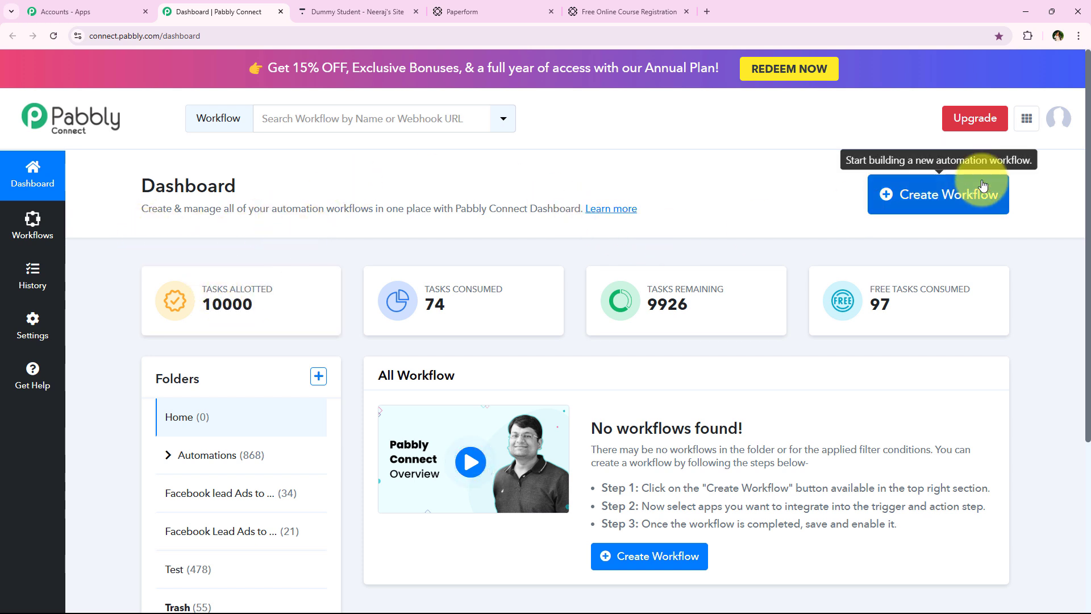
- Start a new workflow and choose Automations as its folder
{"action": "left_click", "coordinate": [970, 200]}
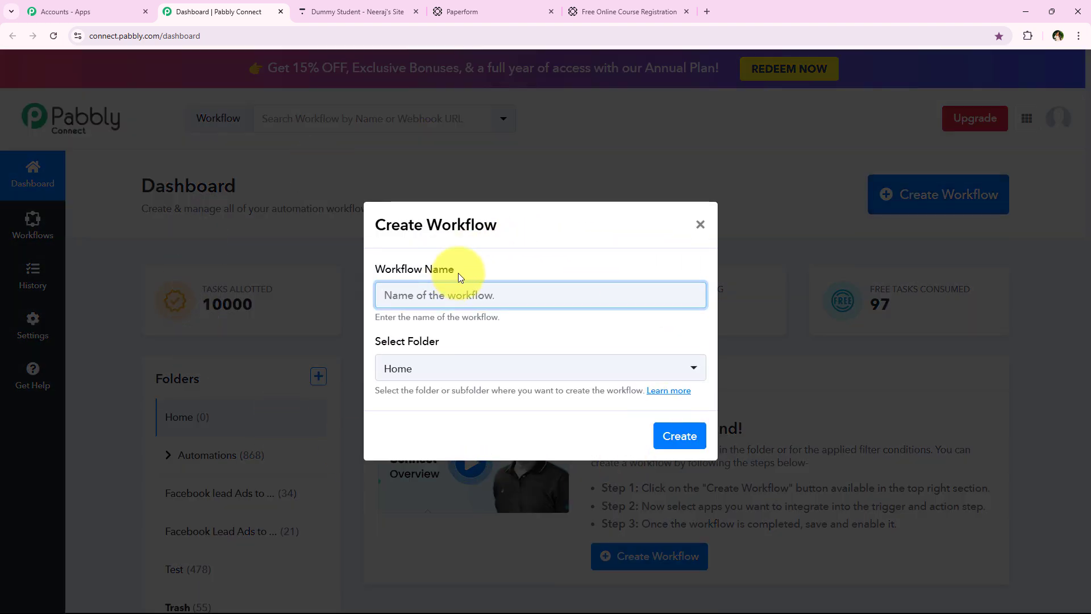
{"action": "left_click_drag", "start_coordinate": [458, 273], "coordinate": [374, 280]}
{"action": "left_click_drag", "start_coordinate": [372, 348], "coordinate": [443, 343]}
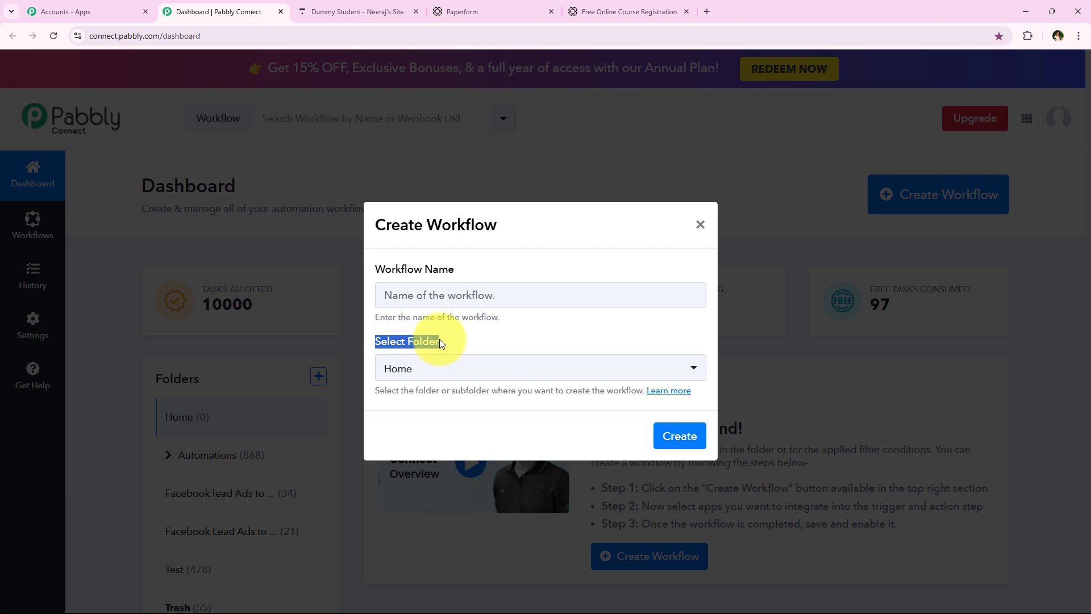
{"action": "left_click", "coordinate": [430, 380]}
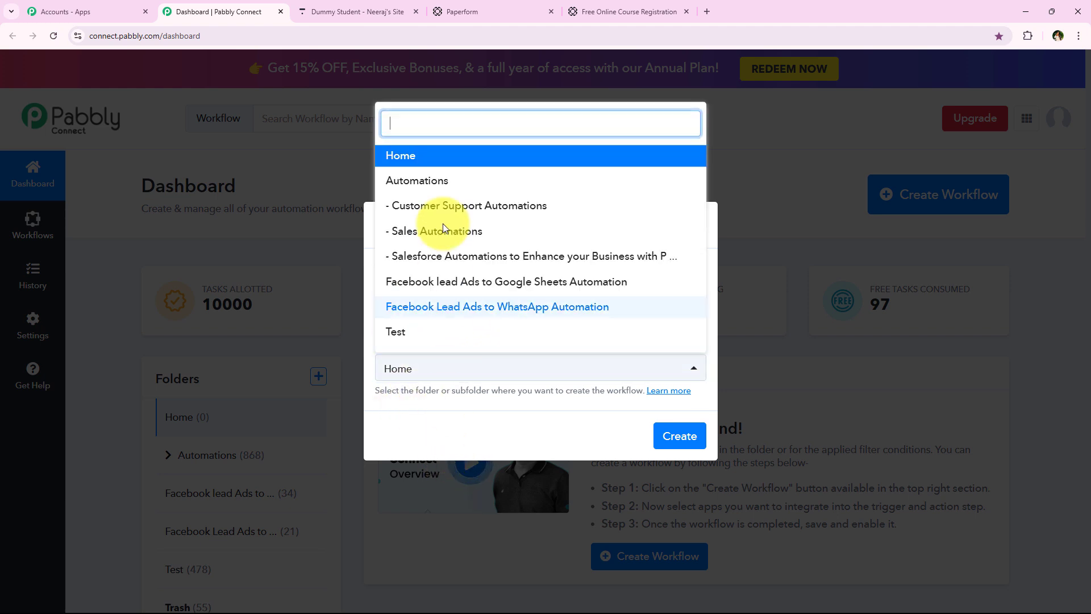
{"action": "left_click", "coordinate": [435, 183]}
{"action": "left_click", "coordinate": [445, 328]}
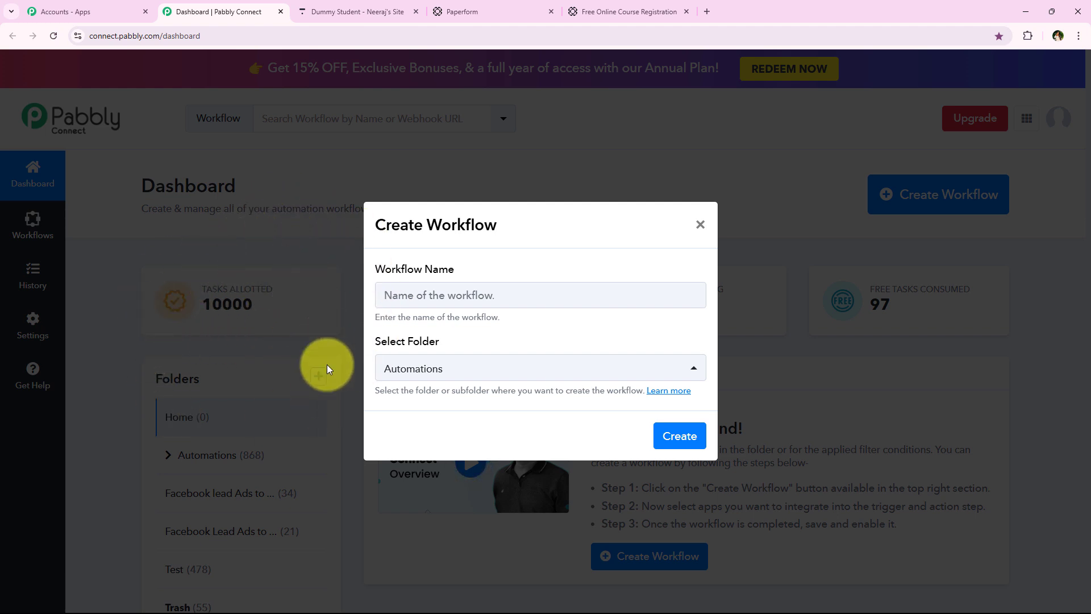
{"action": "left_click_drag", "start_coordinate": [375, 393], "coordinate": [490, 392]}
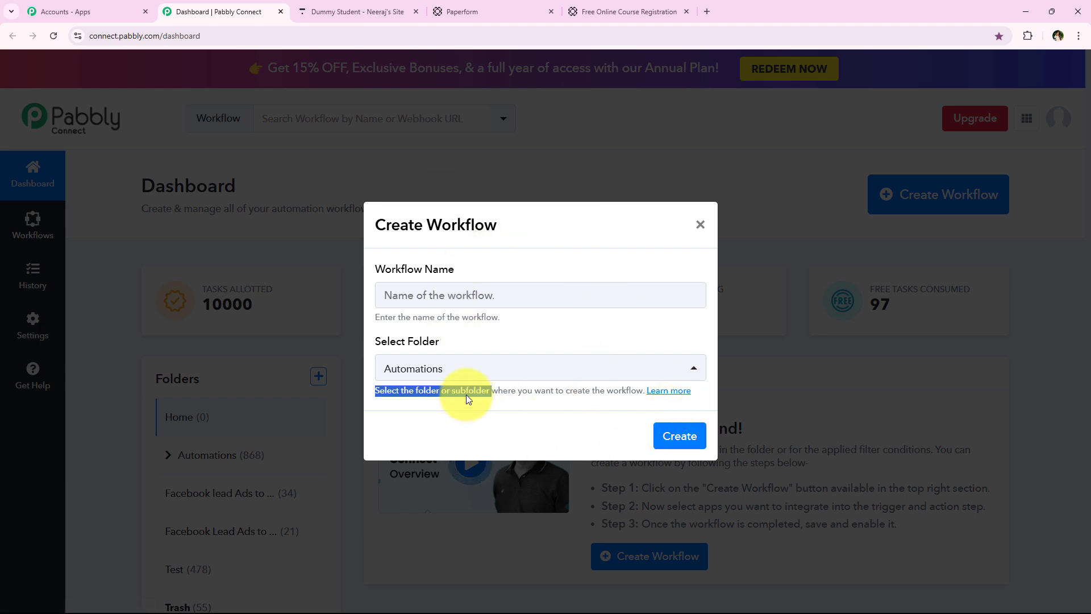
- Name the workflow "How to Enroll Thinkific User on Paperform Submission | Paperform to Thinkific" and create it
{"action": "left_click", "coordinate": [517, 270]}
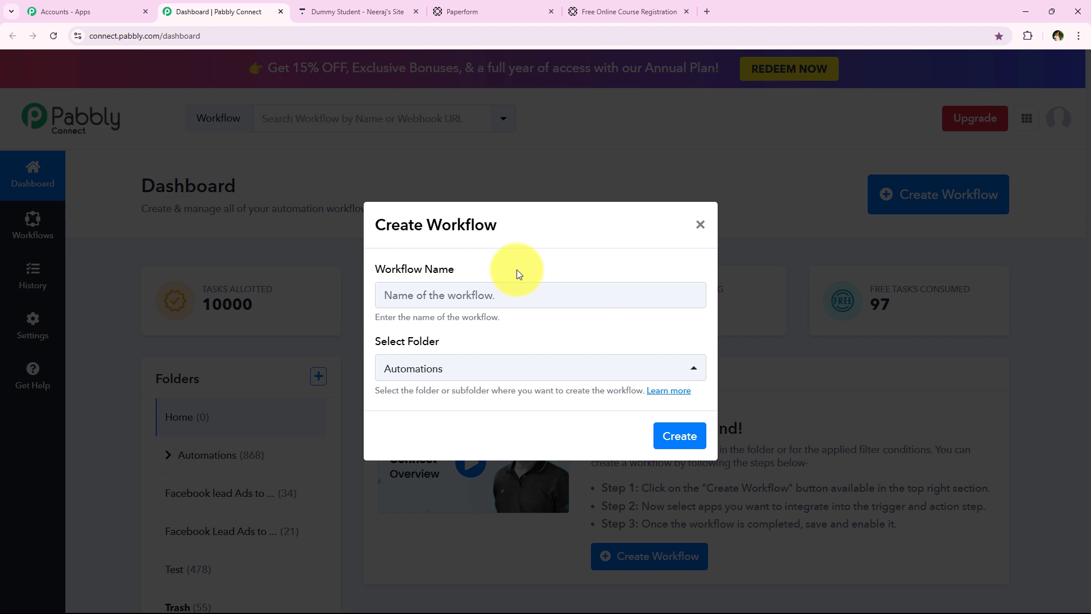
{"action": "type", "text": "How to Enroll Thinkific User on Paperform Submission | Paperform to Thinkific"}
{"action": "left_click_drag", "start_coordinate": [452, 295], "coordinate": [711, 316]}
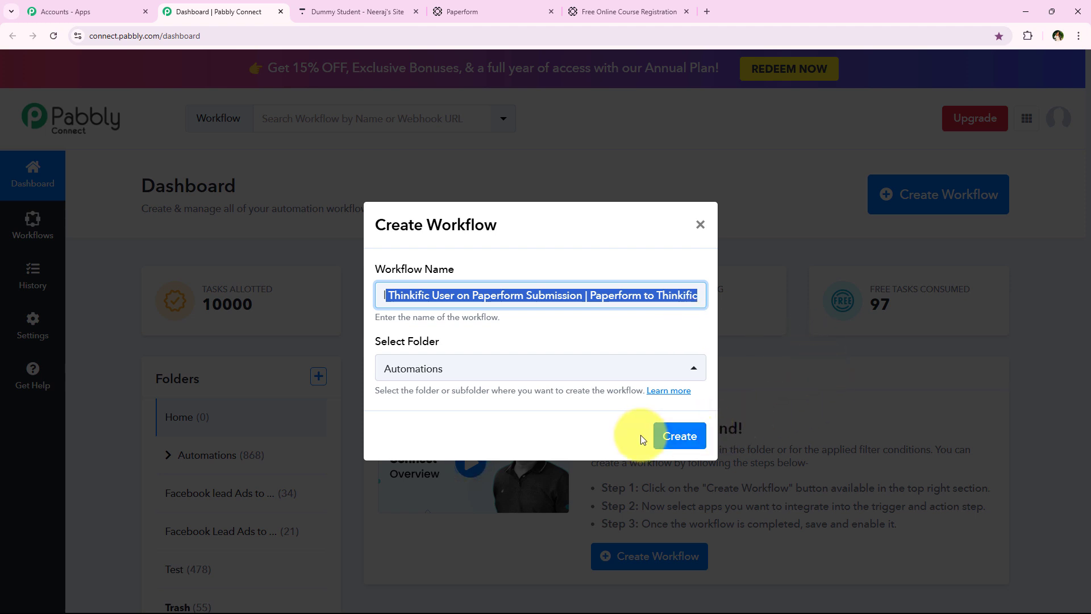
{"action": "left_click", "coordinate": [682, 437]}
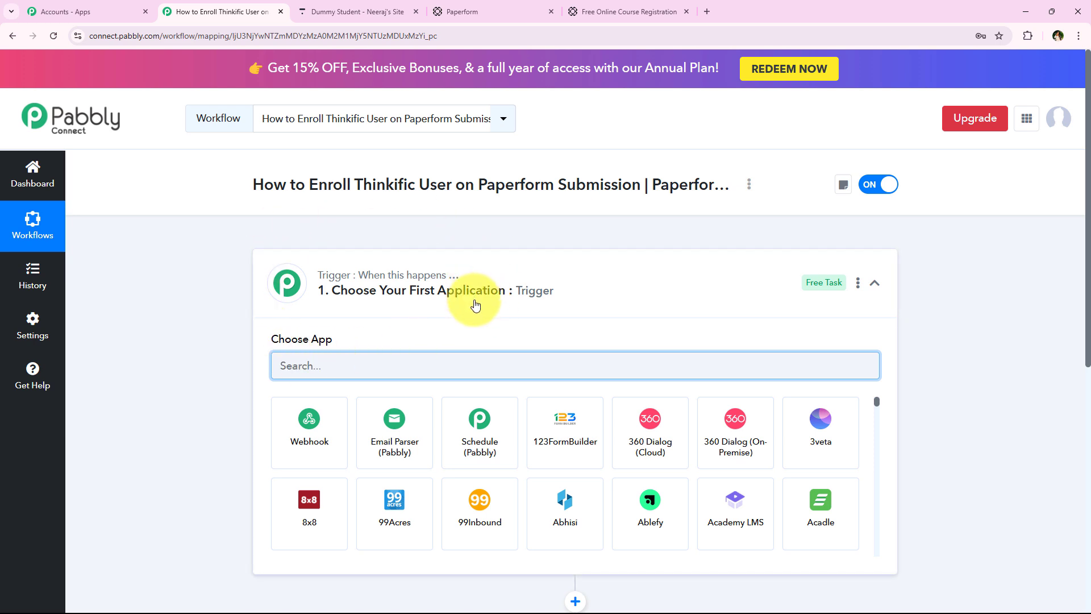
- Set the workflow's trigger application to Paperform with New Form Submission as the trigger event
{"action": "left_click", "coordinate": [540, 305]}
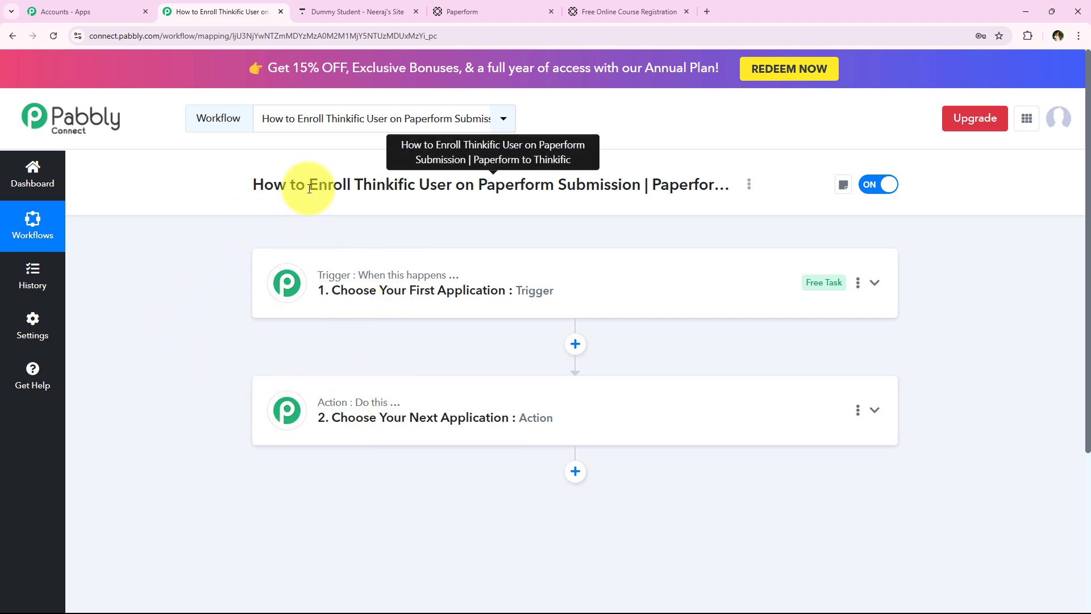
{"action": "left_click_drag", "start_coordinate": [314, 188], "coordinate": [644, 179]}
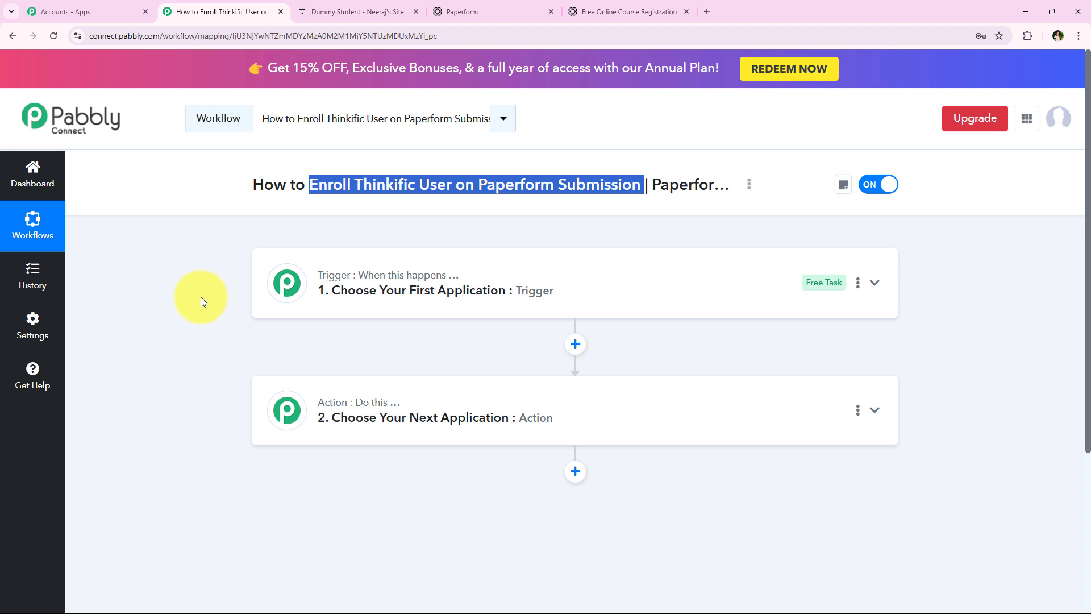
{"action": "left_click", "coordinate": [569, 308]}
{"action": "left_click", "coordinate": [330, 364]}
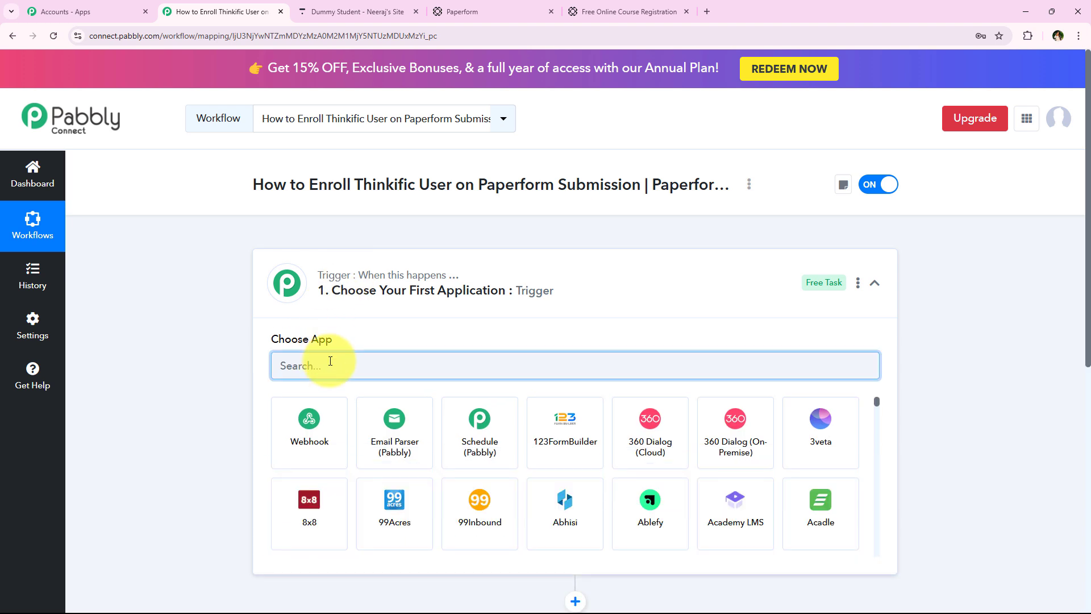
{"action": "type", "text": "Paperform"}
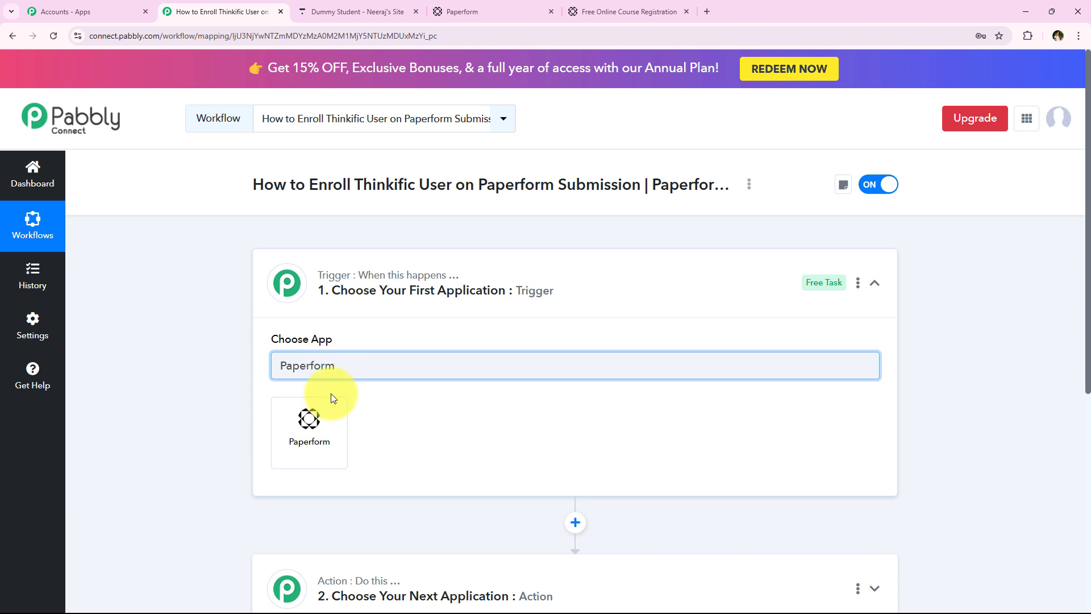
{"action": "left_click", "coordinate": [322, 430]}
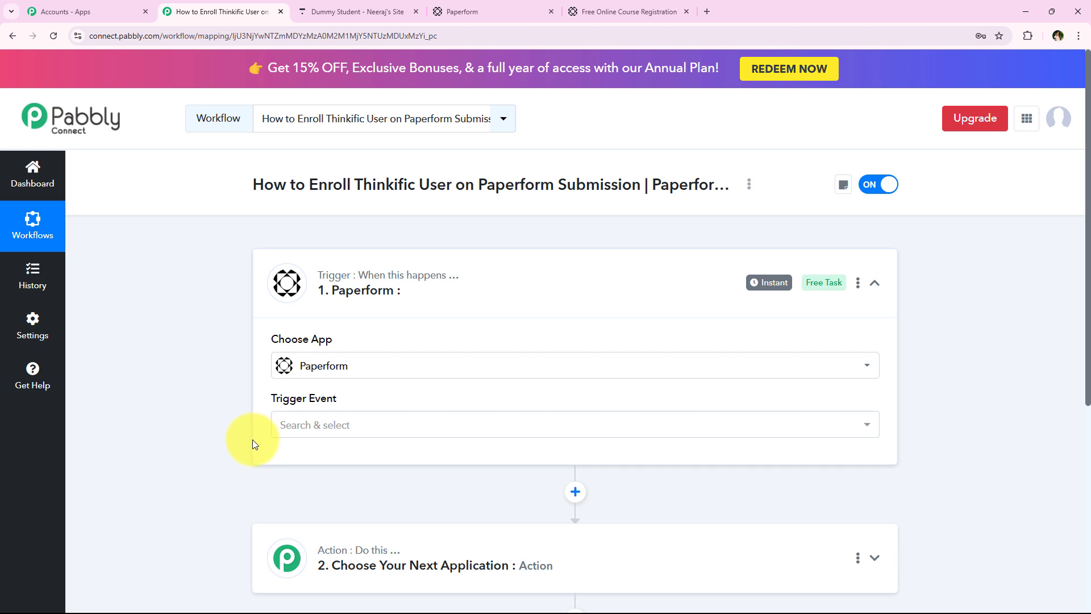
{"action": "left_click", "coordinate": [276, 432]}
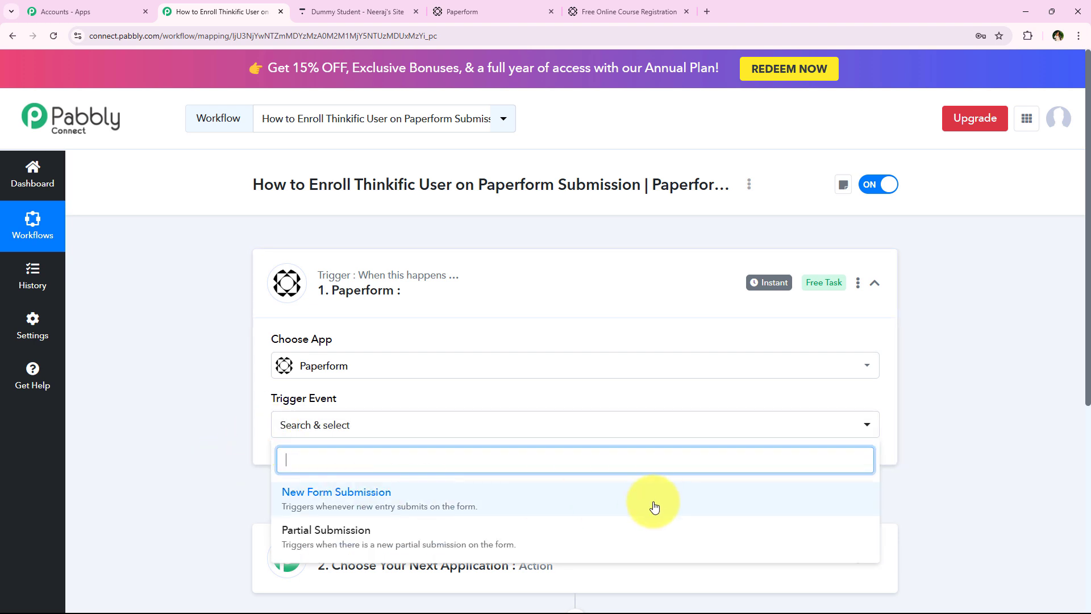
{"action": "left_click", "coordinate": [761, 509]}
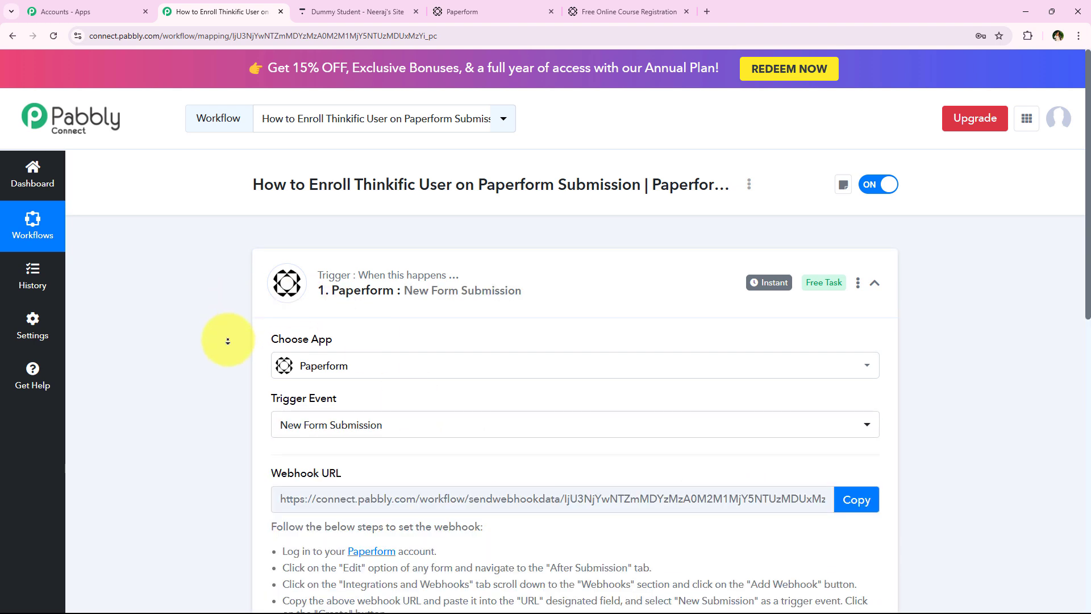
- Copy the trigger's webhook URL and read the instructions for setting up the webhook in Paperform
{"action": "scroll", "coordinate": [227, 342], "scroll_direction": "down", "scroll_amount": 2}
{"action": "scroll", "coordinate": [228, 341], "scroll_direction": "down", "scroll_amount": 3}
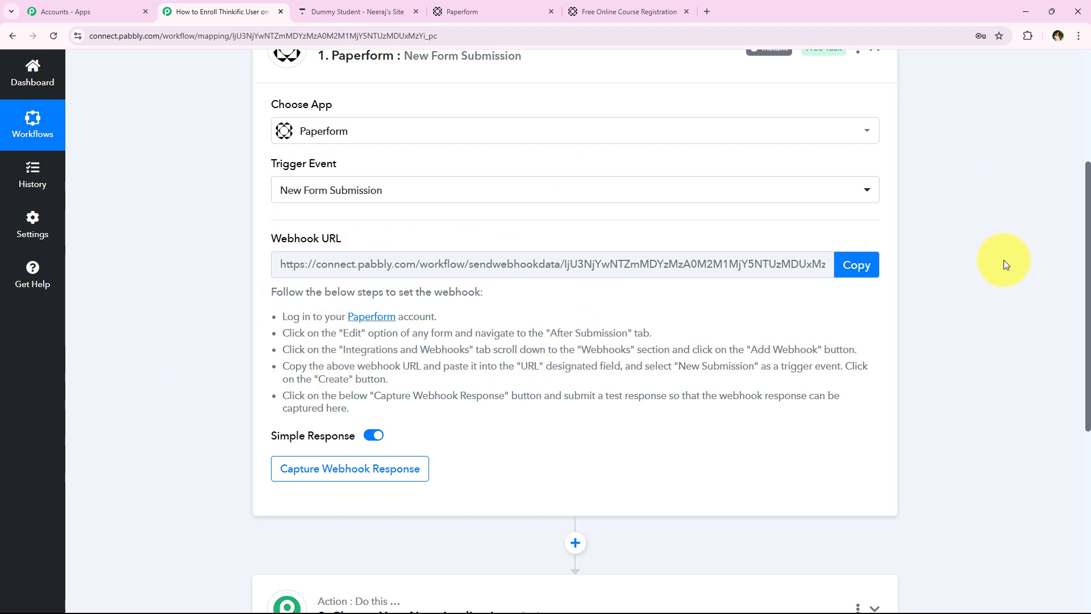
{"action": "left_click", "coordinate": [856, 265]}
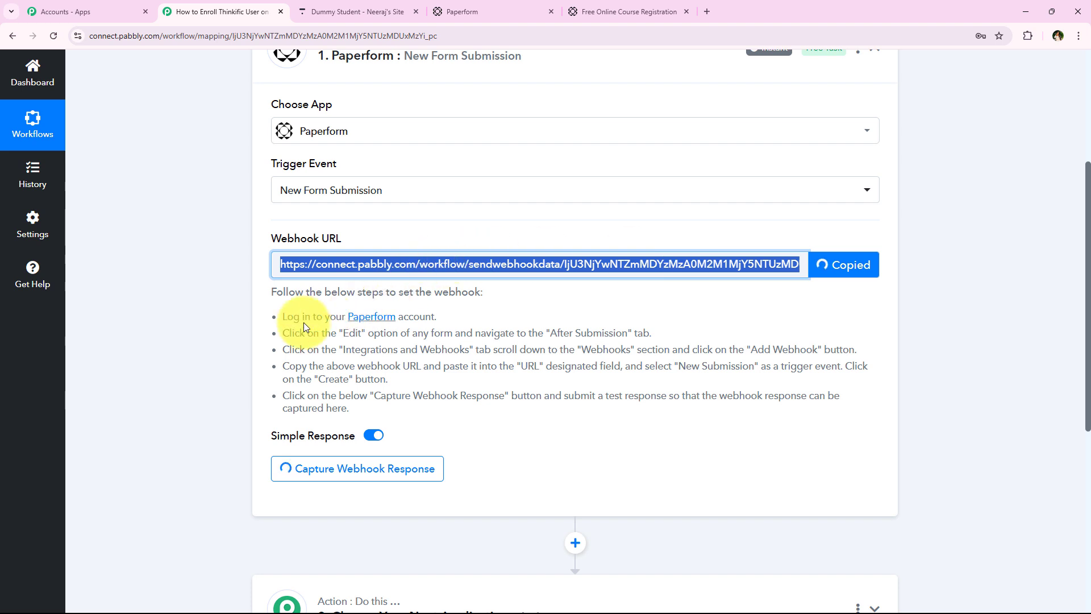
{"action": "left_click_drag", "start_coordinate": [284, 312], "coordinate": [367, 408]}
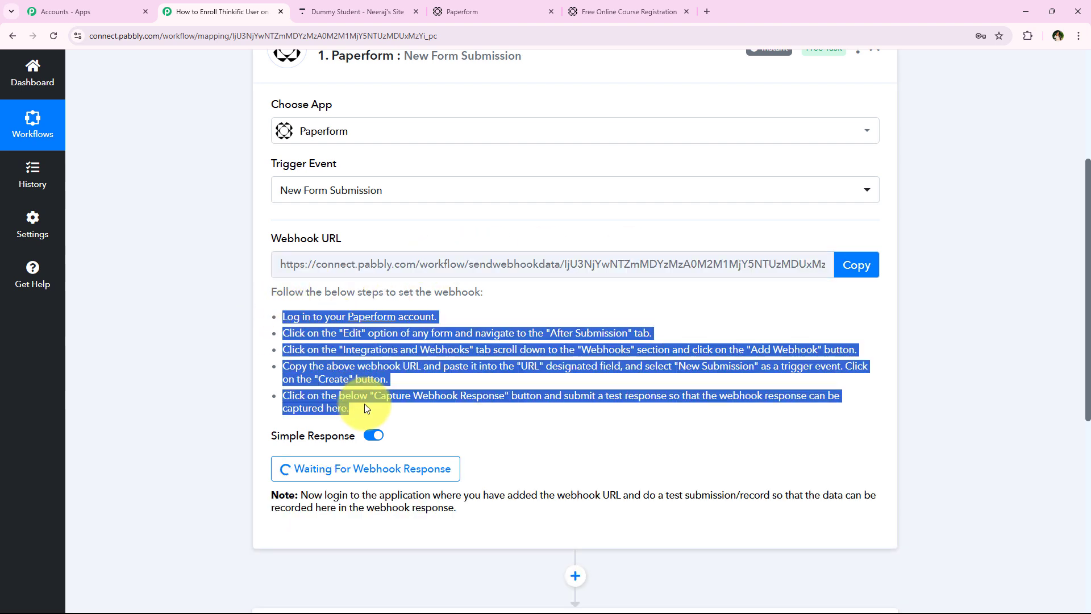
{"action": "left_click", "coordinate": [237, 333]}
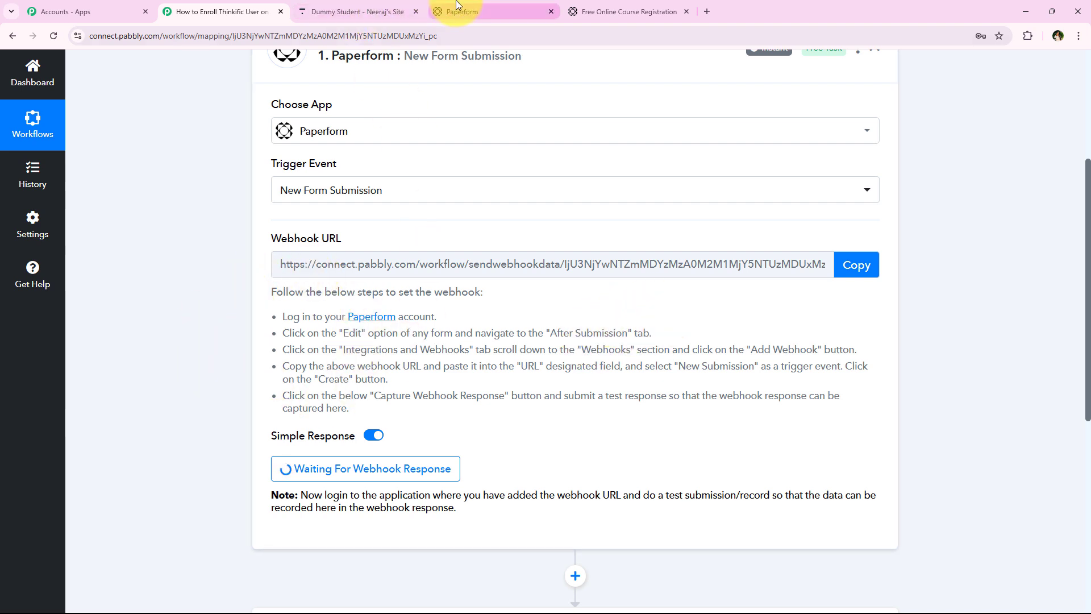
- Switch to Paperform and open the Webhooks section of the Free Online Course Registration form's after-submission integrations
{"action": "left_click", "coordinate": [457, 9]}
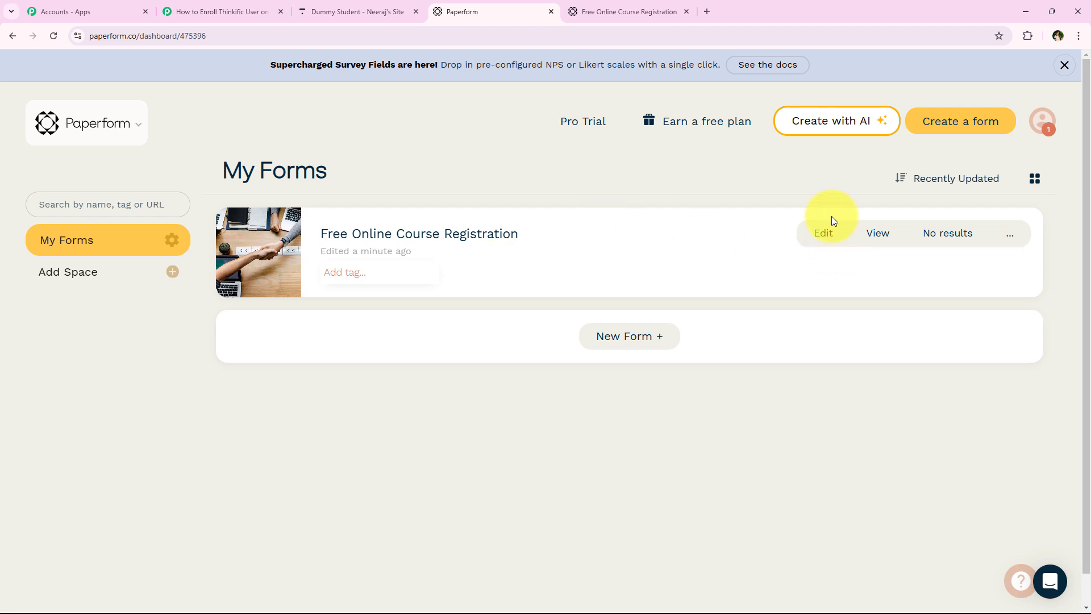
{"action": "left_click", "coordinate": [816, 242]}
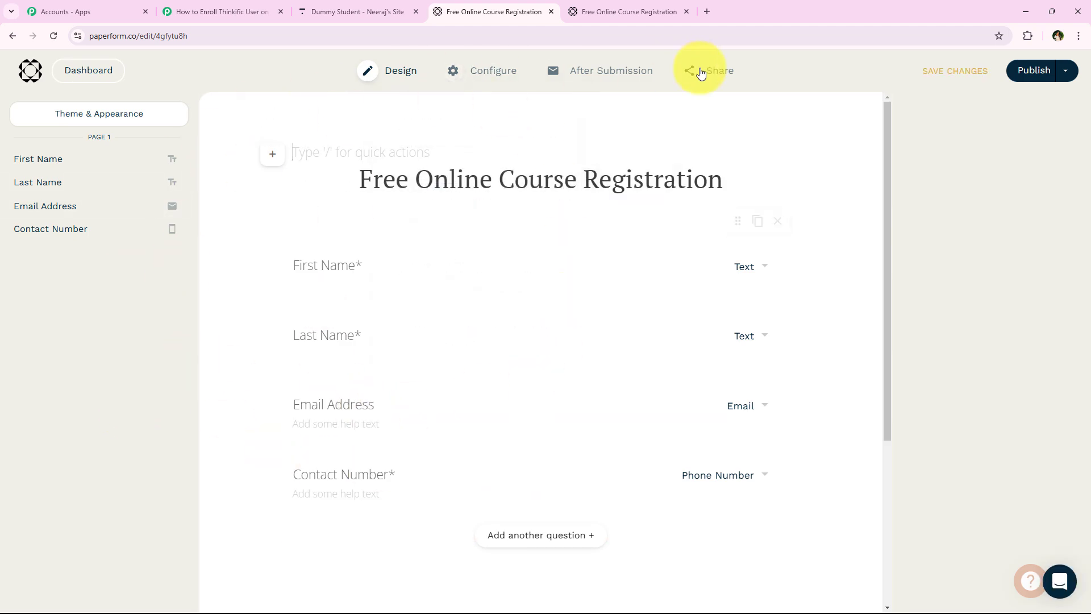
{"action": "mouse_move", "coordinate": [619, 67]}
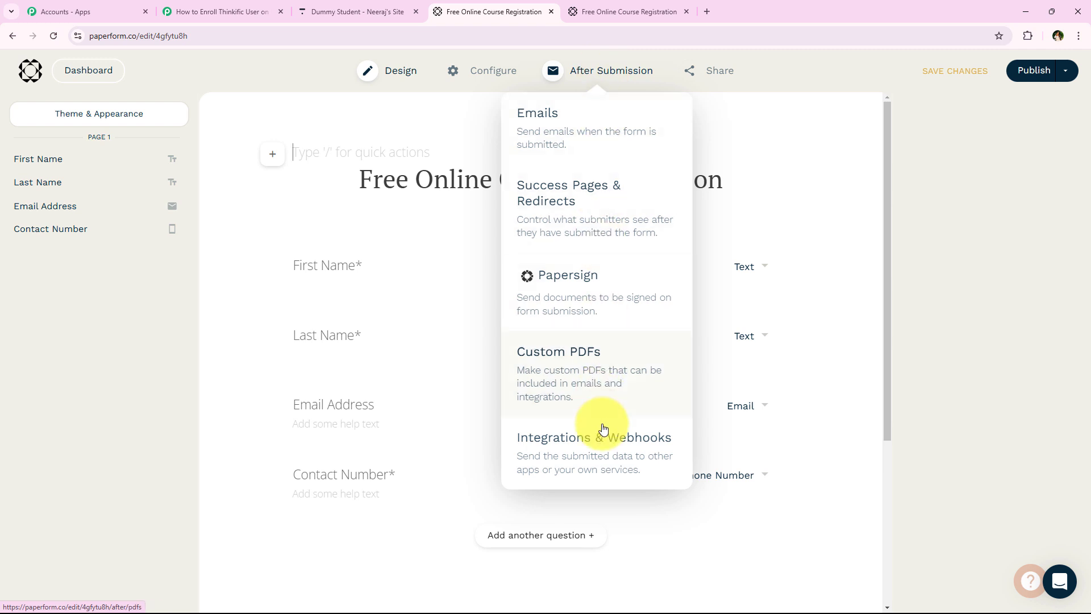
{"action": "left_click", "coordinate": [613, 446]}
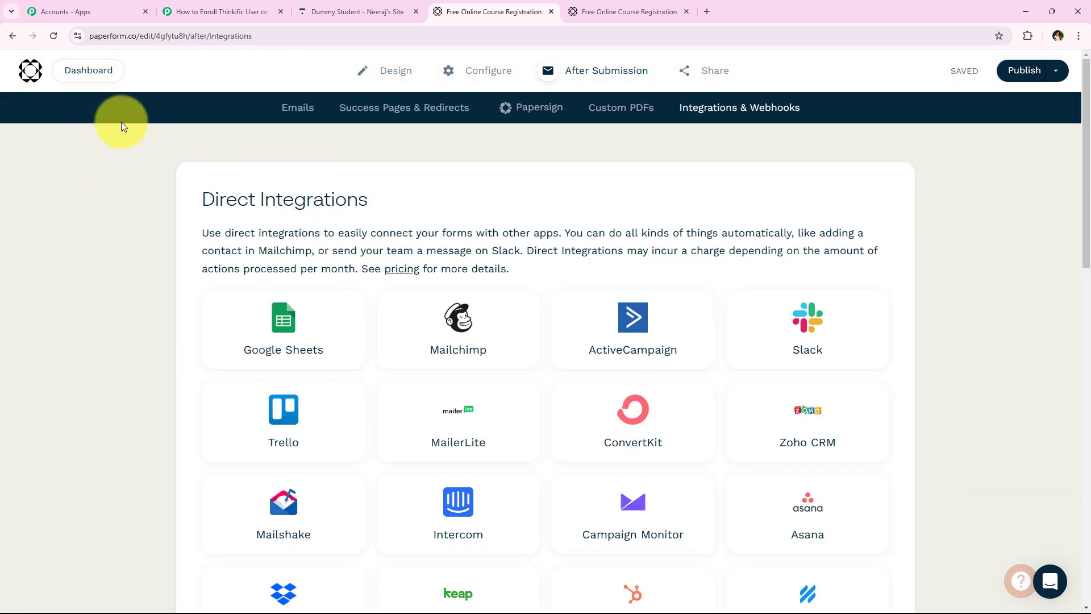
{"action": "scroll", "coordinate": [121, 145], "scroll_direction": "down", "scroll_amount": 10}
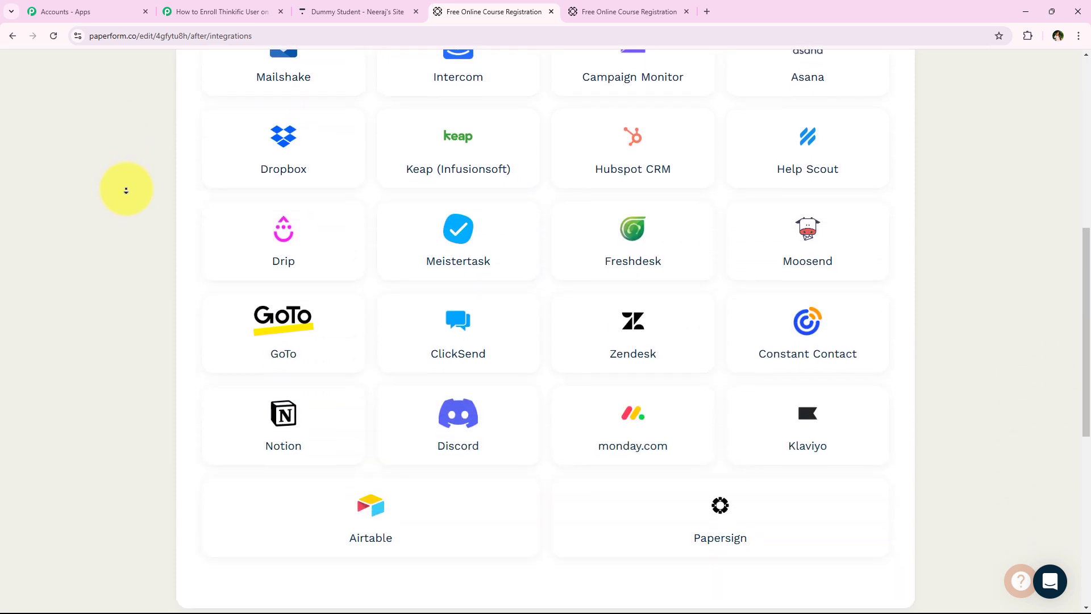
{"action": "scroll", "coordinate": [127, 190], "scroll_direction": "down", "scroll_amount": 3}
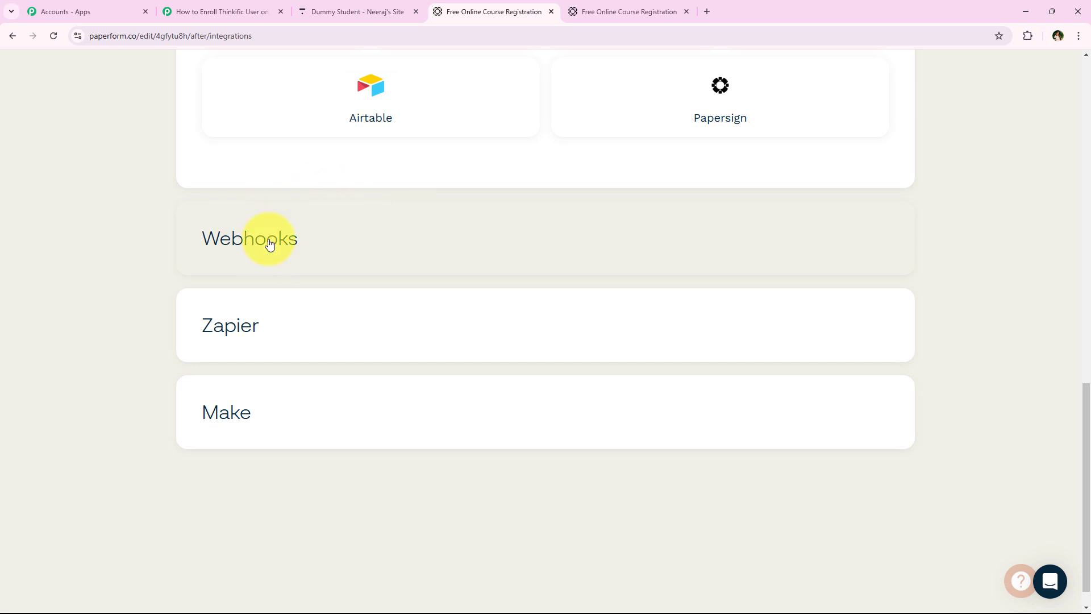
{"action": "left_click", "coordinate": [305, 267]}
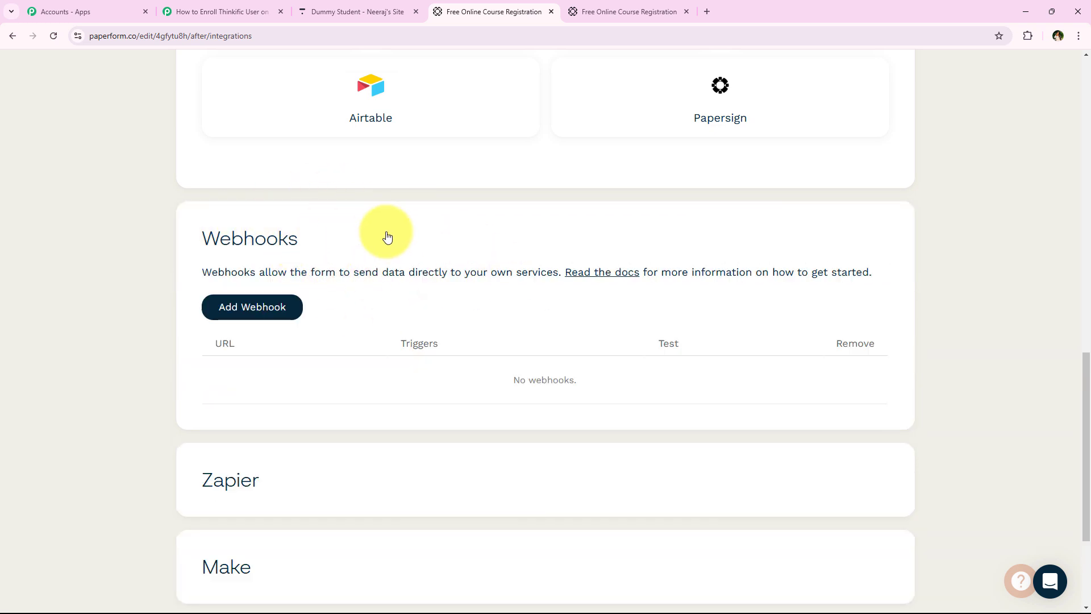
- Create a webhook for the form using the copied Pabbly Connect webhook URL, triggered on New Submission
{"action": "left_click", "coordinate": [284, 316]}
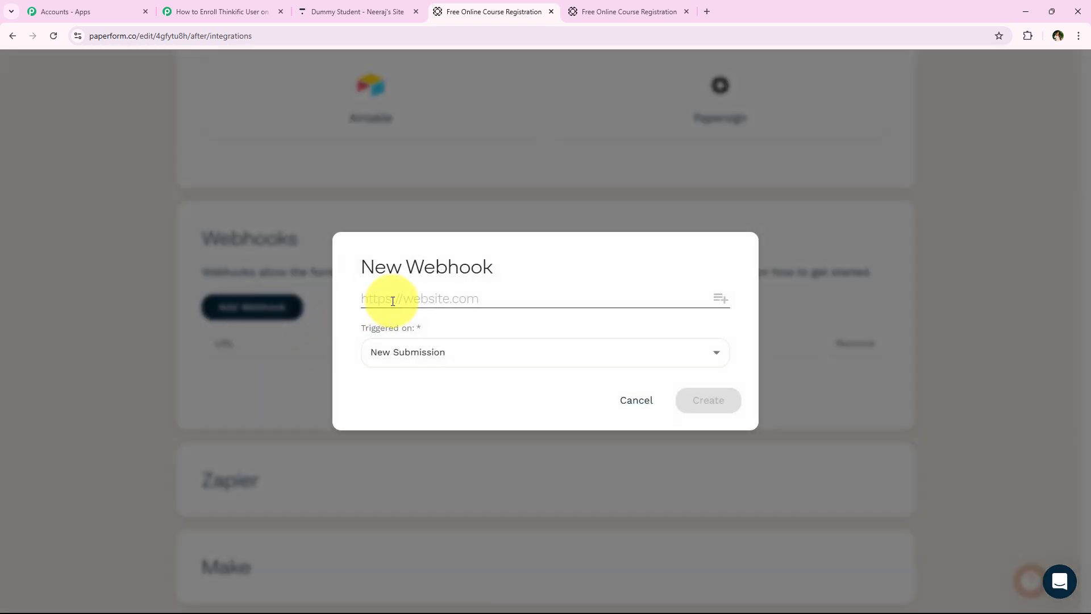
{"action": "right_click", "coordinate": [393, 302]}
{"action": "left_click", "coordinate": [435, 431]}
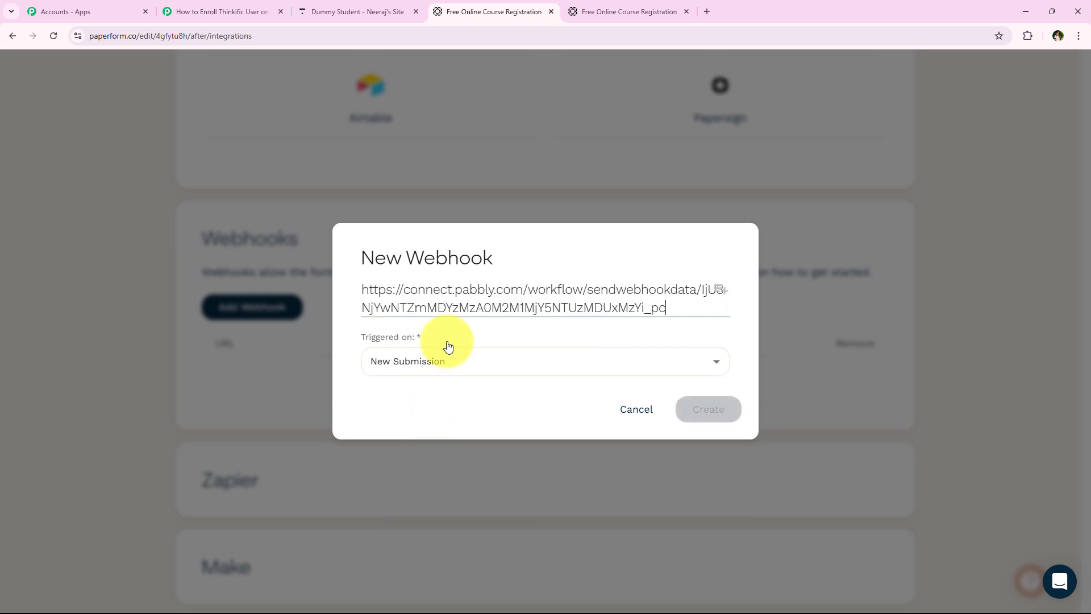
{"action": "key", "text": "Tab"}
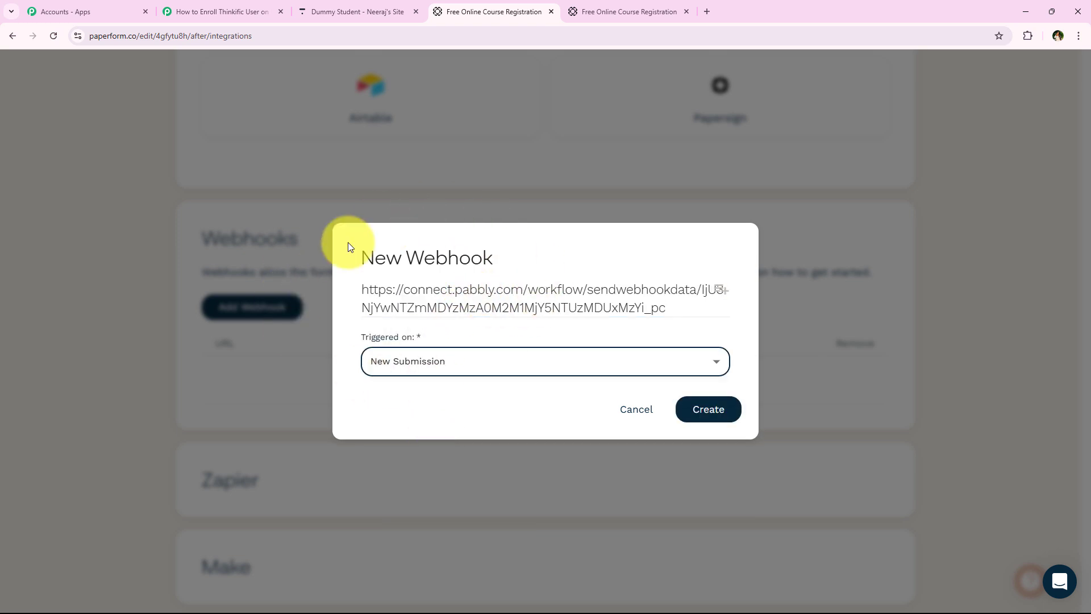
{"action": "left_click", "coordinate": [428, 370]}
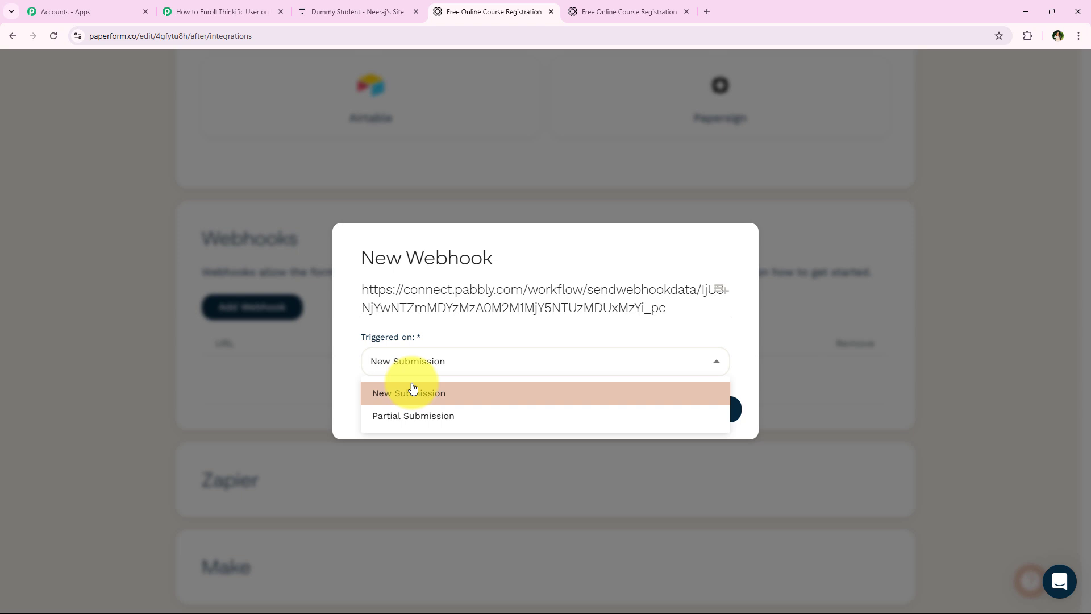
{"action": "left_click", "coordinate": [475, 394]}
{"action": "left_click", "coordinate": [470, 390]}
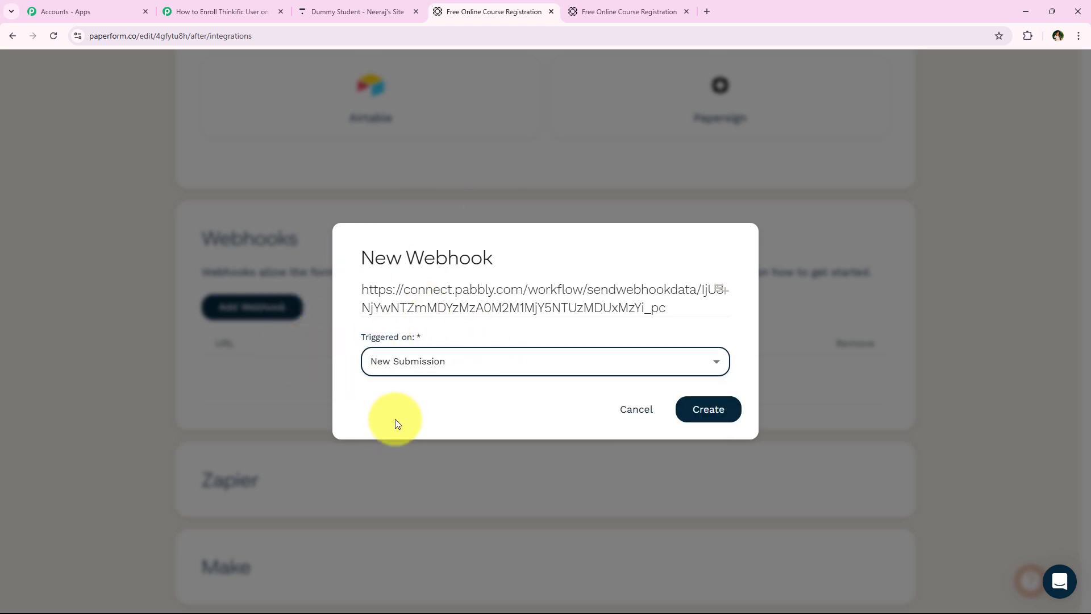
{"action": "left_click", "coordinate": [244, 5]}
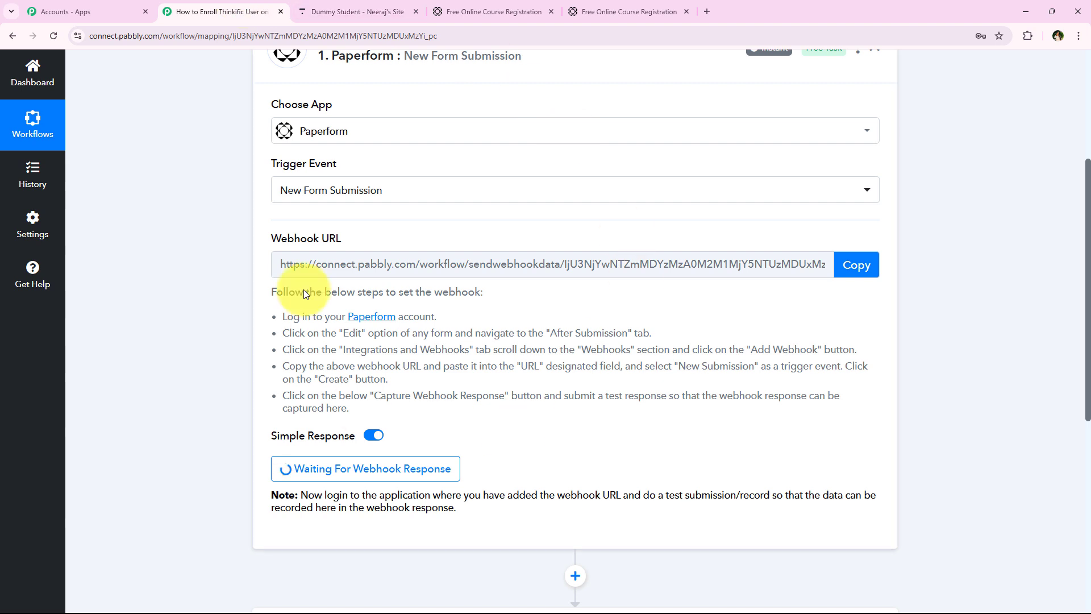
{"action": "left_click", "coordinate": [476, 6]}
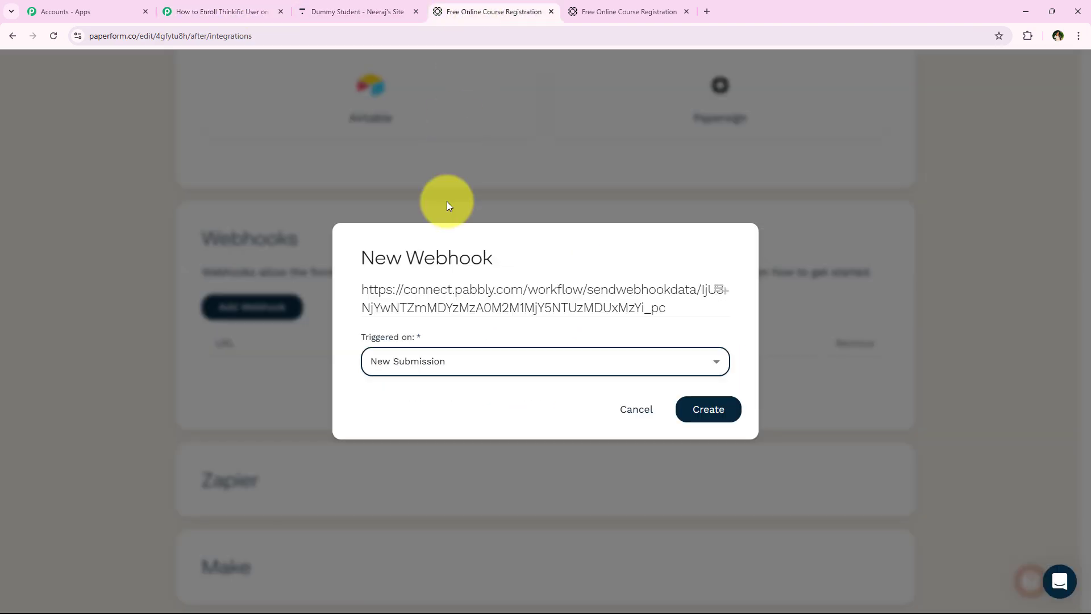
{"action": "left_click", "coordinate": [725, 413]}
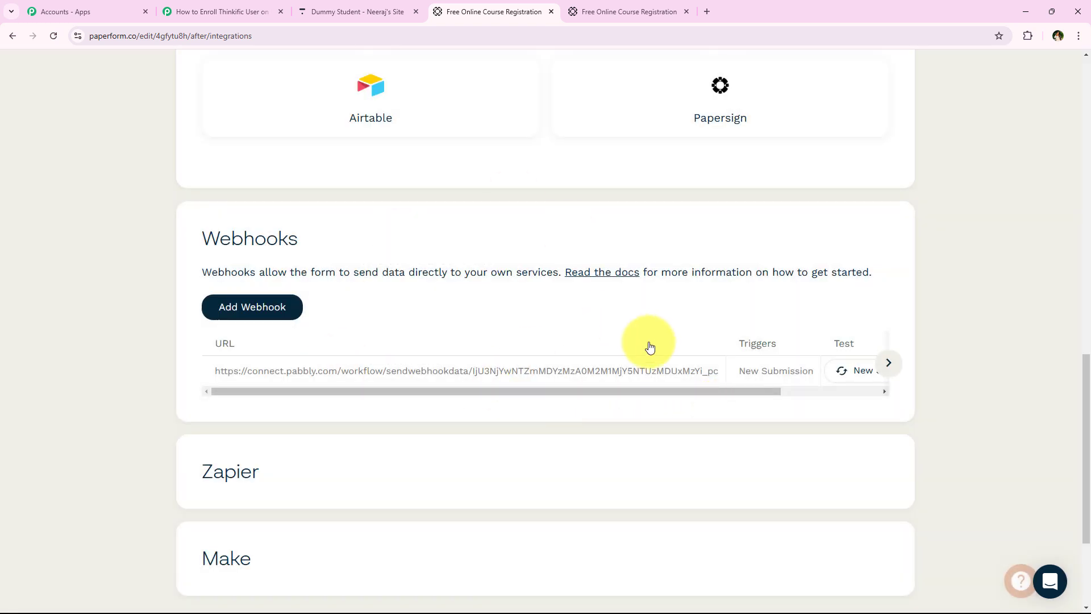
{"action": "left_click_drag", "start_coordinate": [758, 391], "coordinate": [585, 377]}
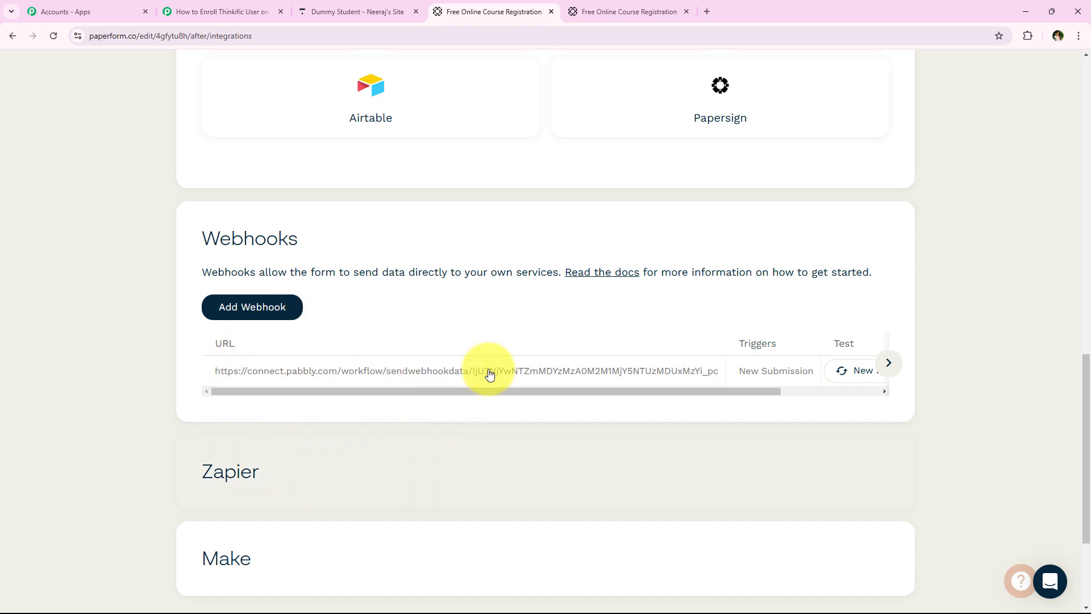
- Switch to the Pabbly Connect workflow and read the trigger's note about making a test submission
{"action": "left_click", "coordinate": [287, 9]}
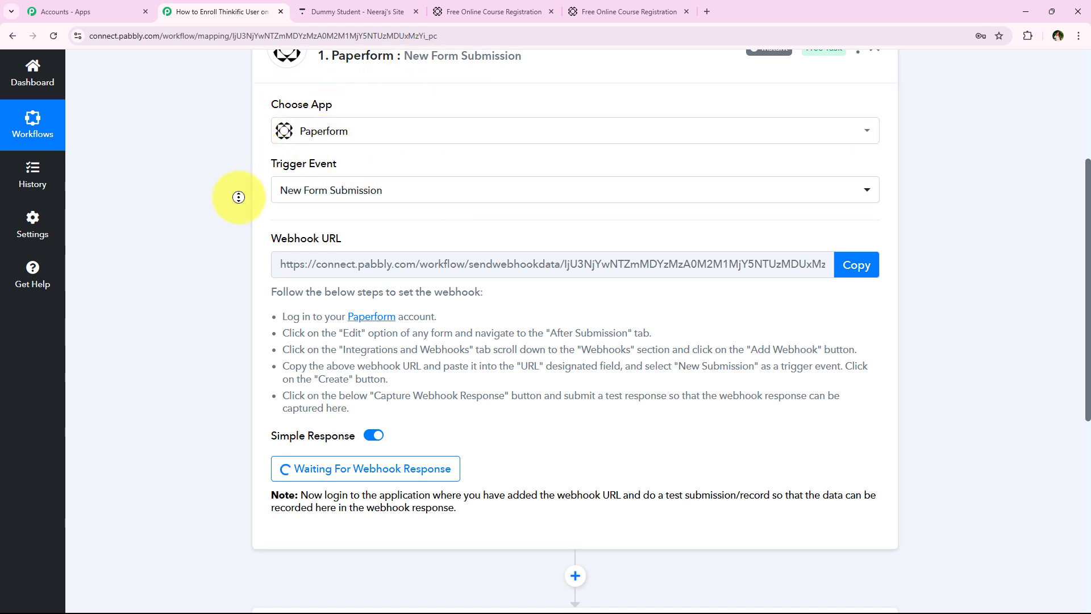
{"action": "scroll", "coordinate": [234, 227], "scroll_direction": "down", "scroll_amount": 3}
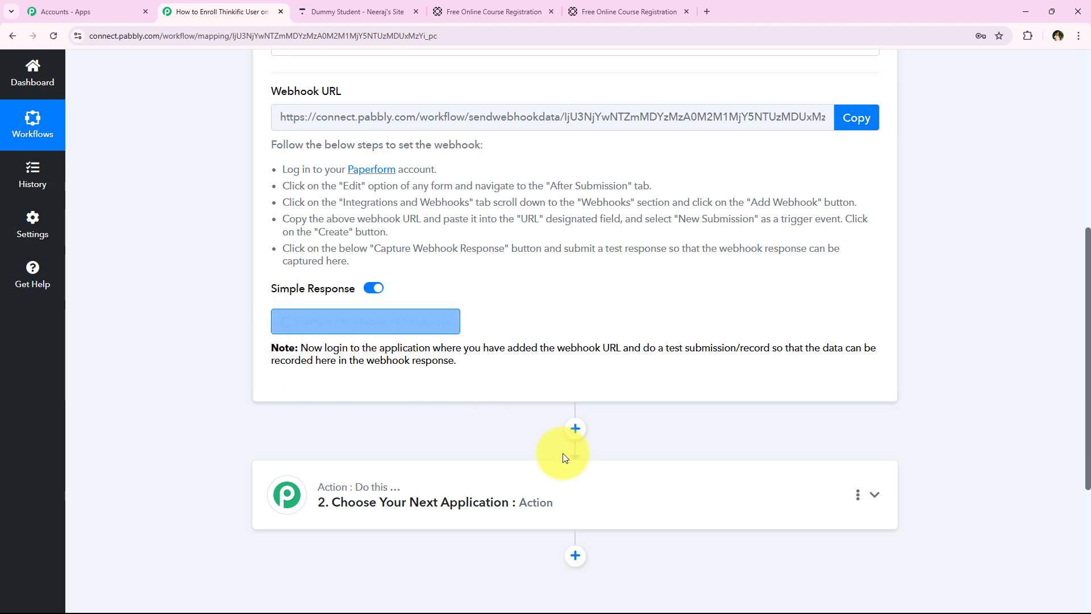
{"action": "left_click_drag", "start_coordinate": [652, 352], "coordinate": [770, 350]}
{"action": "left_click", "coordinate": [238, 376]}
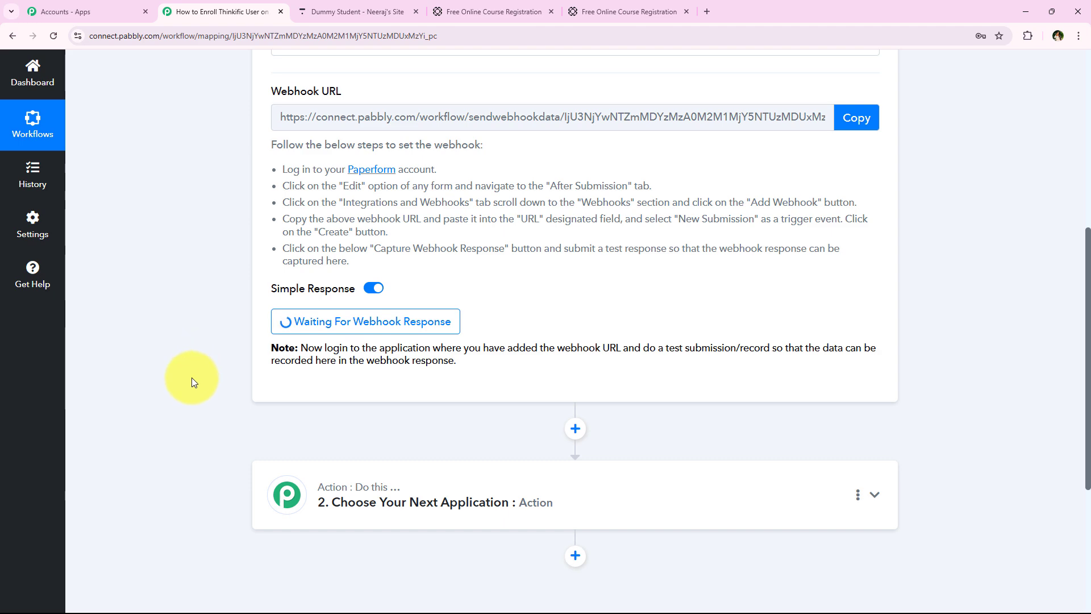
- Return to Paperform, publish the registration form, open its live page and close the old form page
{"action": "left_click", "coordinate": [486, 7]}
{"action": "scroll", "coordinate": [141, 188], "scroll_direction": "up", "scroll_amount": 10}
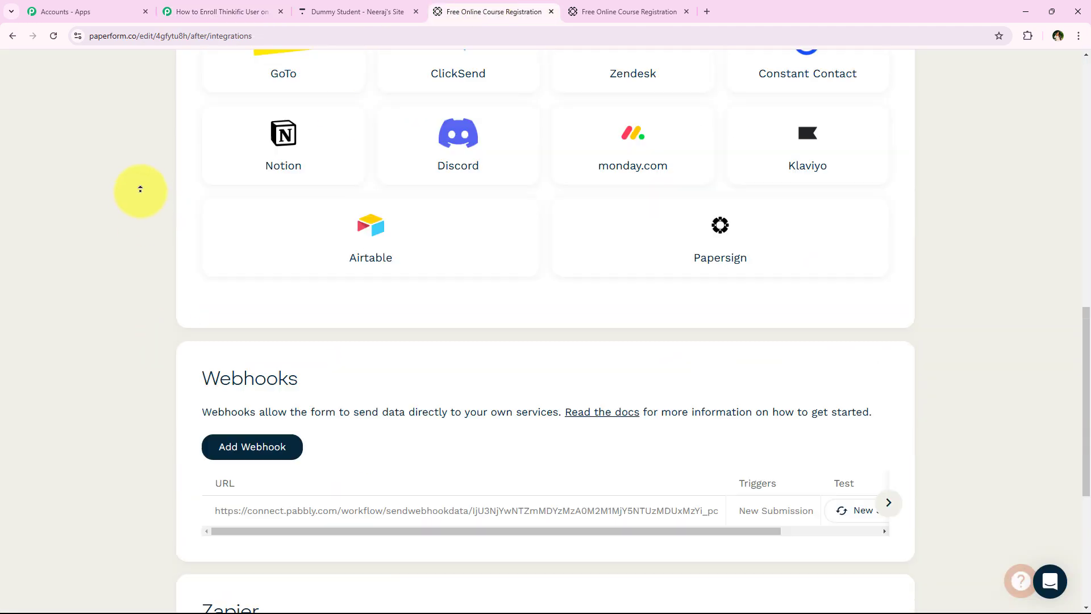
{"action": "left_click", "coordinate": [1029, 70]}
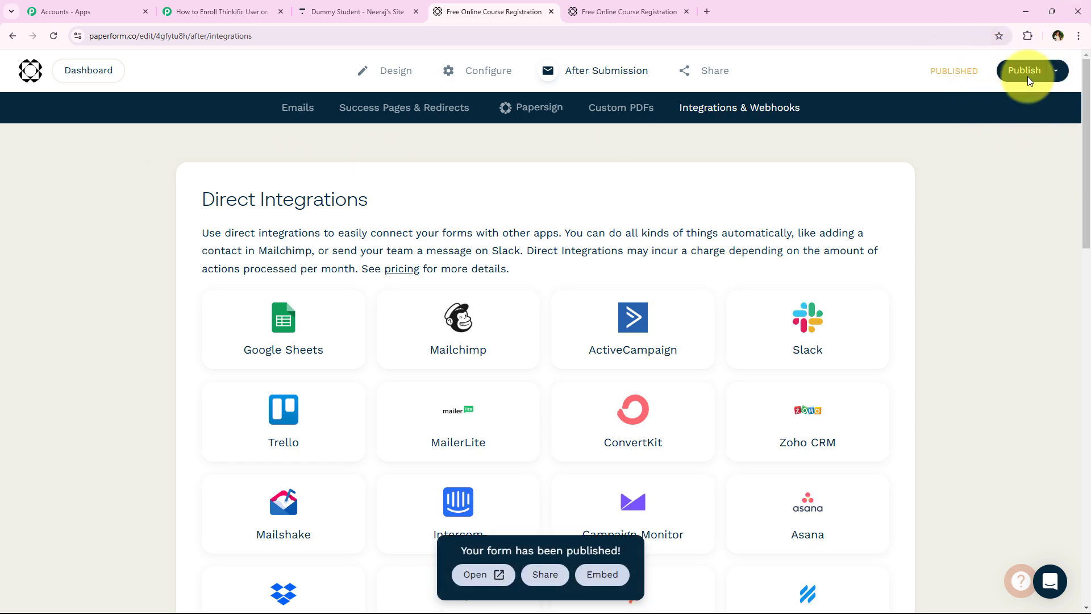
{"action": "scroll", "coordinate": [118, 174], "scroll_direction": "down", "scroll_amount": 1}
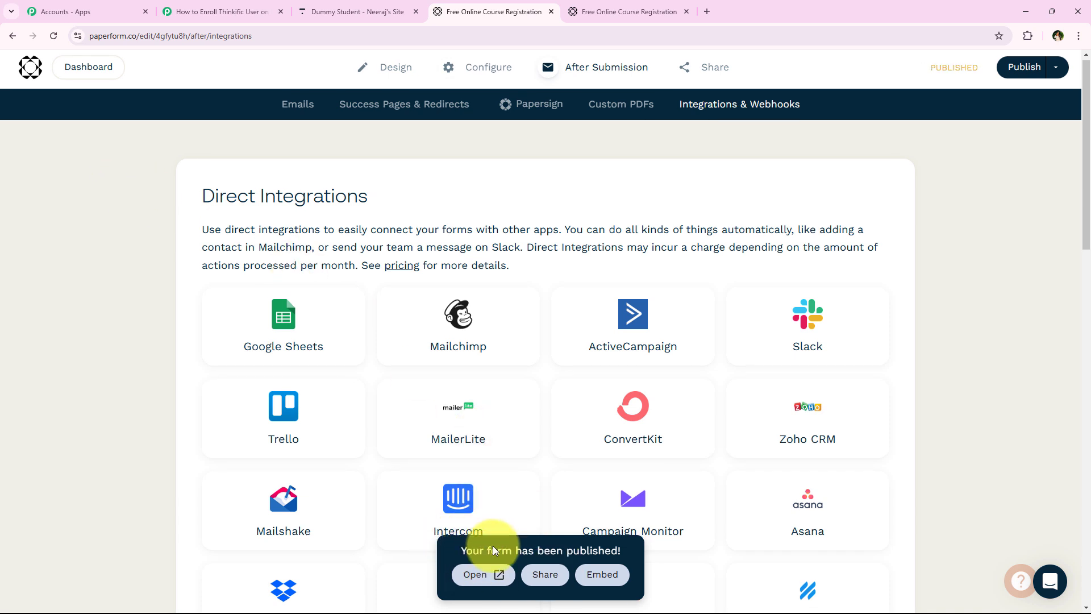
{"action": "left_click", "coordinate": [479, 576]}
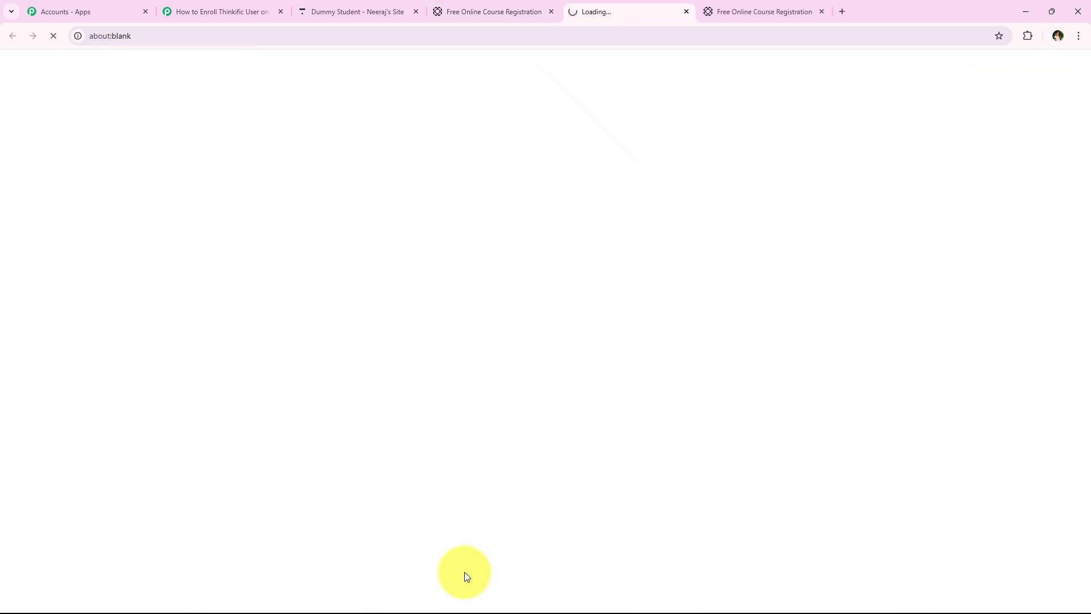
{"action": "left_click", "coordinate": [821, 12]}
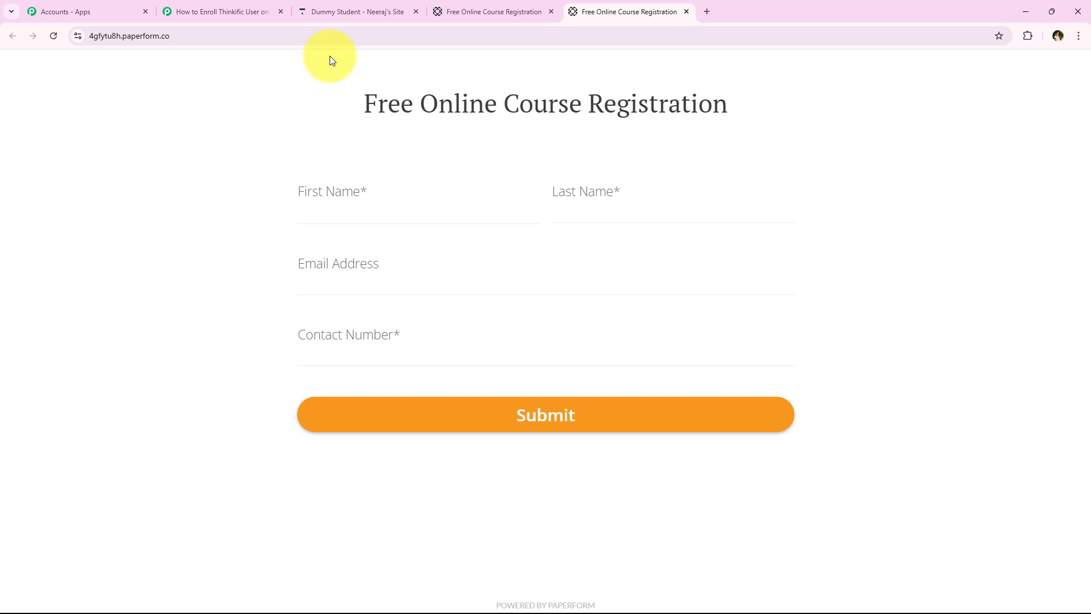
- Fill in the registration form with a test student's first name, last name, e-mail address and contact number, and submit it
{"action": "left_click", "coordinate": [358, 206]}
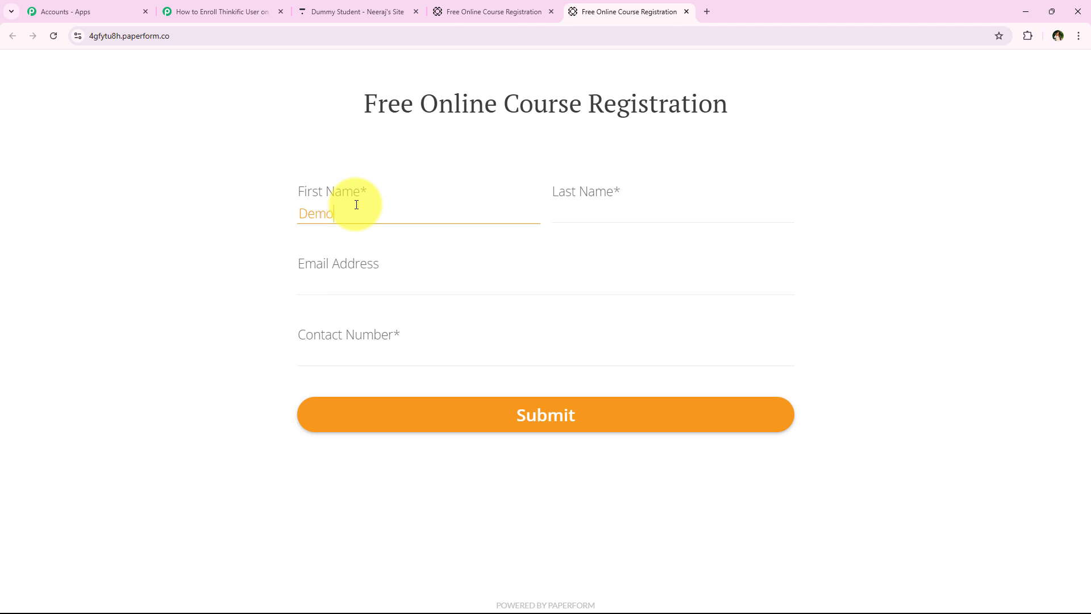
{"action": "left_click", "coordinate": [732, 221]}
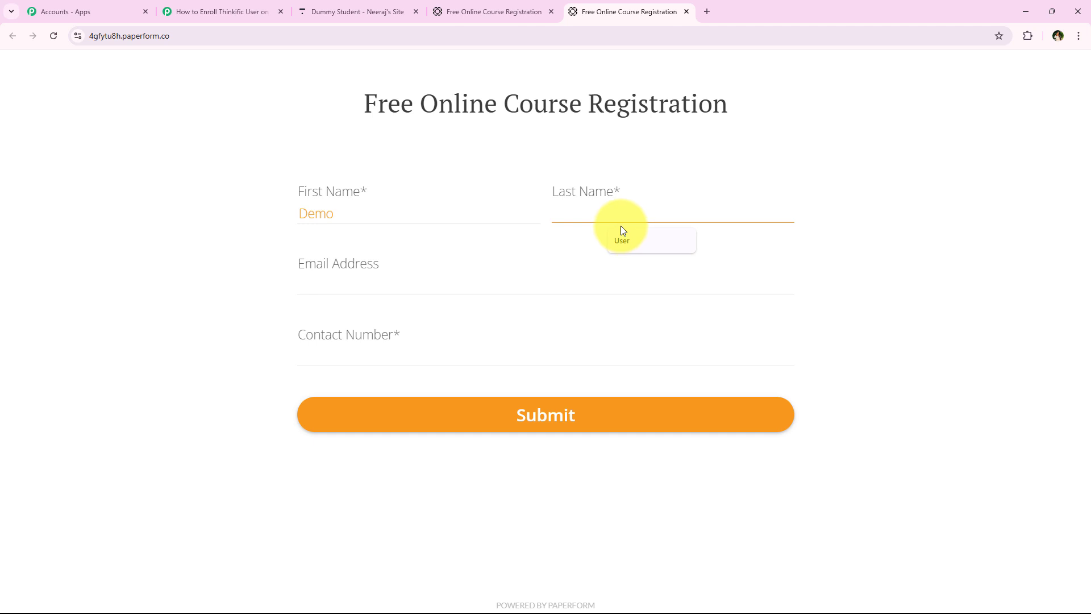
{"action": "type", "text": "Student"}
{"action": "left_click", "coordinate": [470, 283]}
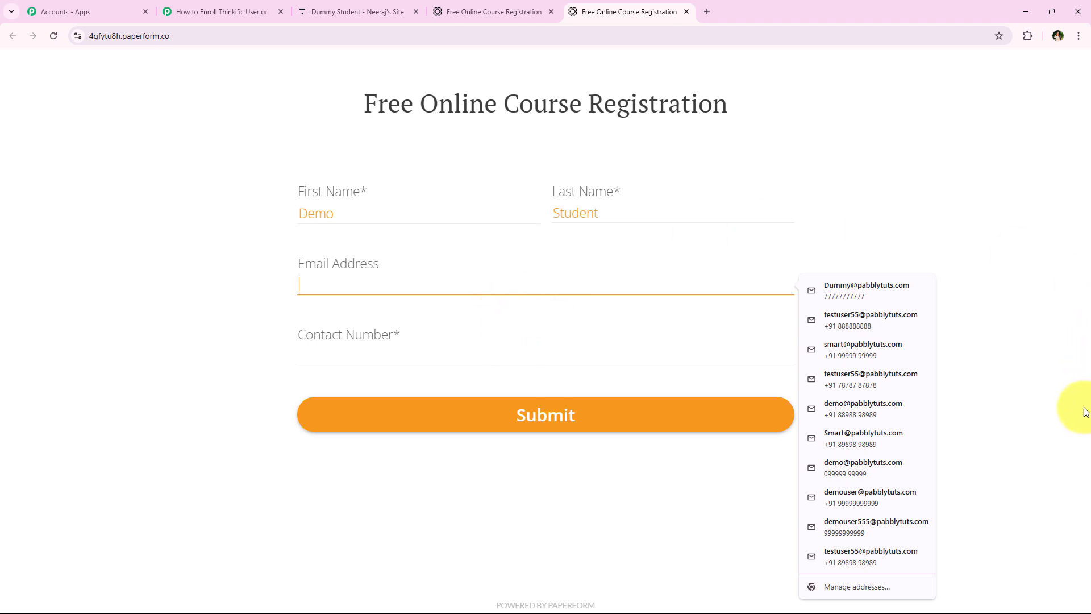
{"action": "left_click", "coordinate": [905, 415]}
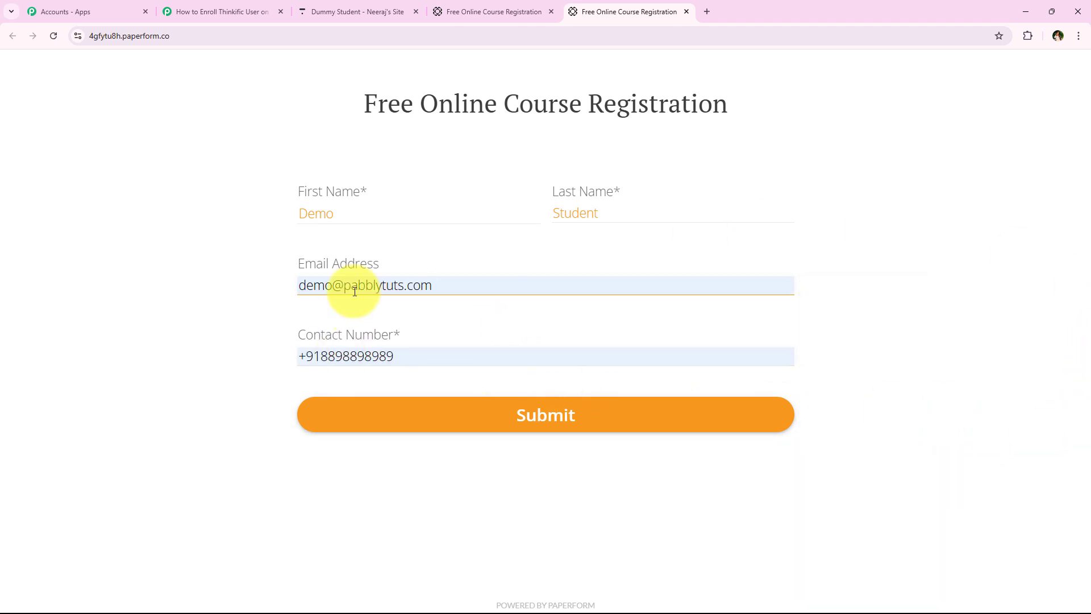
{"action": "left_click", "coordinate": [336, 292]}
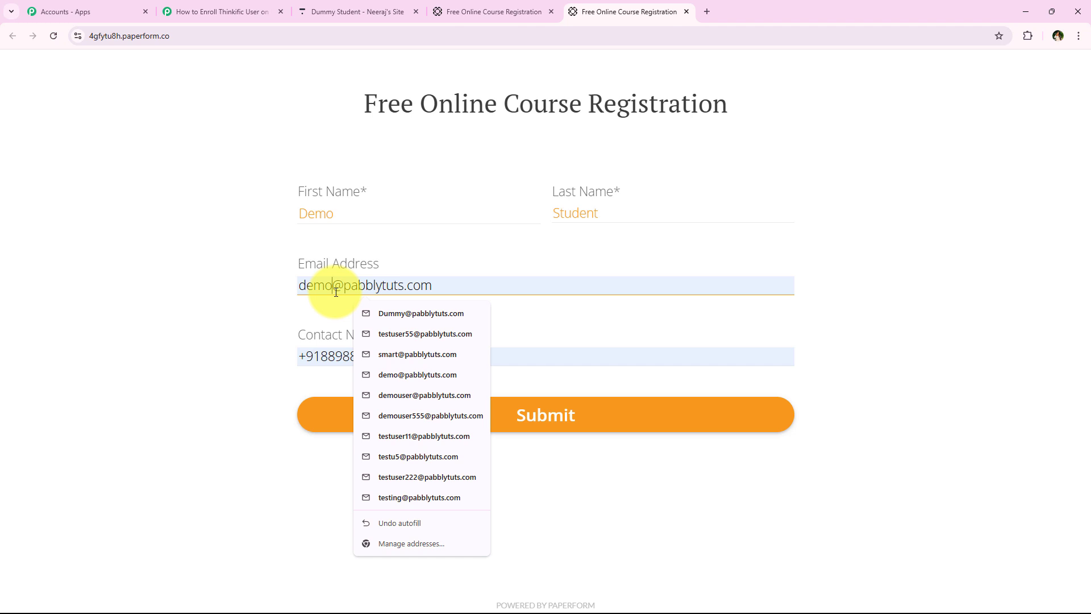
{"action": "type", "text": "user555"}
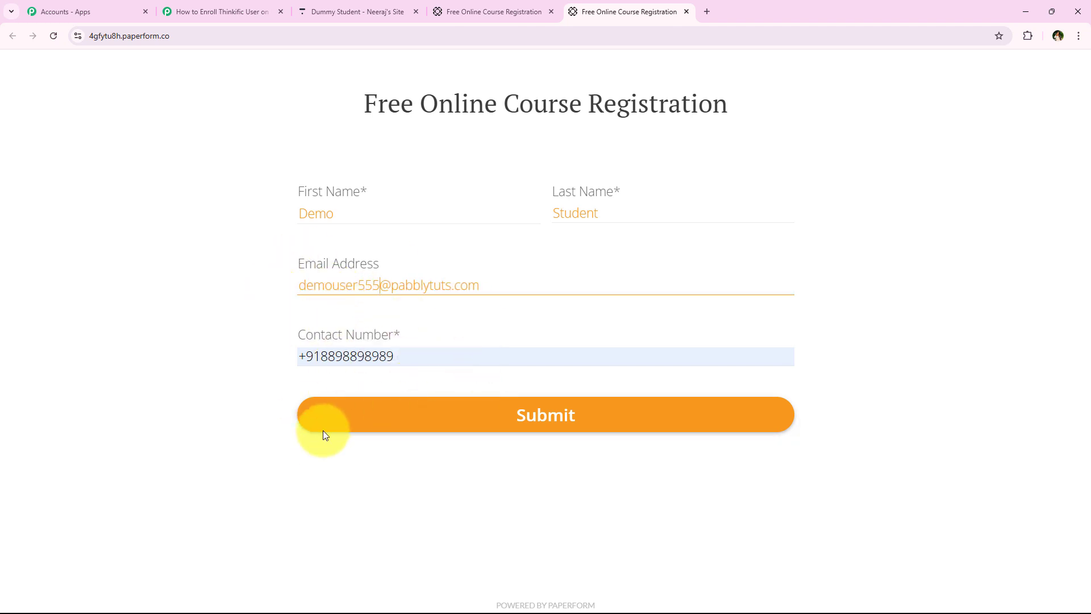
{"action": "left_click", "coordinate": [489, 436]}
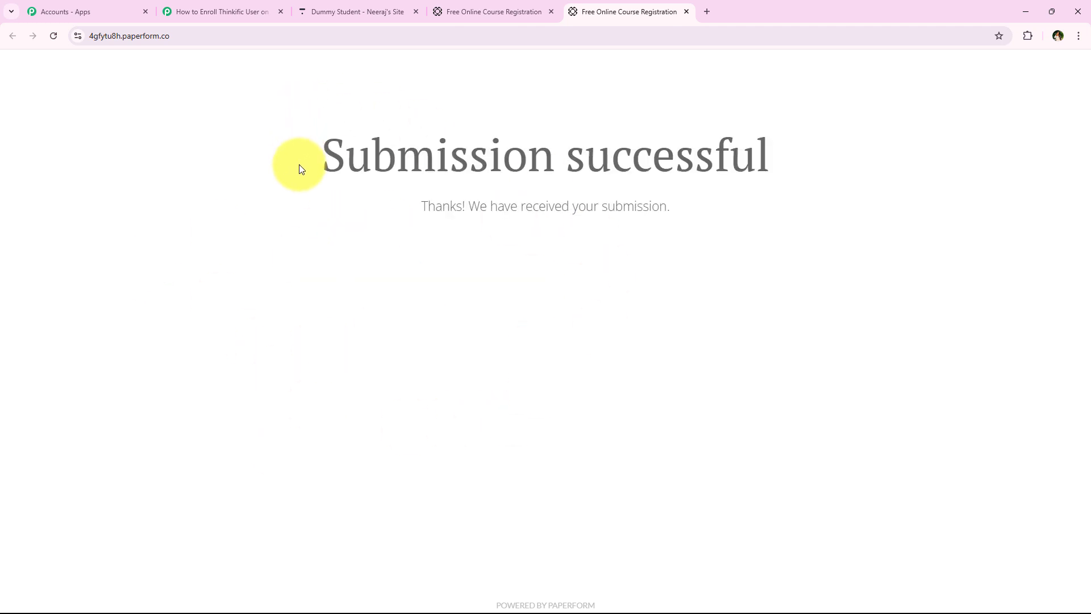
{"action": "left_click_drag", "start_coordinate": [299, 165], "coordinate": [828, 192]}
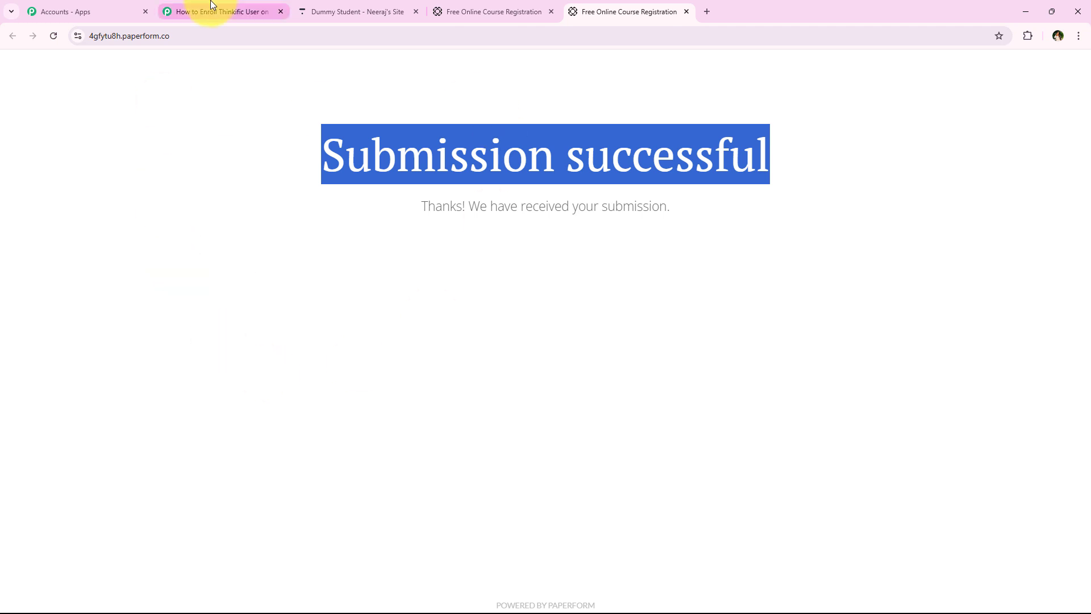
- Switch to the Pabbly Connect workflow and check the captured response for the test student's contact number, e-mail, last name and first name
{"action": "left_click", "coordinate": [211, 8]}
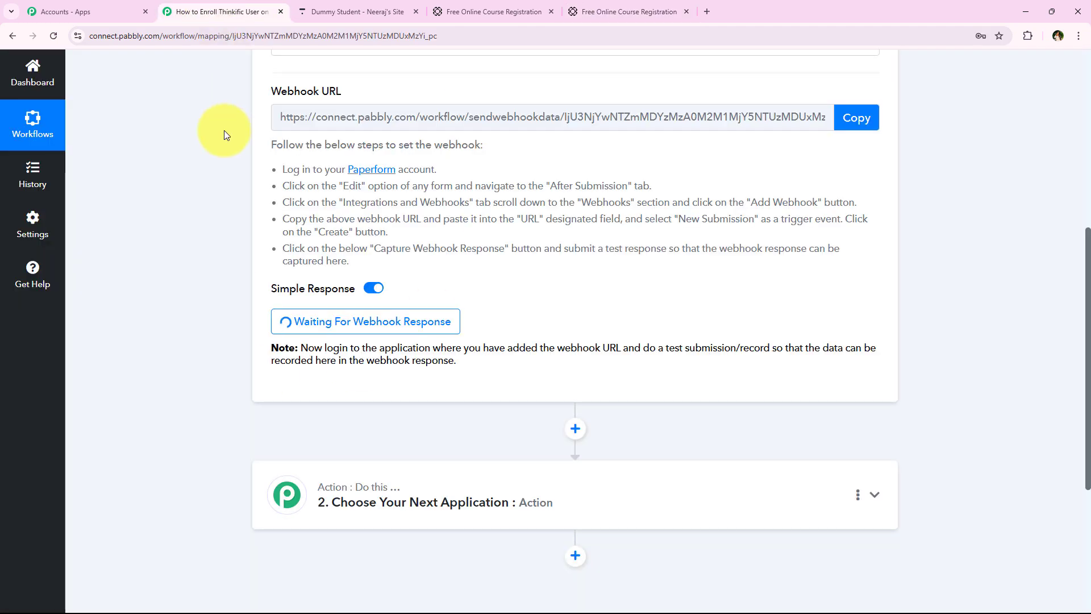
{"action": "scroll", "coordinate": [224, 150], "scroll_direction": "down", "scroll_amount": 1}
{"action": "scroll", "coordinate": [224, 152], "scroll_direction": "down", "scroll_amount": 1}
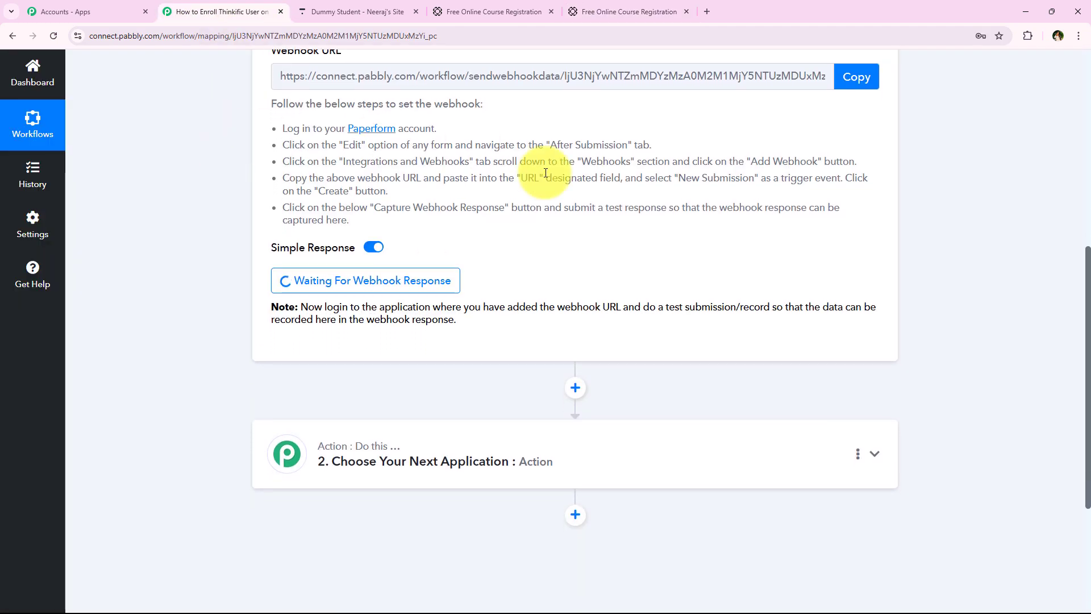
{"action": "scroll", "coordinate": [197, 281], "scroll_direction": "up", "scroll_amount": 8}
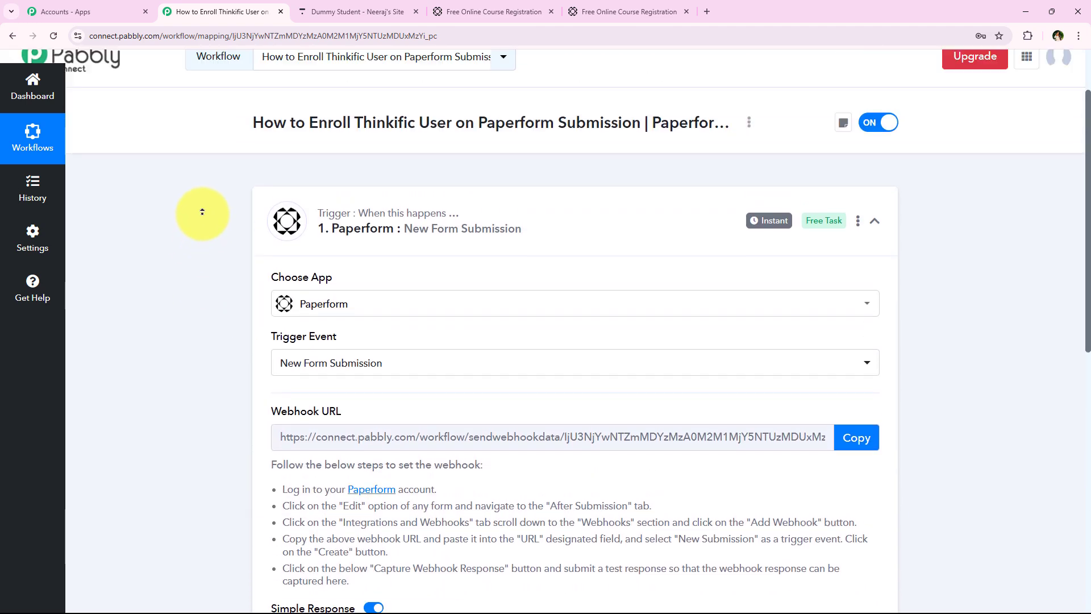
{"action": "scroll", "coordinate": [210, 234], "scroll_direction": "down", "scroll_amount": 10}
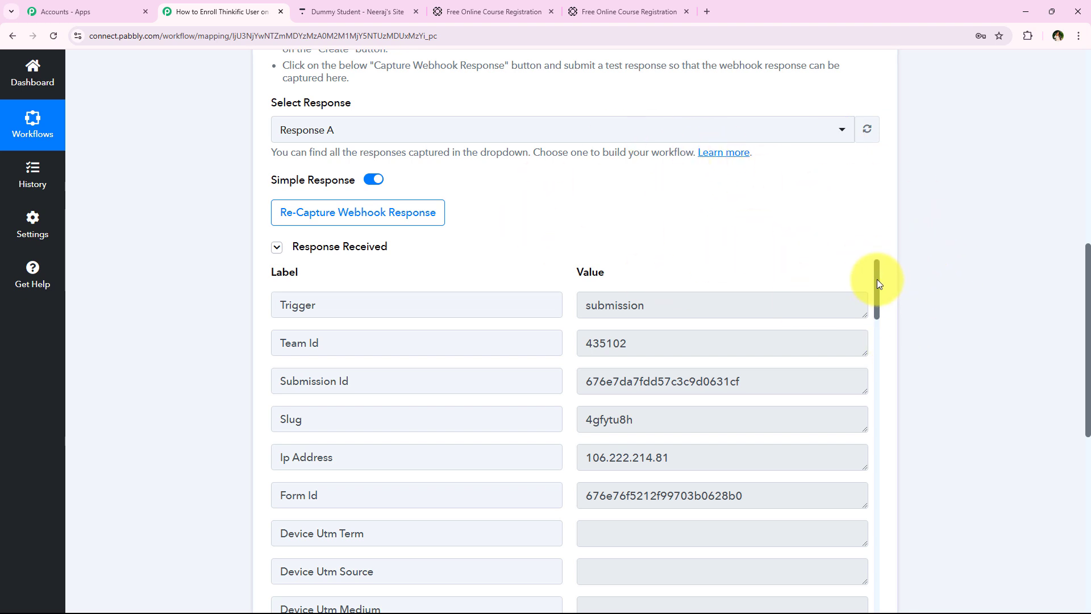
{"action": "left_click_drag", "start_coordinate": [877, 280], "coordinate": [872, 383]}
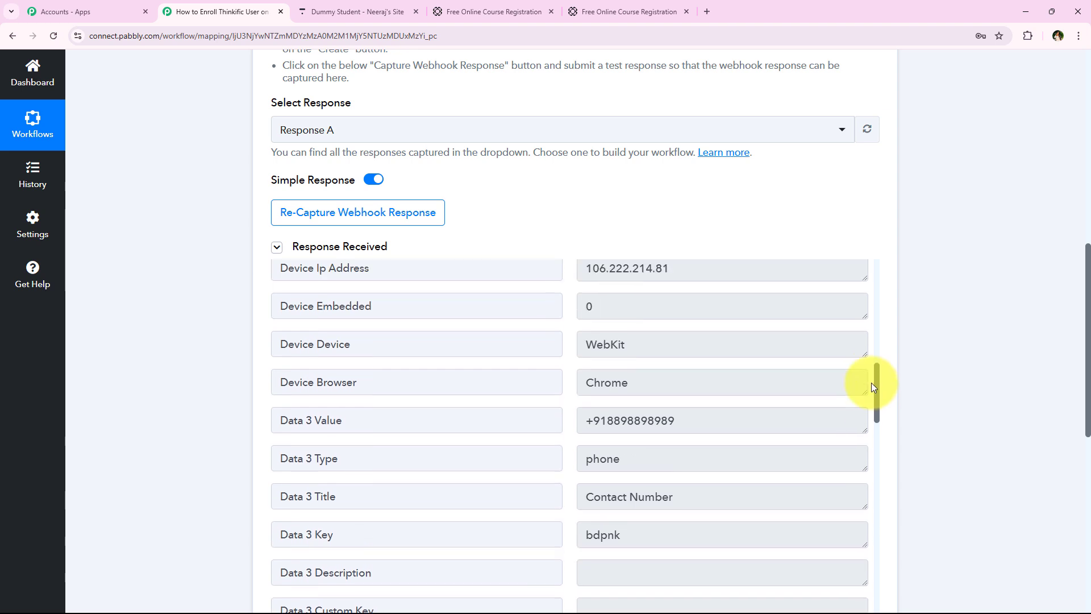
{"action": "left_click_drag", "start_coordinate": [768, 411], "coordinate": [478, 414]}
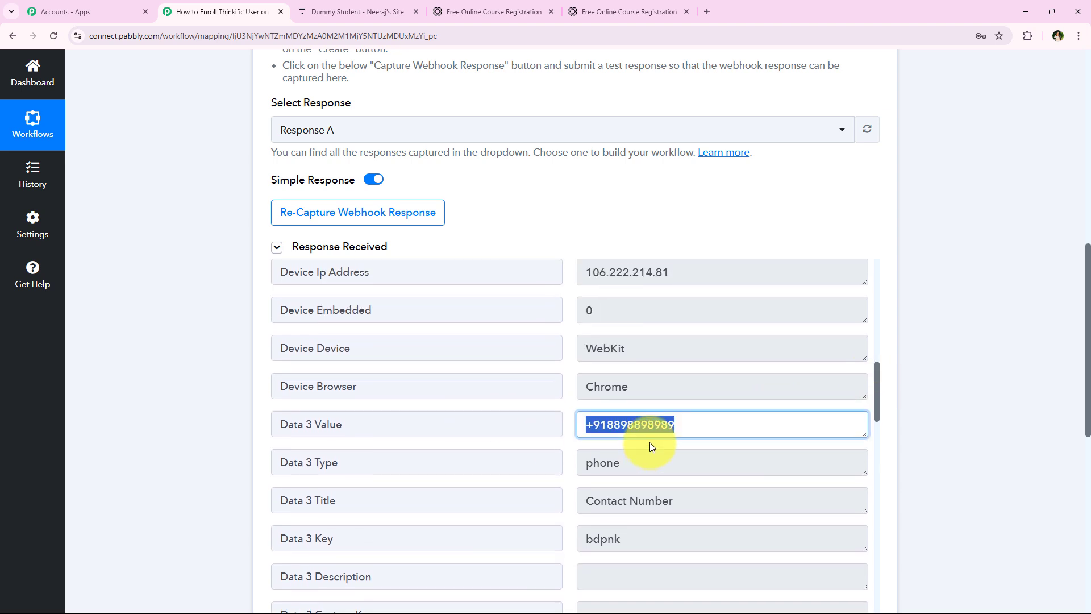
{"action": "scroll", "coordinate": [652, 446], "scroll_direction": "down", "scroll_amount": 5}
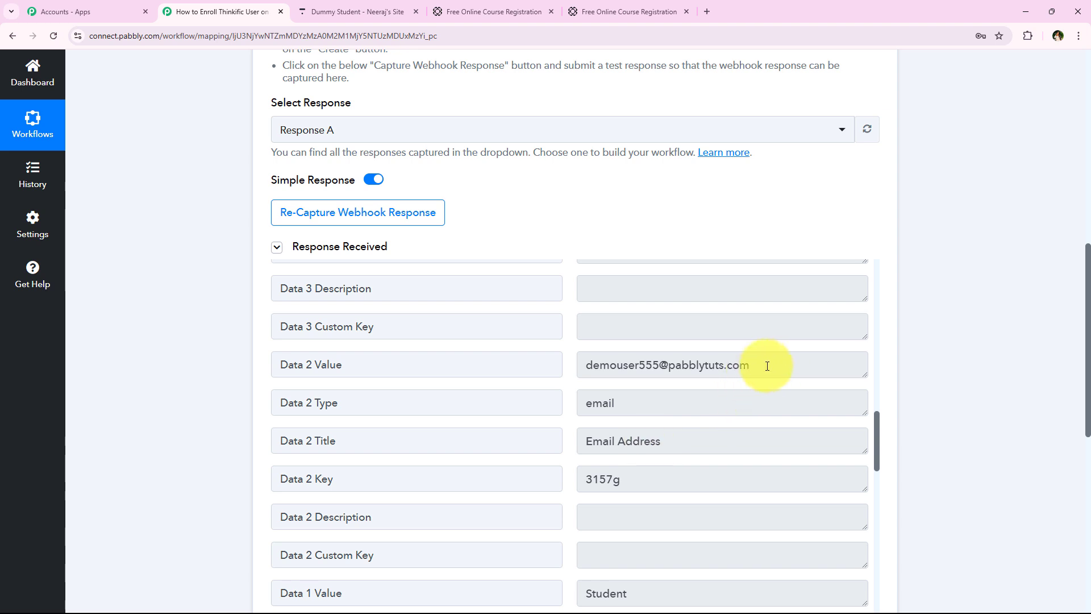
{"action": "left_click_drag", "start_coordinate": [767, 366], "coordinate": [462, 353]}
{"action": "scroll", "coordinate": [677, 462], "scroll_direction": "down", "scroll_amount": 3}
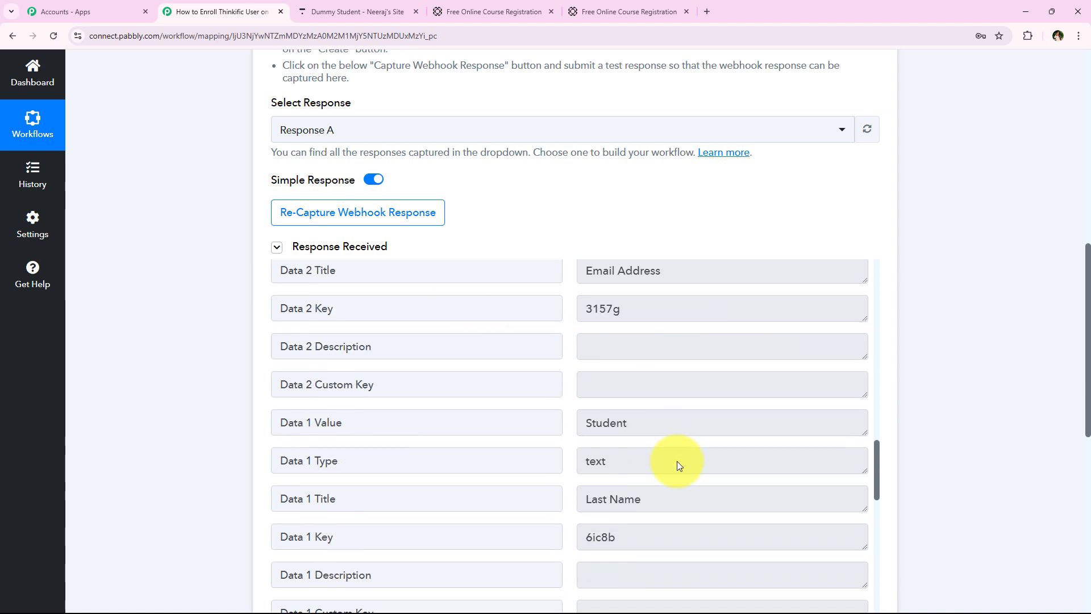
{"action": "scroll", "coordinate": [677, 461], "scroll_direction": "down", "scroll_amount": 2}
{"action": "left_click_drag", "start_coordinate": [669, 318], "coordinate": [471, 314]}
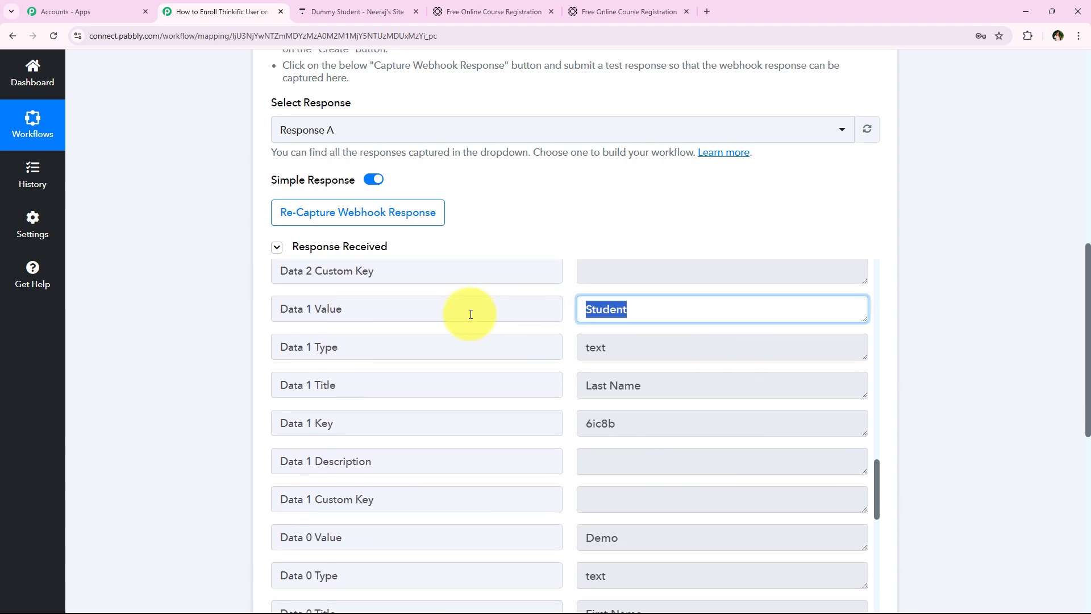
{"action": "scroll", "coordinate": [604, 456], "scroll_direction": "down", "scroll_amount": 2}
{"action": "left_click_drag", "start_coordinate": [711, 421], "coordinate": [458, 423]}
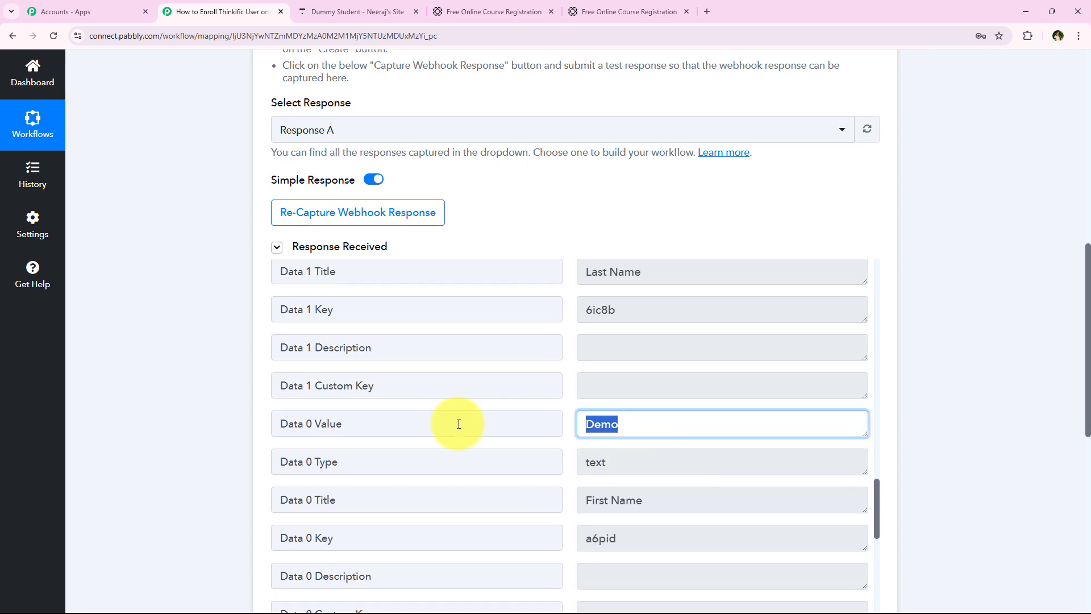
- Collapse the Paperform trigger step and review the workflow title's Enroll Thinkific User part
{"action": "left_click", "coordinate": [151, 226]}
{"action": "scroll", "coordinate": [151, 227], "scroll_direction": "up", "scroll_amount": 10}
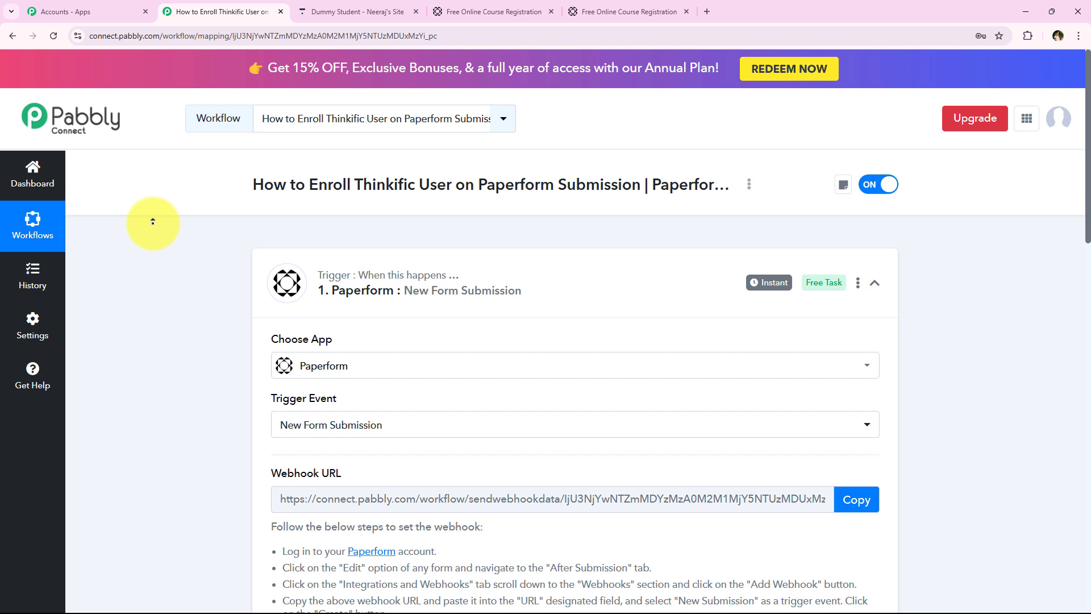
{"action": "left_click", "coordinate": [440, 306]}
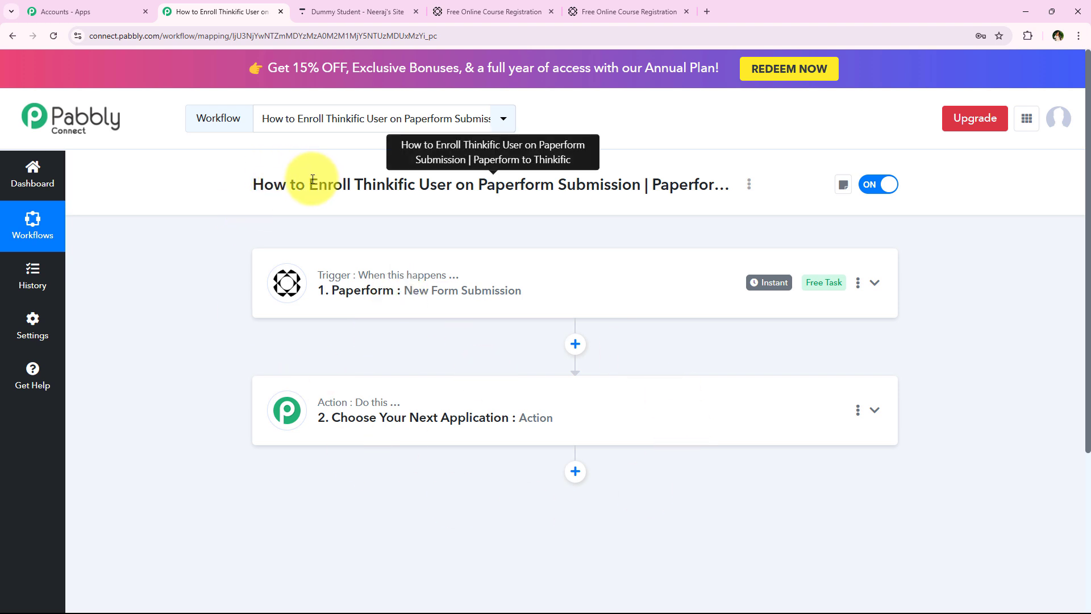
{"action": "left_click_drag", "start_coordinate": [309, 183], "coordinate": [450, 182]}
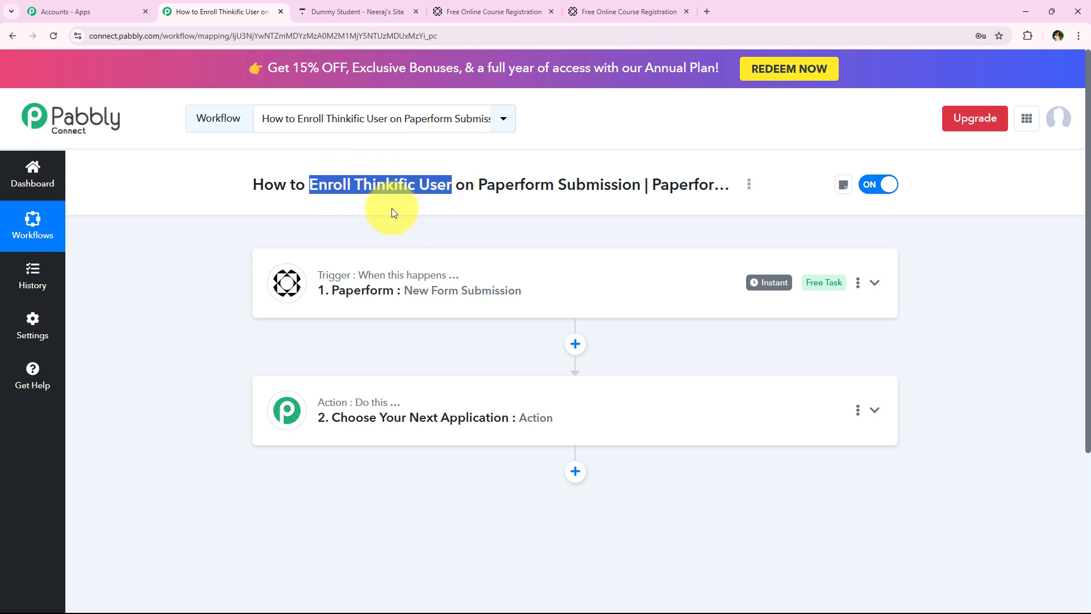
{"action": "left_click", "coordinate": [223, 240]}
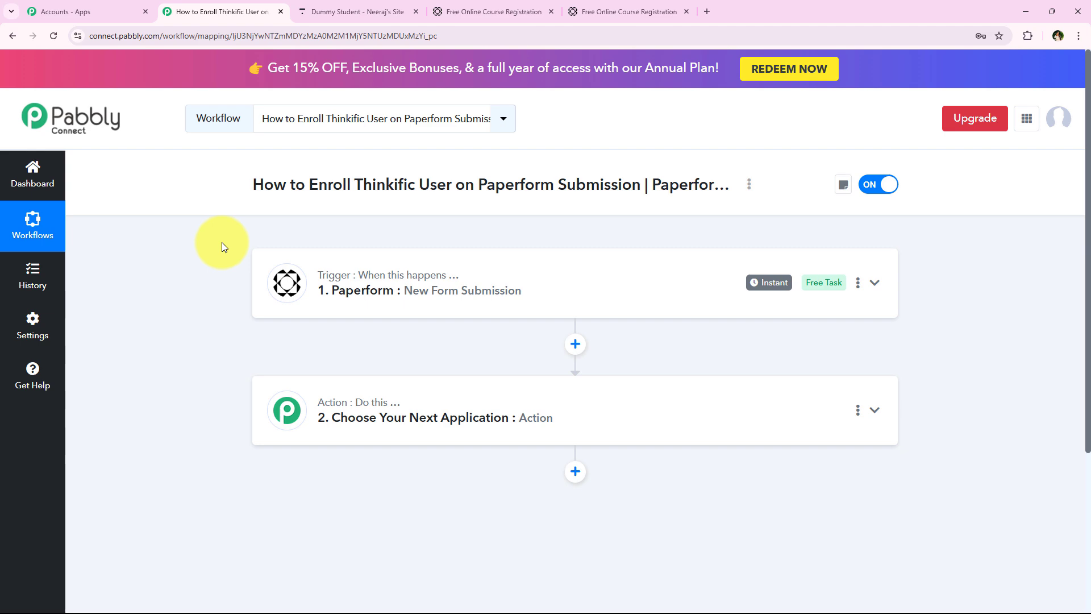
- Set the workflow's second step to the Thinkific app with Create User as the action event
{"action": "left_click", "coordinate": [434, 414]}
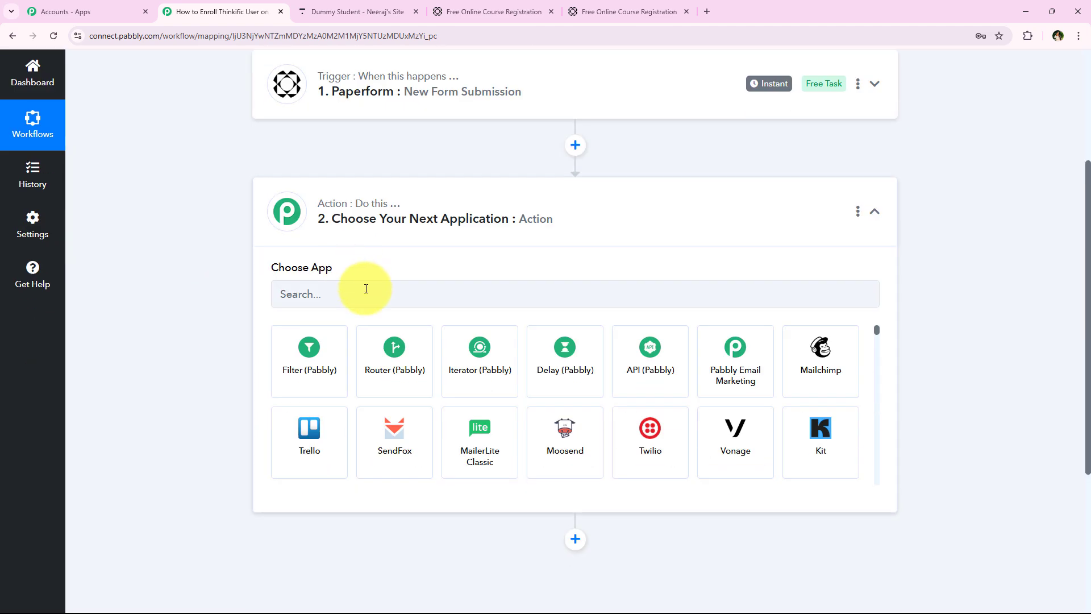
{"action": "left_click", "coordinate": [366, 289]}
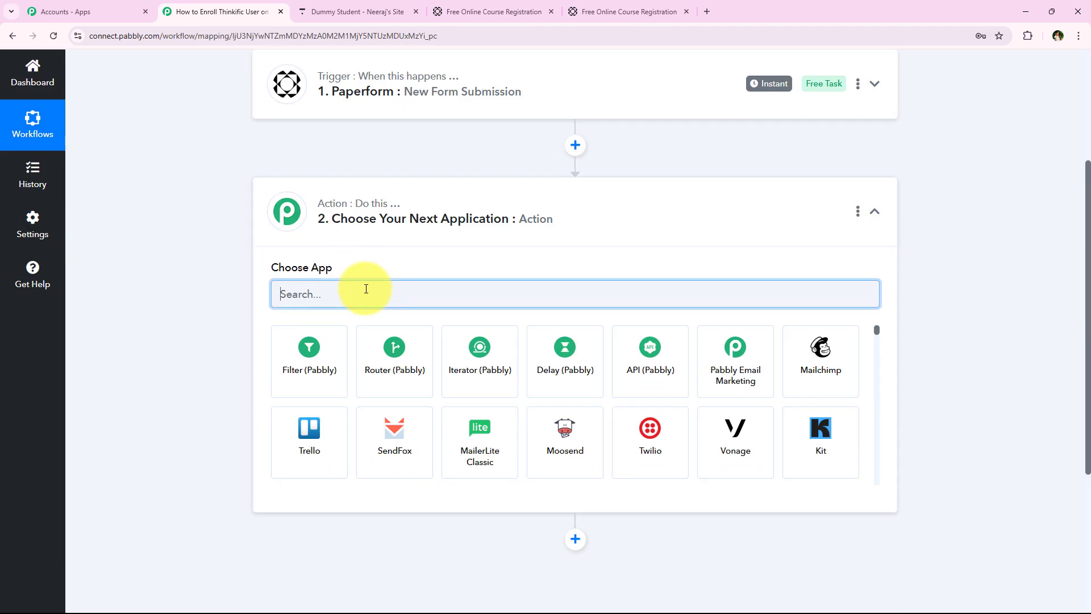
{"action": "type", "text": "Think"}
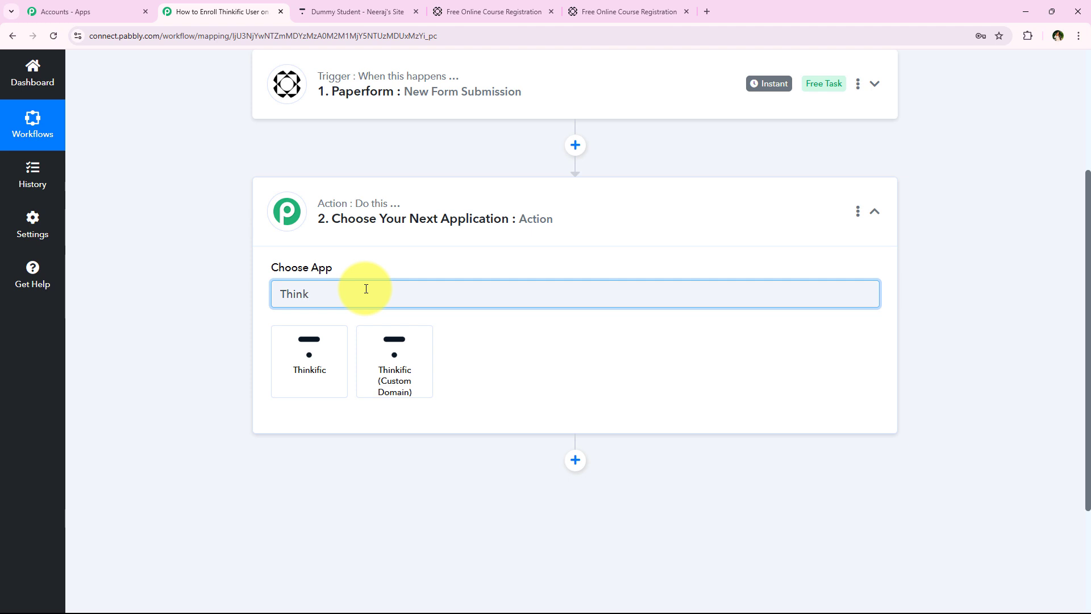
{"action": "left_click", "coordinate": [311, 349]}
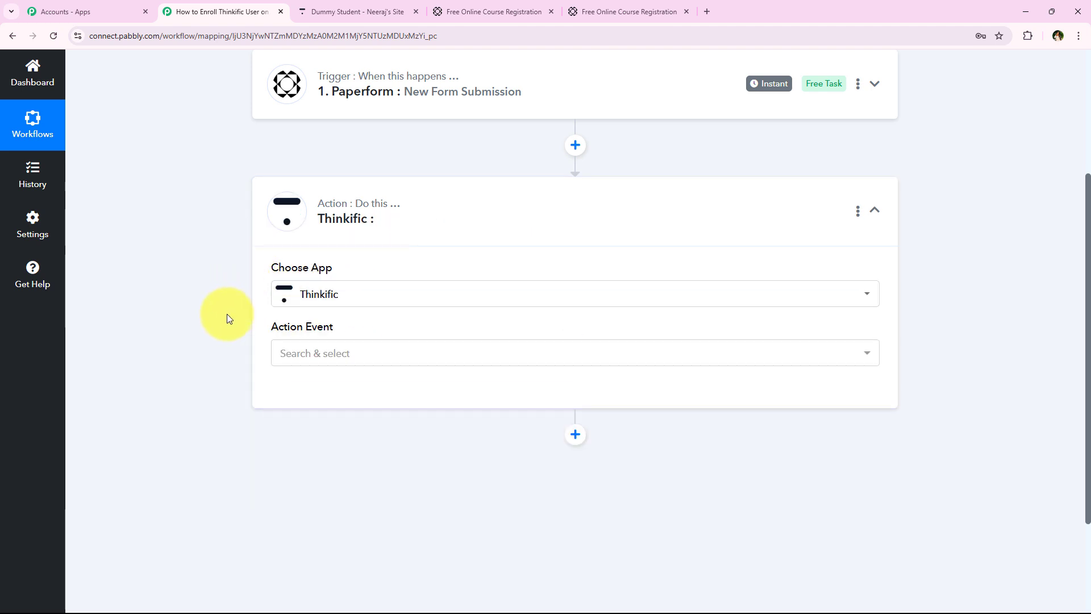
{"action": "left_click", "coordinate": [324, 353]}
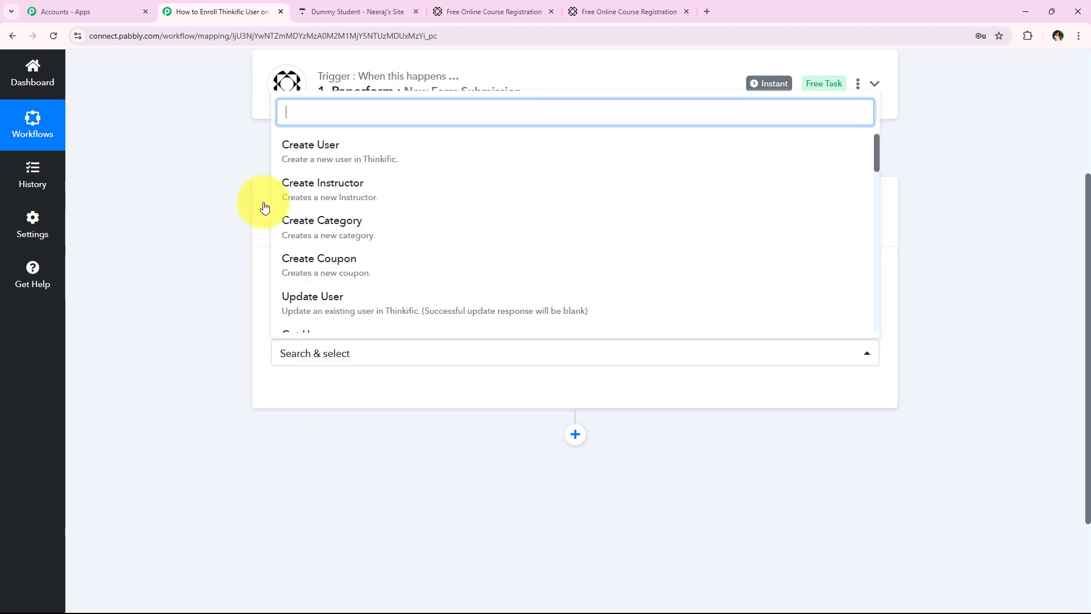
{"action": "left_click", "coordinate": [337, 157]}
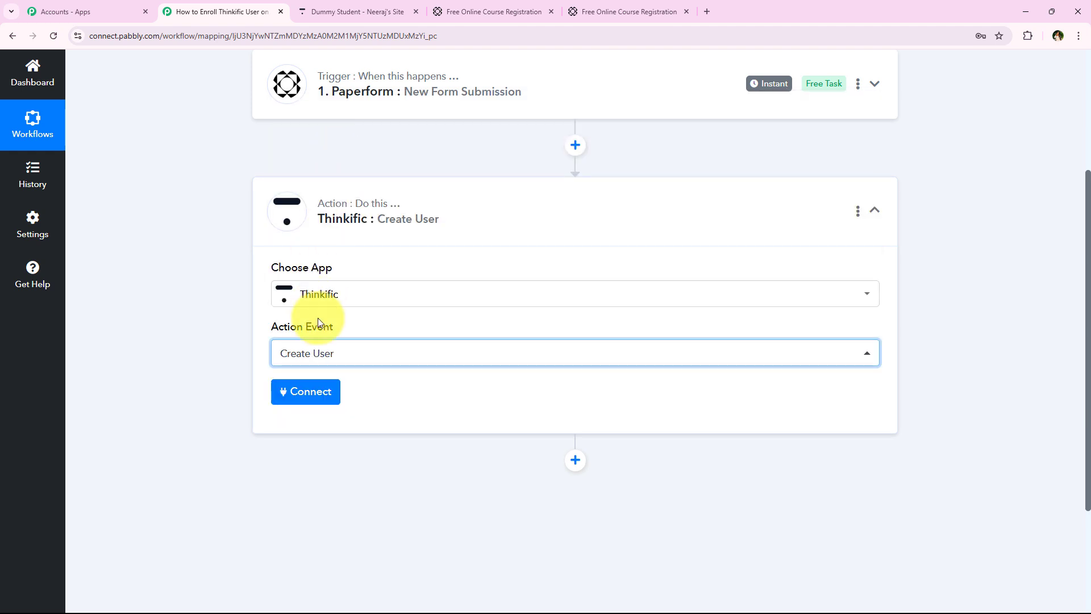
- Start connecting Thinkific through a new connection named Thinkific #3, bringing up the request for the account's subdomain
{"action": "left_click", "coordinate": [298, 397]}
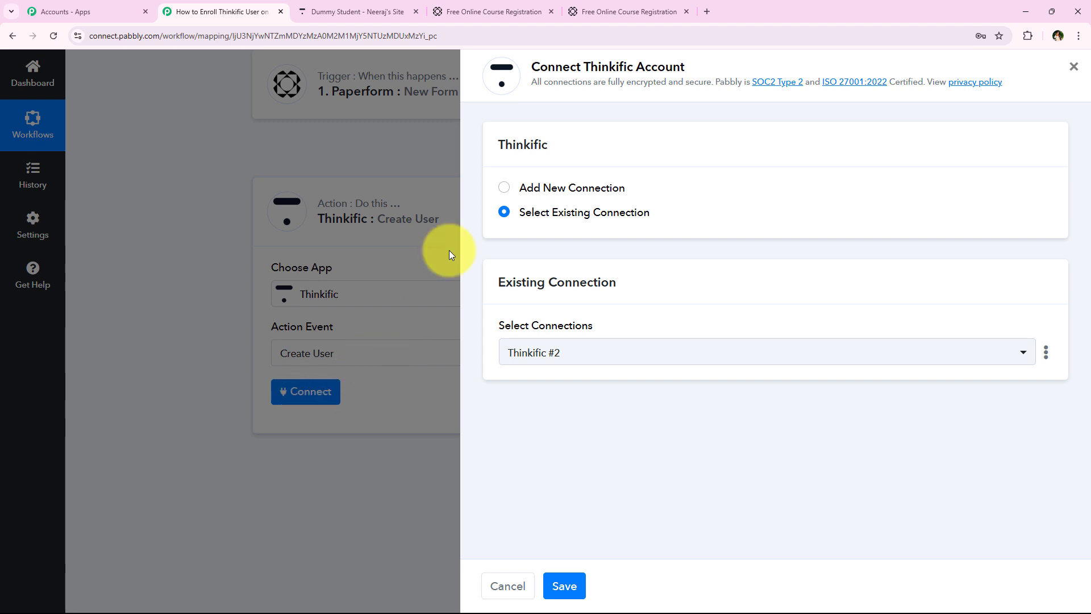
{"action": "left_click", "coordinate": [571, 190]}
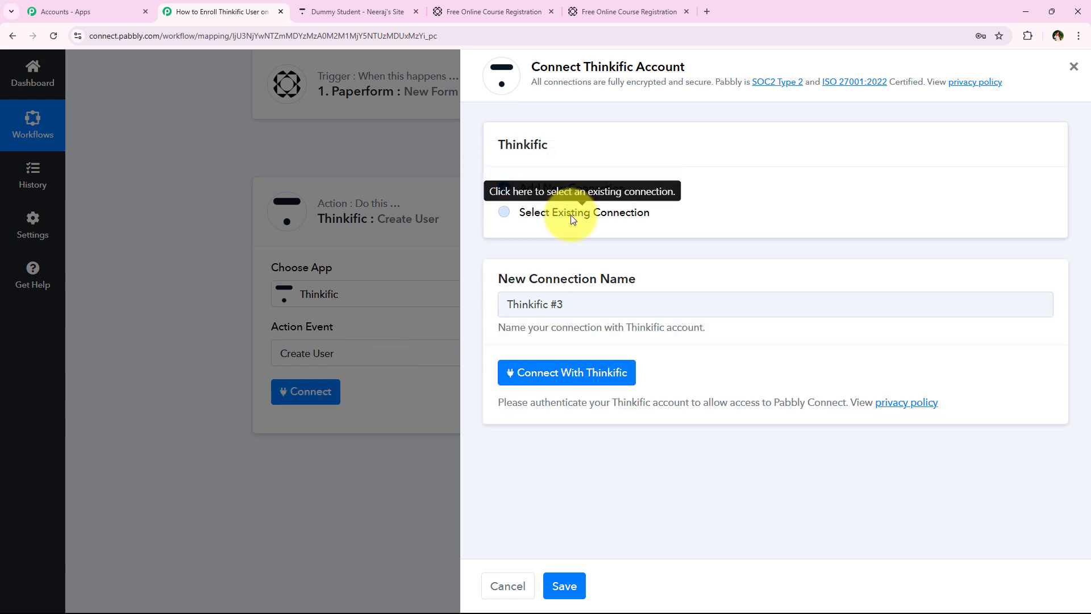
{"action": "left_click", "coordinate": [572, 215]}
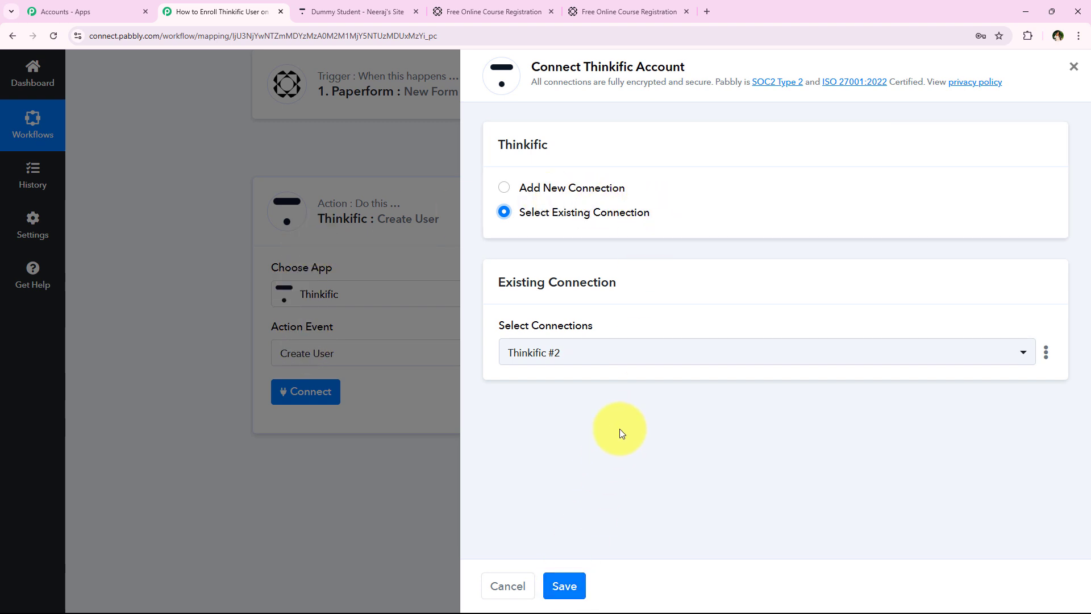
{"action": "left_click", "coordinate": [603, 192]}
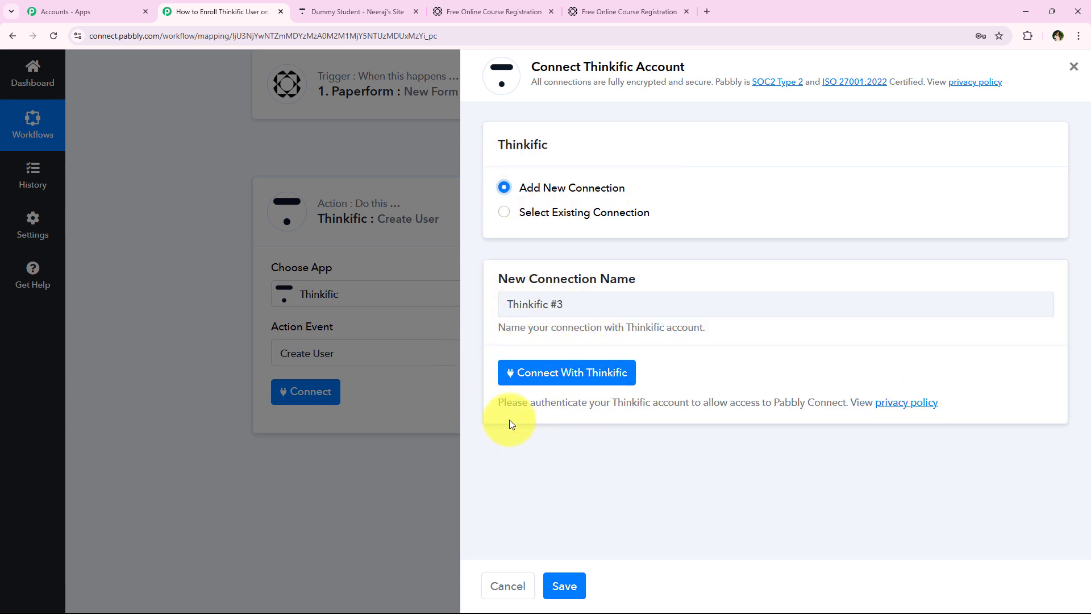
{"action": "left_click", "coordinate": [557, 372]}
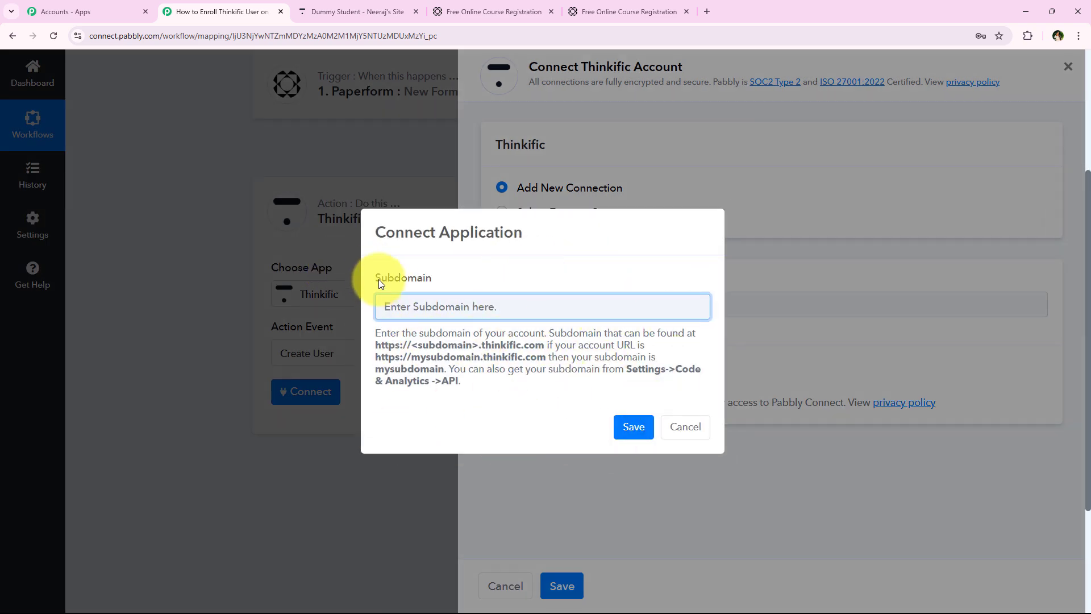
- Read the subdomain instructions and compare them with the site address of the open Thinkific account
{"action": "left_click_drag", "start_coordinate": [379, 278], "coordinate": [442, 280]}
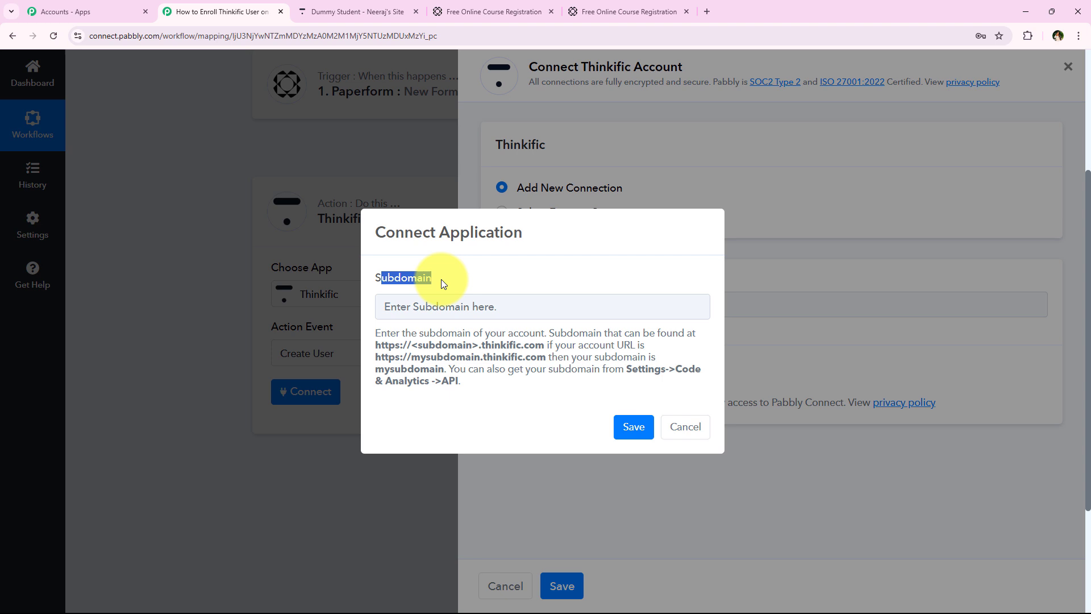
{"action": "left_click", "coordinate": [540, 402]}
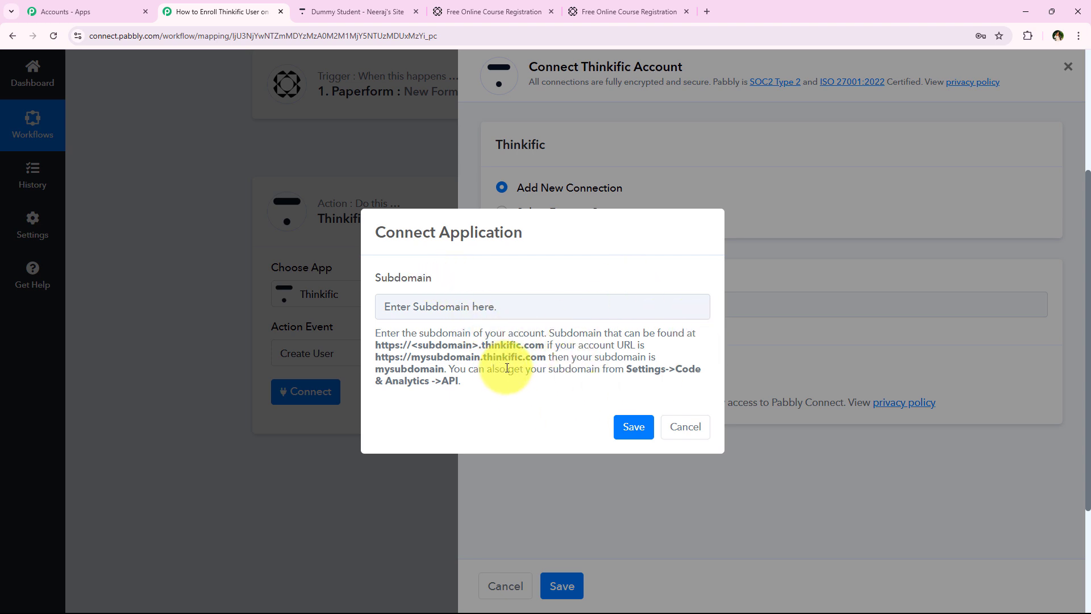
{"action": "left_click_drag", "start_coordinate": [554, 333], "coordinate": [499, 390]}
{"action": "left_click", "coordinate": [500, 394]}
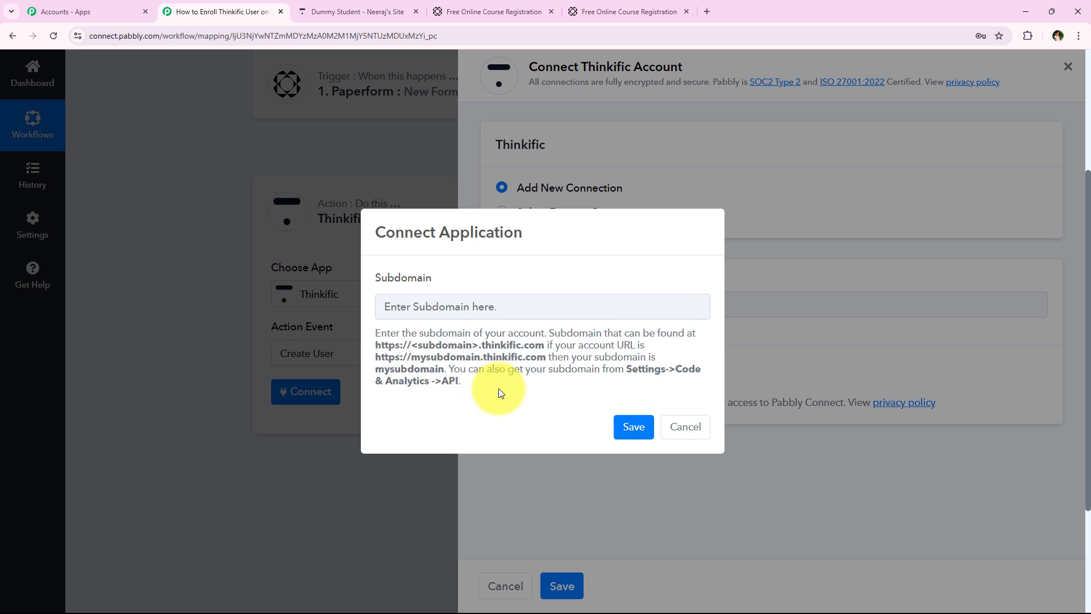
{"action": "left_click", "coordinate": [319, 5]}
{"action": "left_click", "coordinate": [130, 35]}
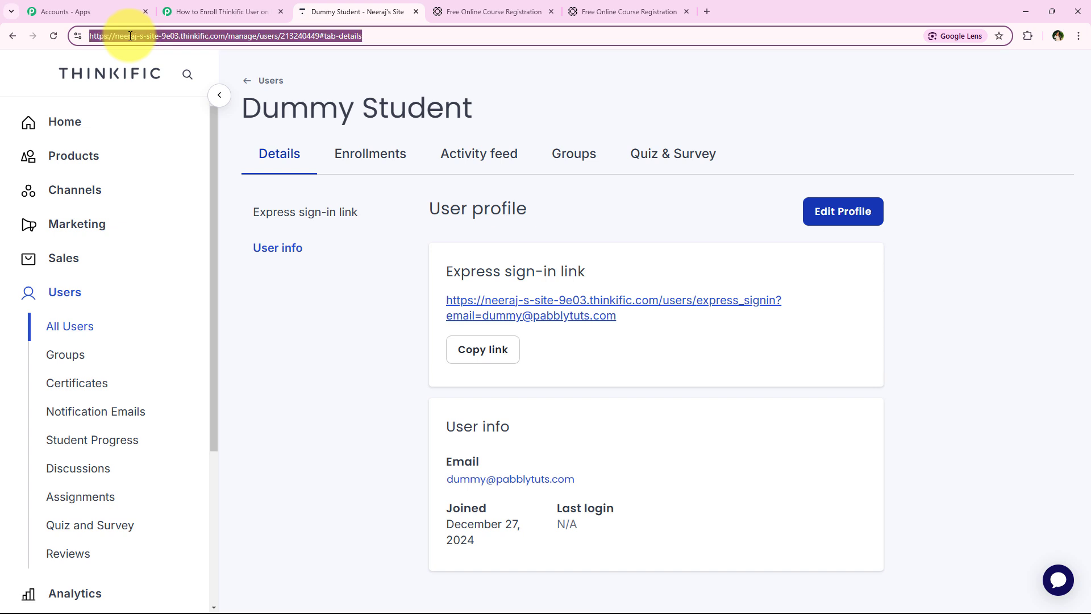
{"action": "left_click", "coordinate": [225, 11]}
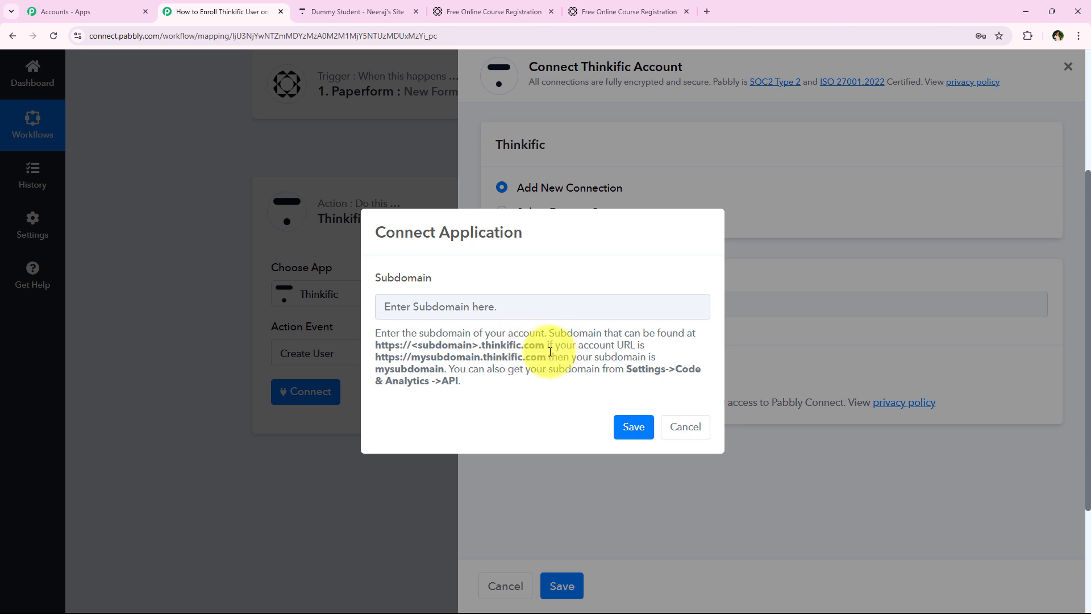
- Copy the account's subdomain from the Thinkific site address and paste it as the subdomain of the new Pabbly Connect connection
{"action": "left_click", "coordinate": [339, 7]}
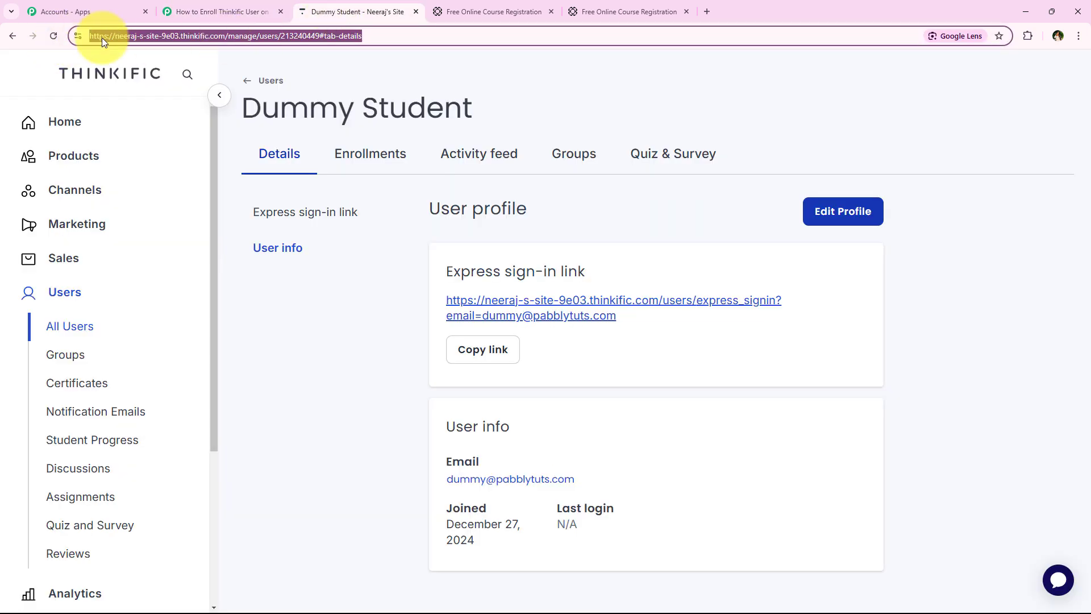
{"action": "left_click", "coordinate": [179, 35]}
{"action": "left_click_drag", "start_coordinate": [180, 35], "coordinate": [115, 35]}
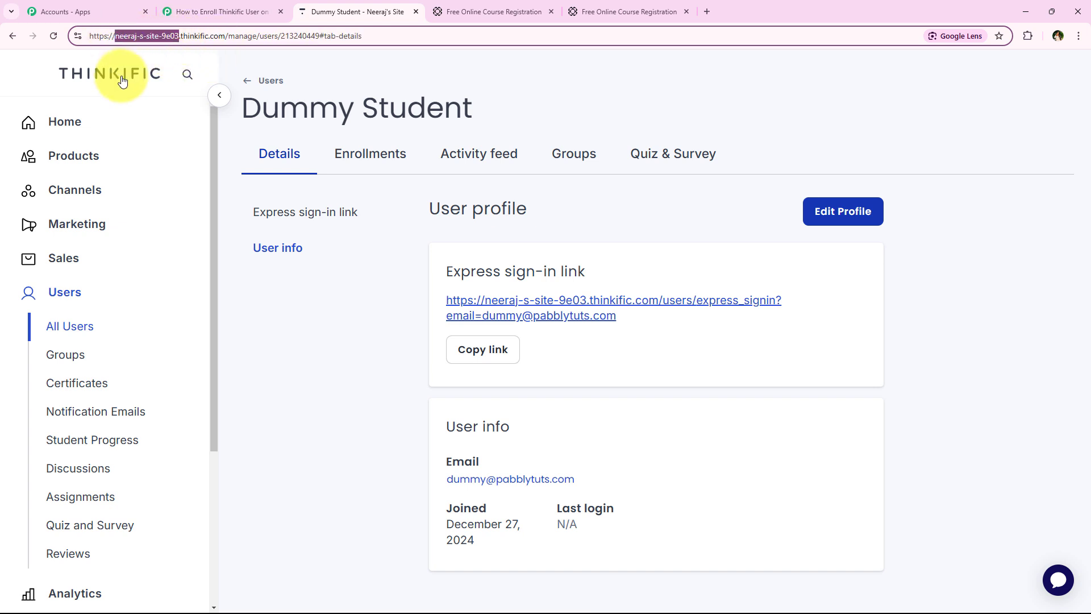
{"action": "right_click", "coordinate": [153, 33]}
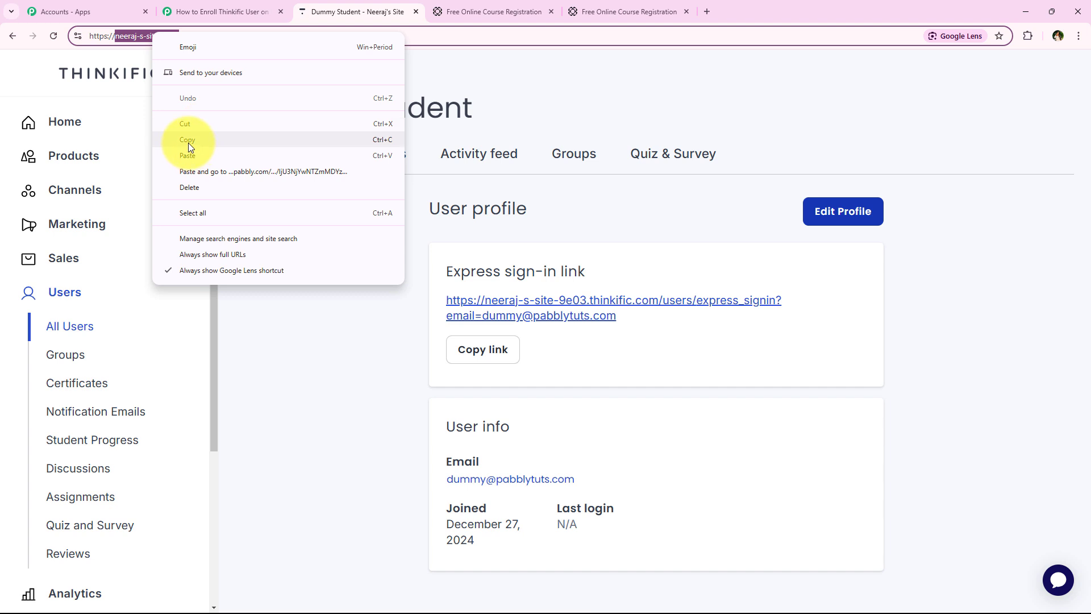
{"action": "left_click", "coordinate": [189, 140]}
{"action": "left_click", "coordinate": [219, 12]}
{"action": "left_click", "coordinate": [435, 318]}
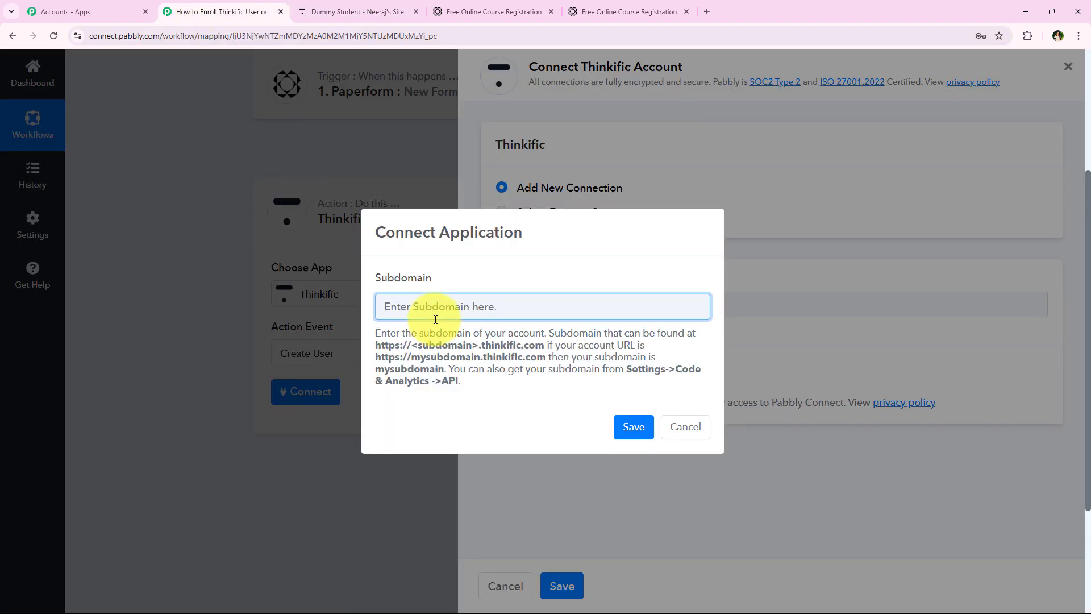
{"action": "key", "text": "ctrl+v"}
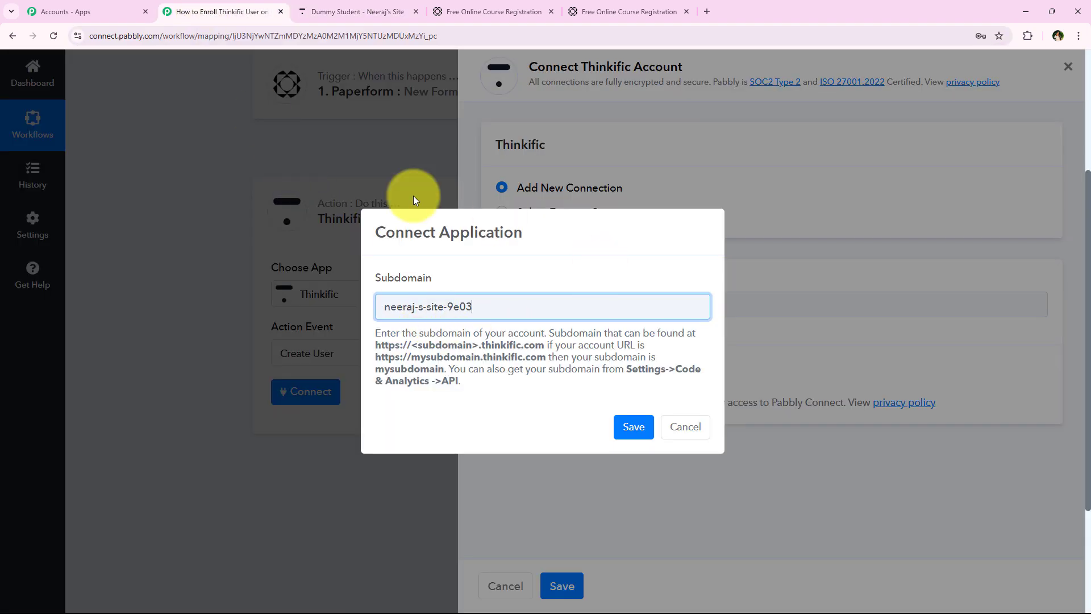
- Check the entered subdomain against the Thinkific site address, save it and finish authorizing the Thinkific connection
{"action": "left_click", "coordinate": [631, 433]}
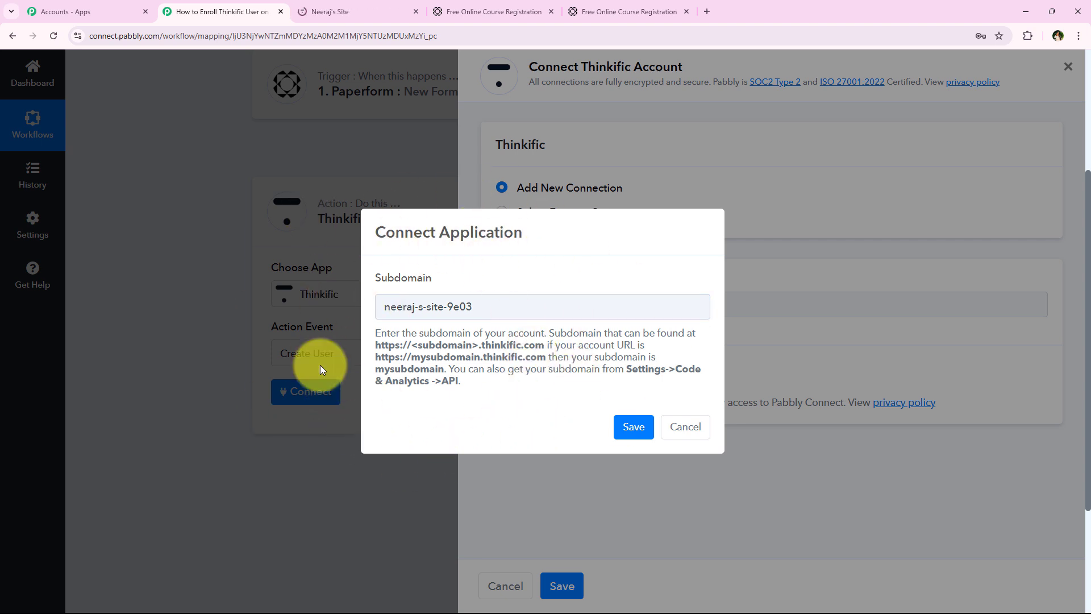
{"action": "left_click", "coordinate": [307, 14]}
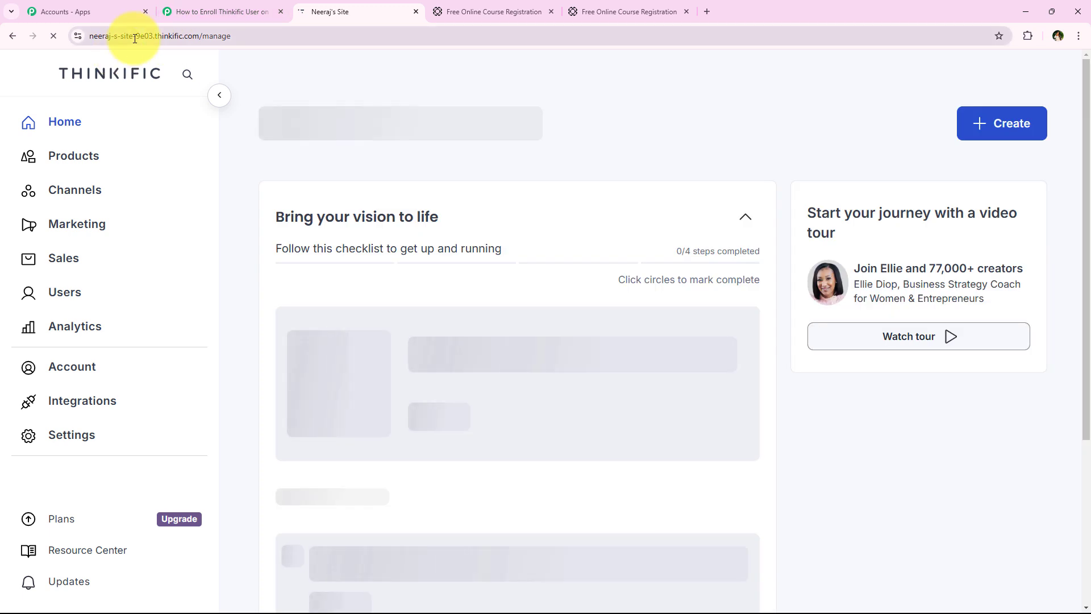
{"action": "left_click", "coordinate": [160, 37]}
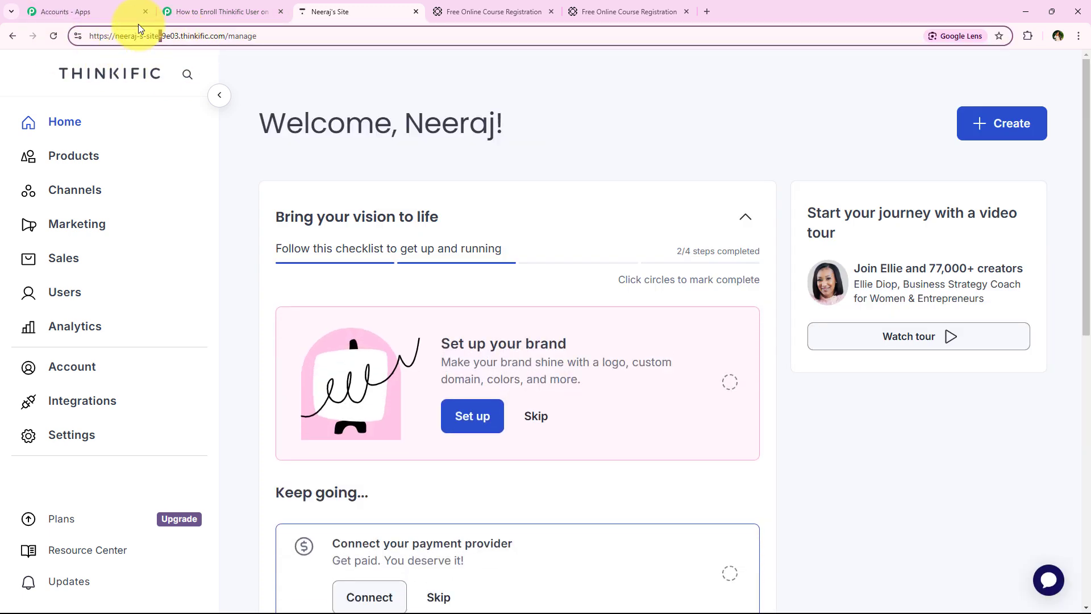
{"action": "left_click", "coordinate": [192, 15]}
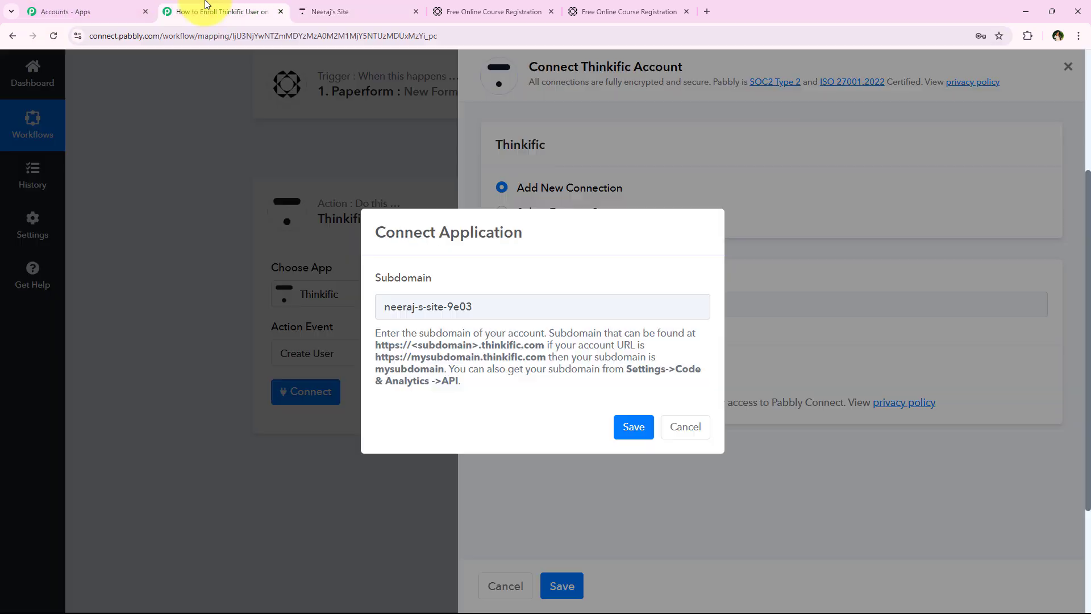
{"action": "left_click", "coordinate": [634, 426]}
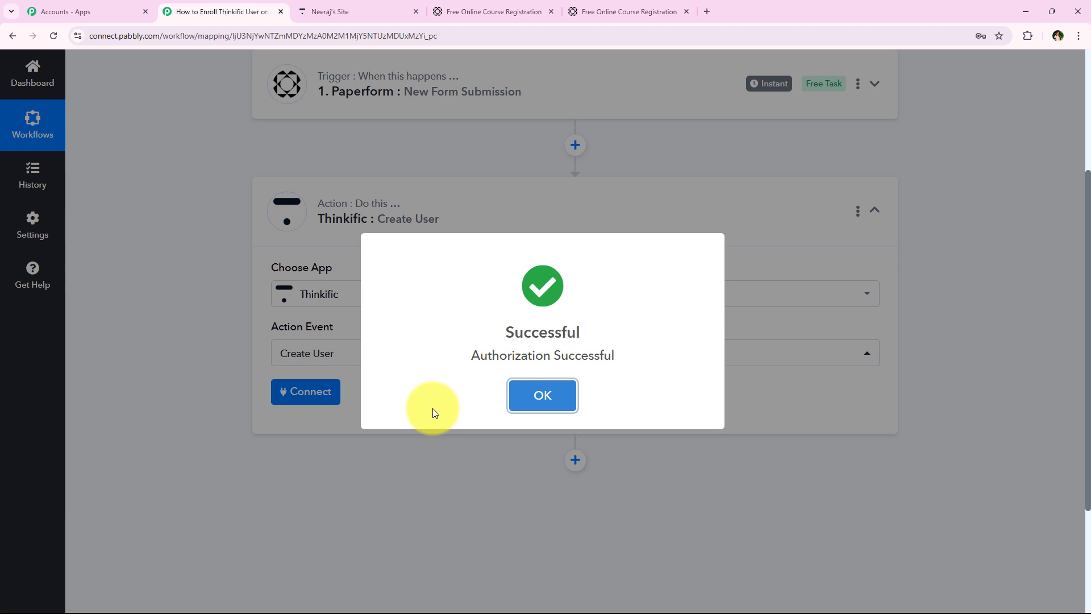
{"action": "left_click", "coordinate": [540, 394]}
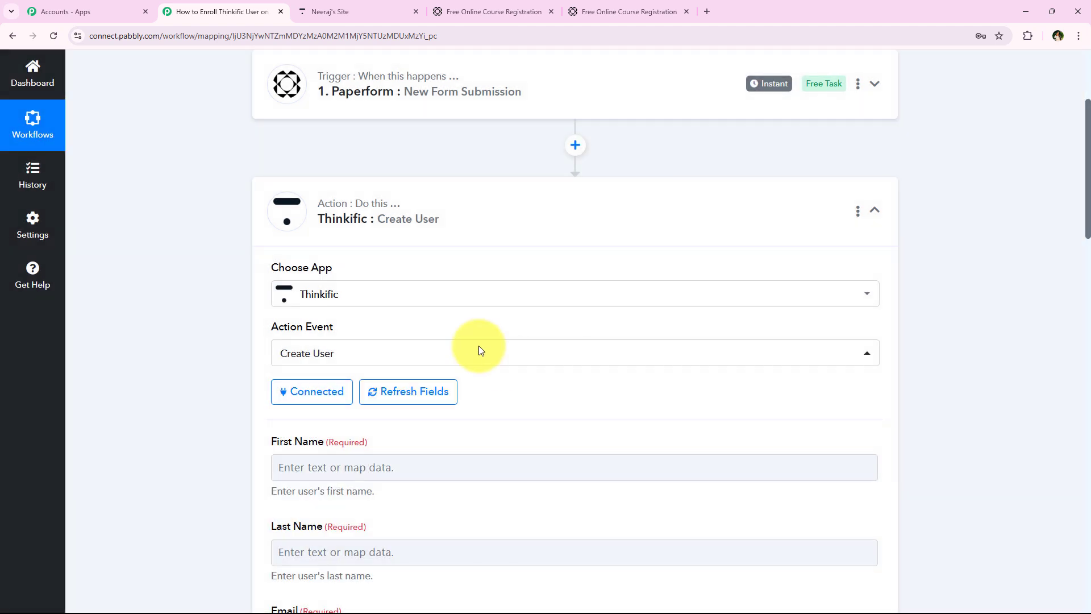
- Review the user detail fields offered by the connected Thinkific Create User action
{"action": "scroll", "coordinate": [151, 246], "scroll_direction": "down", "scroll_amount": 2}
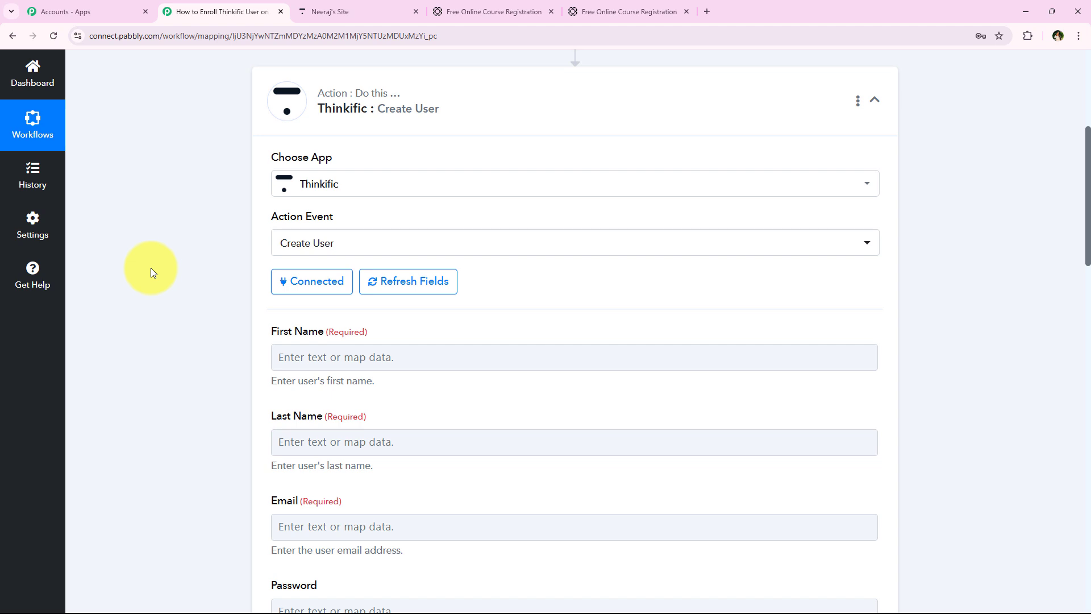
{"action": "middle_click", "coordinate": [151, 268]}
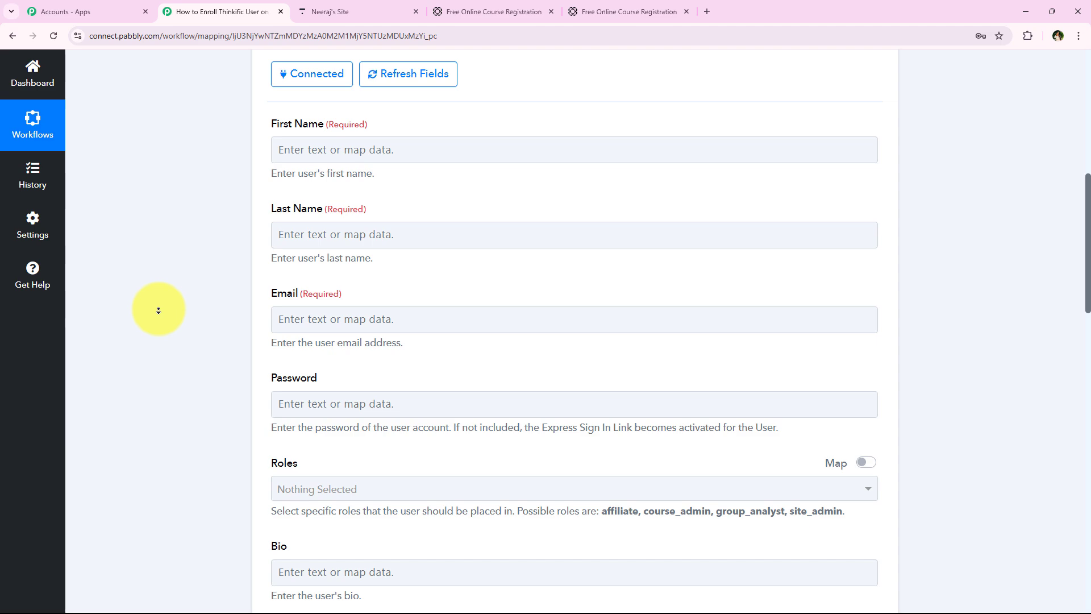
{"action": "left_click", "coordinate": [153, 315]}
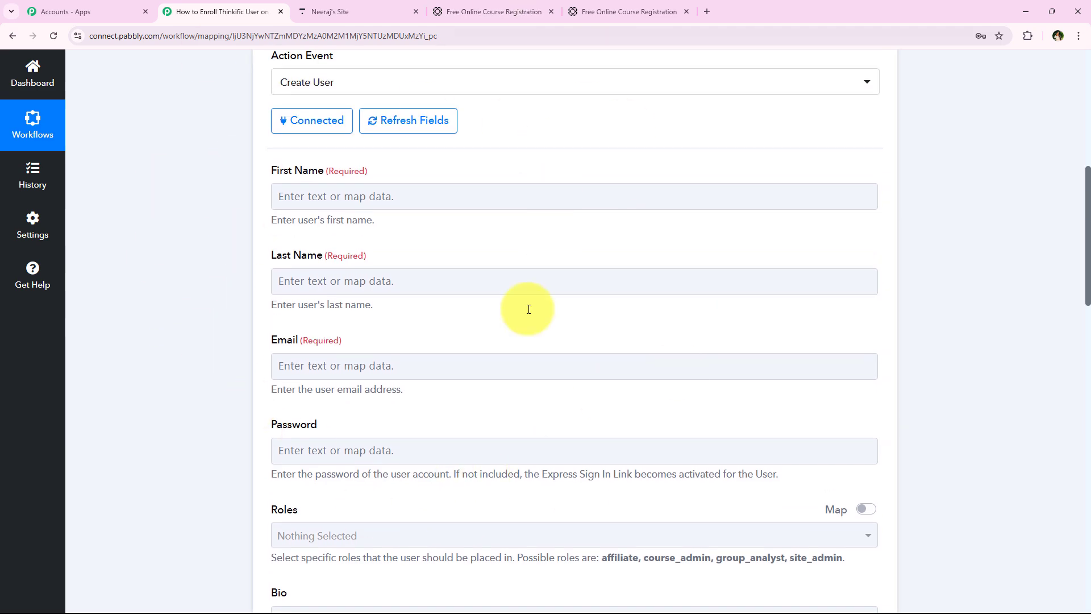
{"action": "scroll", "coordinate": [176, 307], "scroll_direction": "up", "scroll_amount": 8}
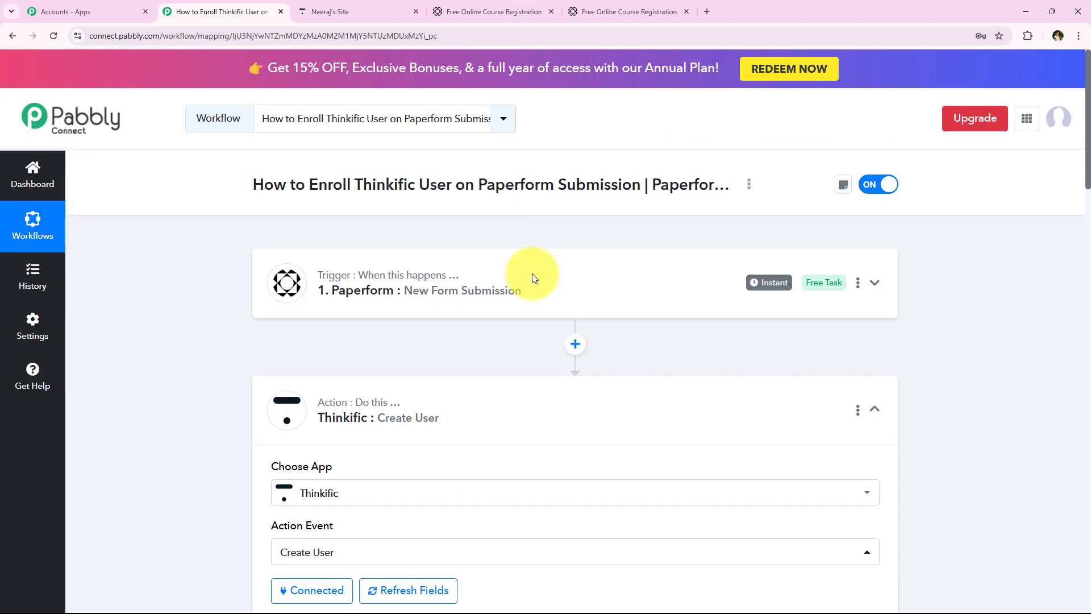
{"action": "middle_click", "coordinate": [121, 238]}
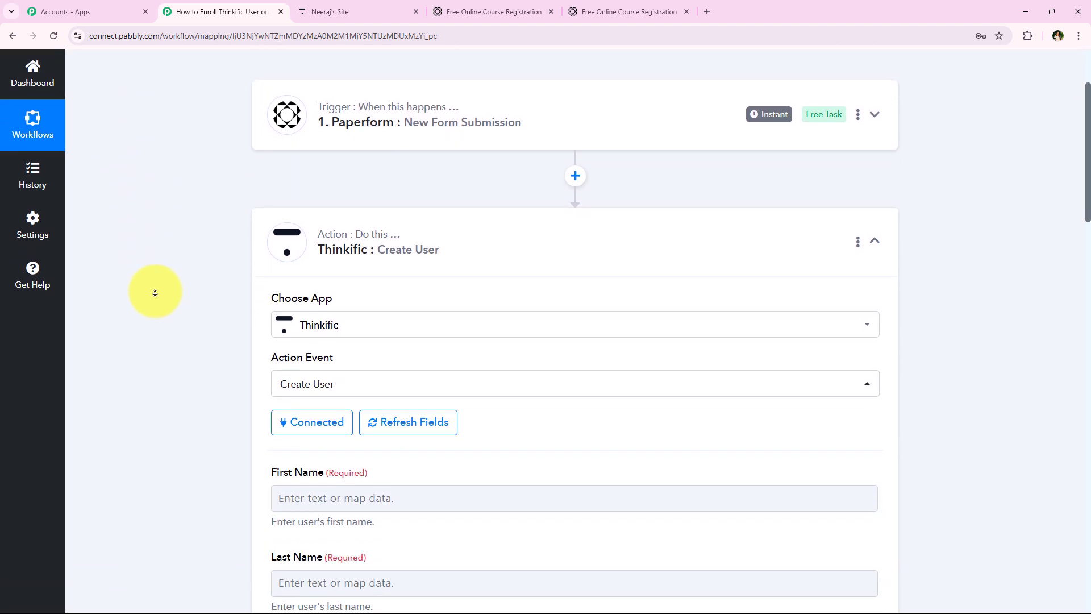
- Examine the Paperform New Form Submission data available for mapping into the First Name field
{"action": "left_click", "coordinate": [398, 273]}
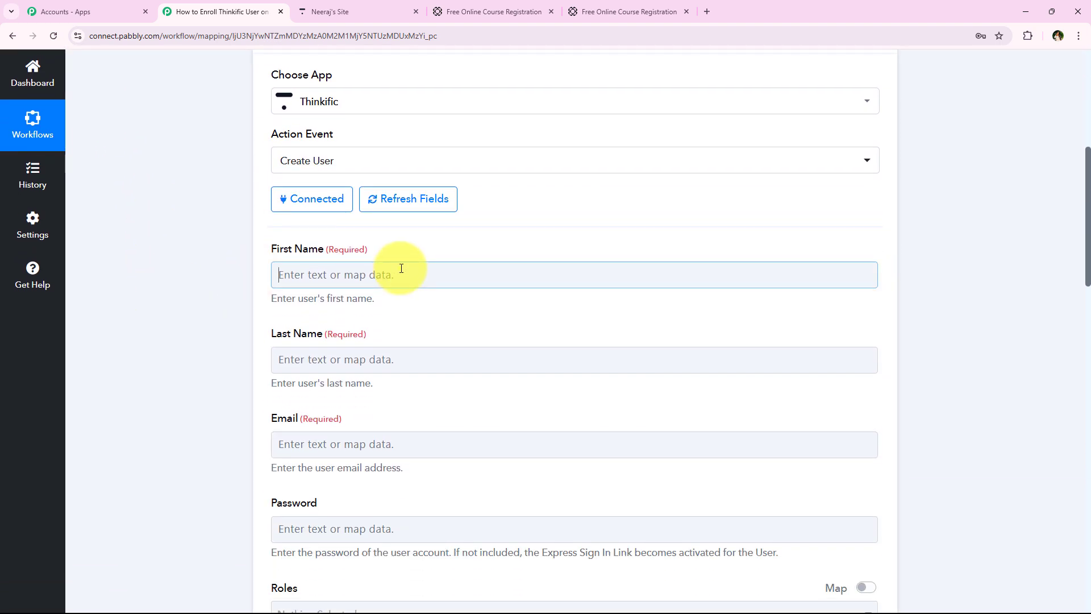
{"action": "scroll", "coordinate": [229, 274], "scroll_direction": "down", "scroll_amount": 1}
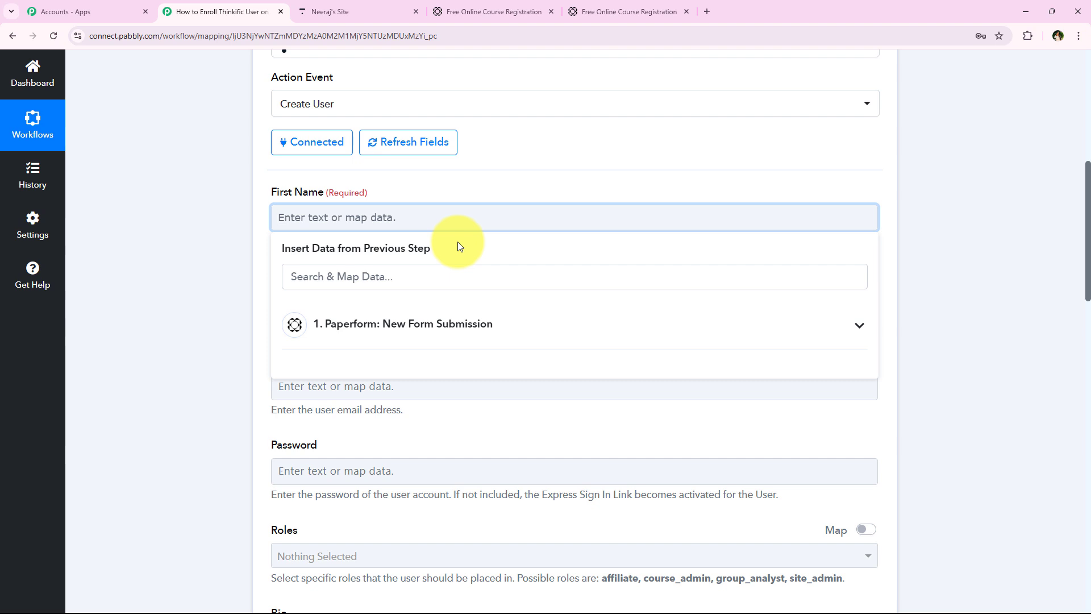
{"action": "left_click", "coordinate": [519, 326]}
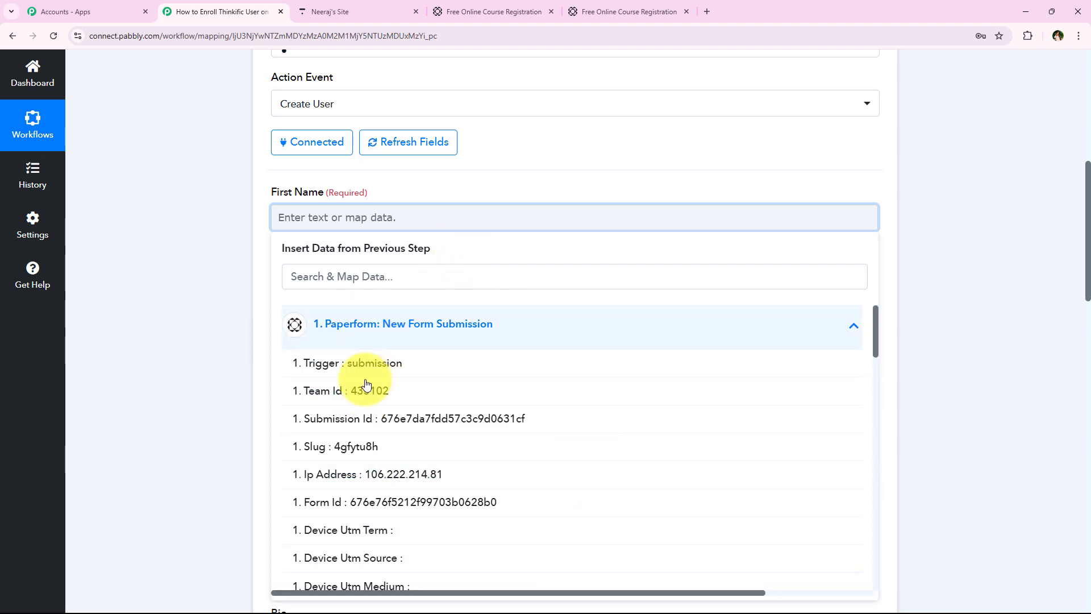
{"action": "left_click", "coordinate": [444, 330]}
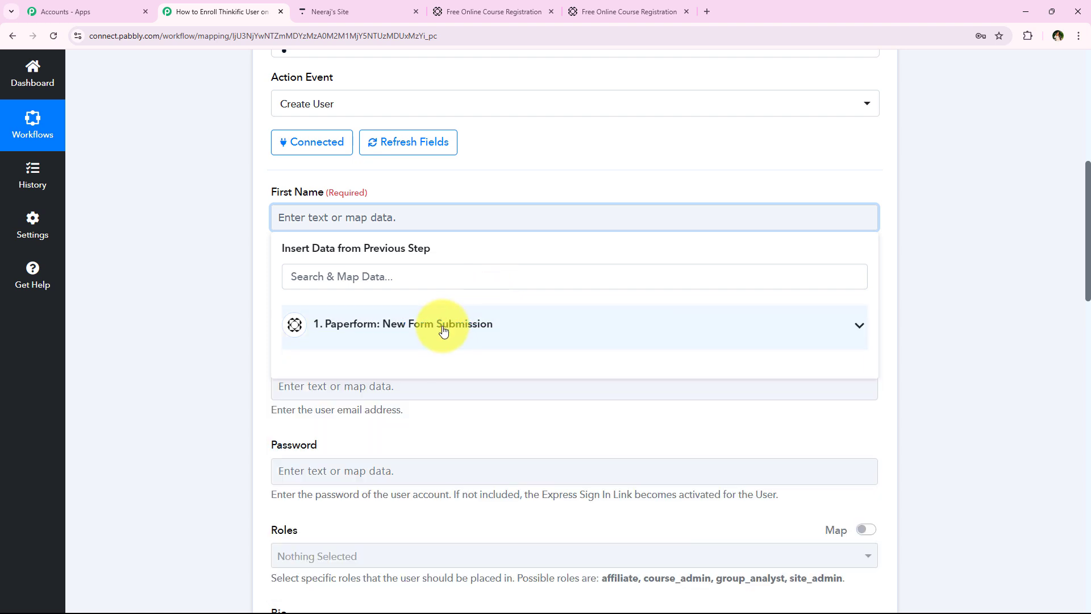
{"action": "left_click", "coordinate": [309, 336]}
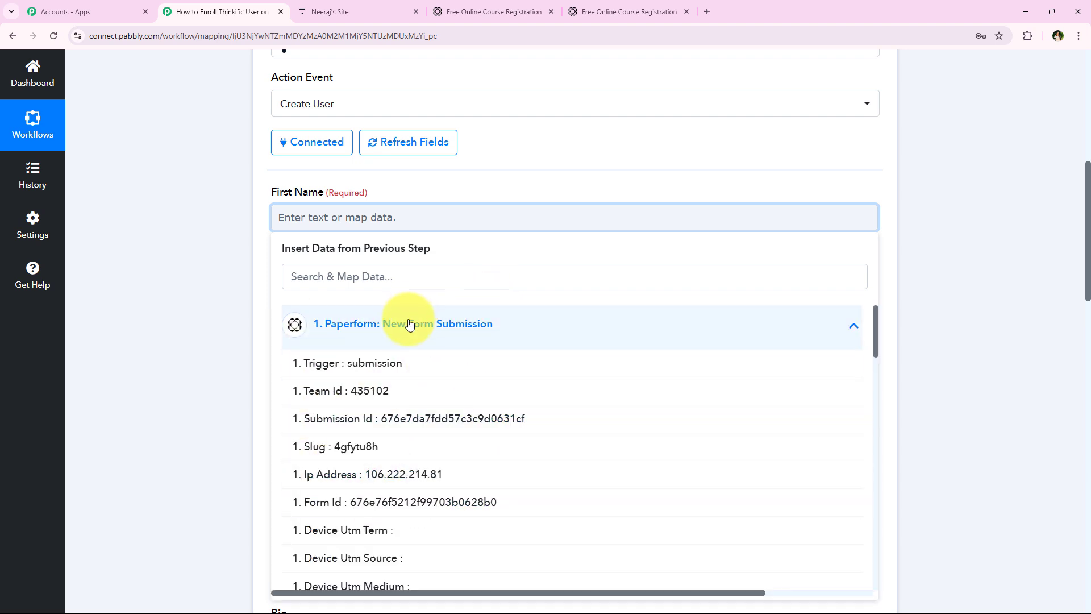
{"action": "left_click", "coordinate": [306, 325]}
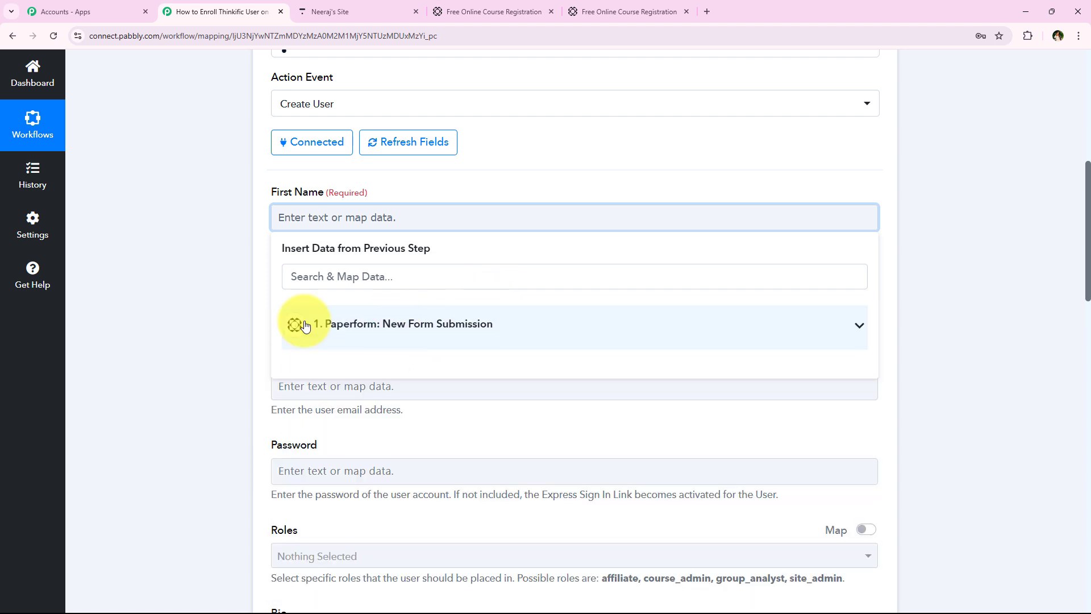
{"action": "left_click", "coordinate": [220, 291]}
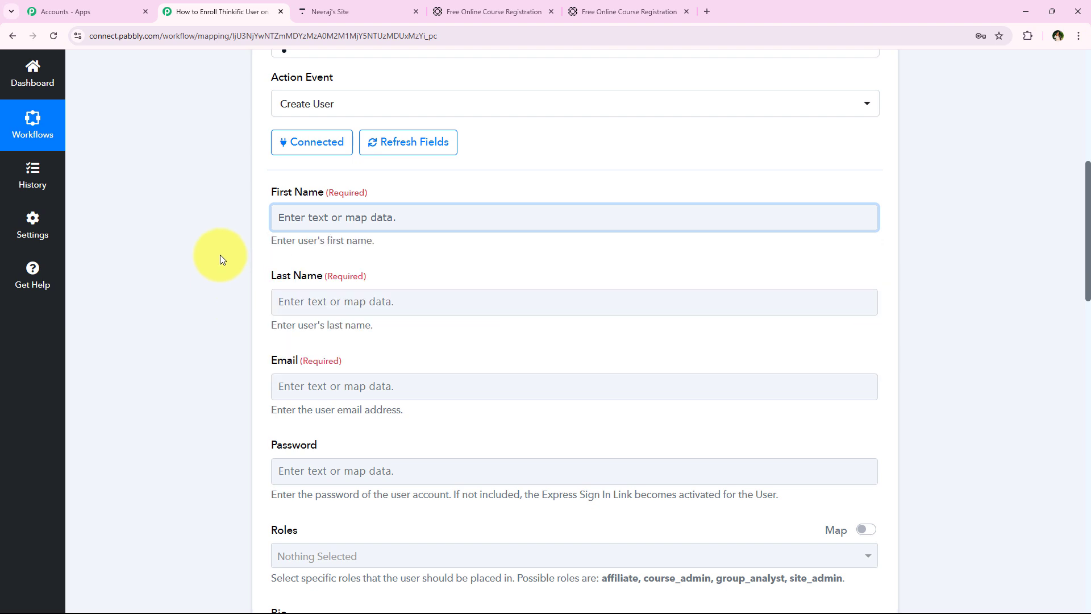
- Clear the manually entered first name and map the First Name field to the Paperform submission's Data 0 Value
{"action": "left_click", "coordinate": [336, 220]}
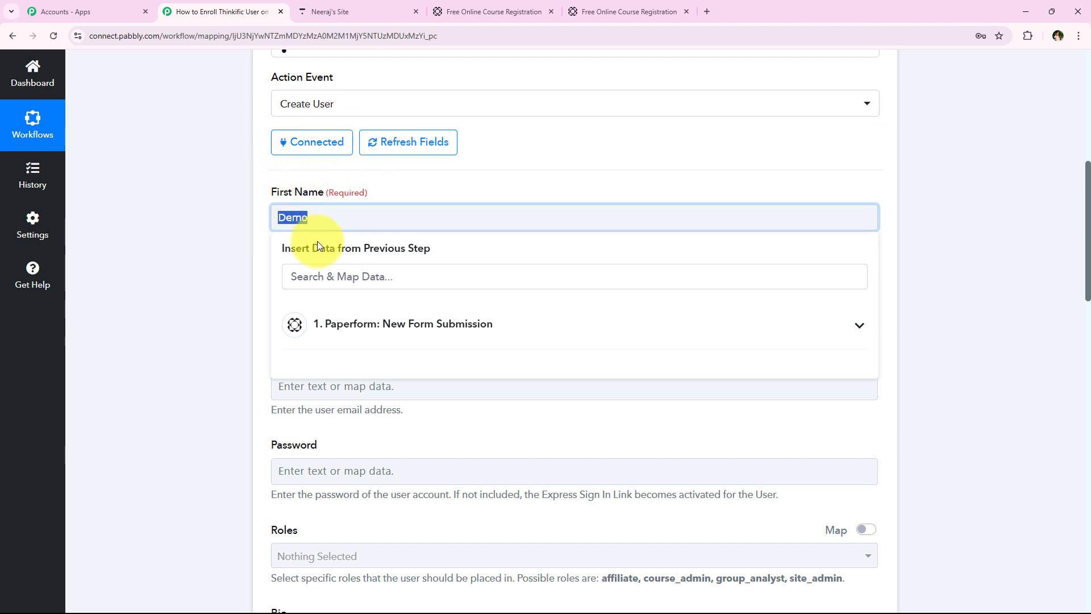
{"action": "key", "text": "BackSpace"}
{"action": "left_click", "coordinate": [332, 280]}
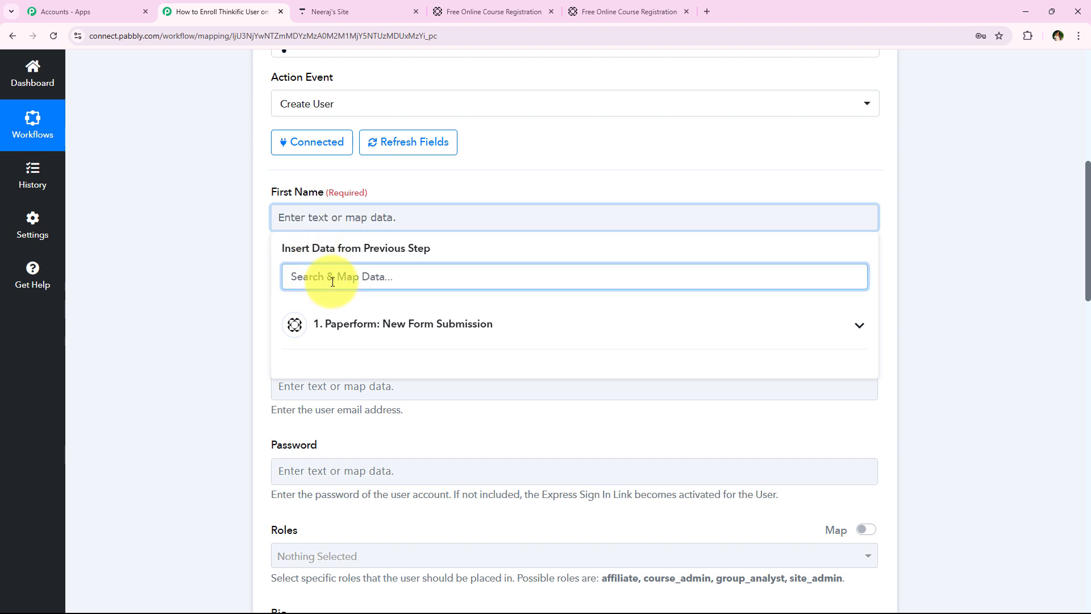
{"action": "type", "text": "dem"}
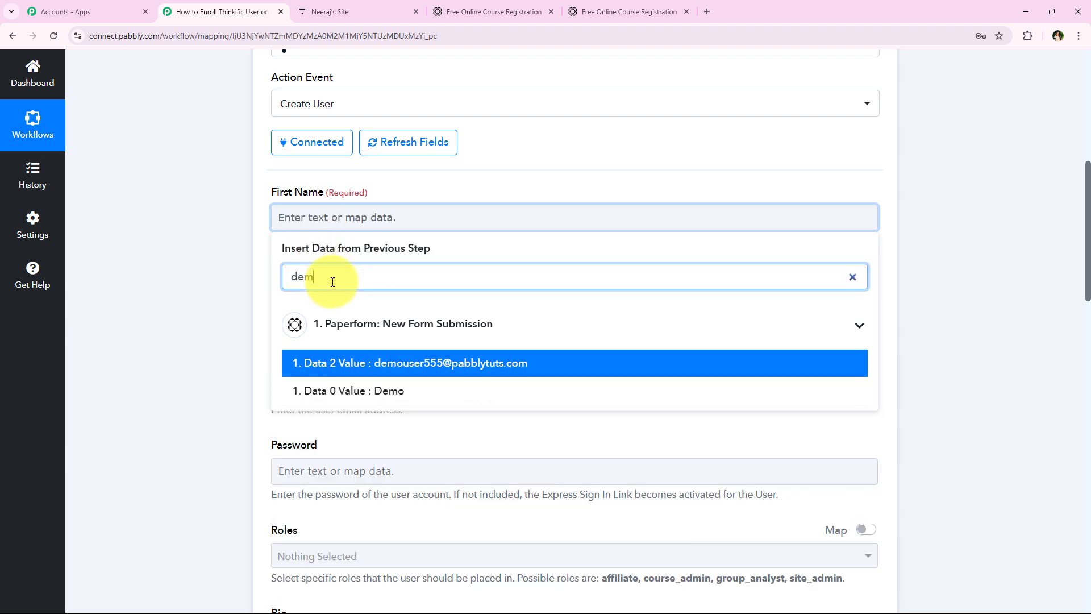
{"action": "left_click", "coordinate": [478, 401]}
{"action": "left_click", "coordinate": [141, 163]}
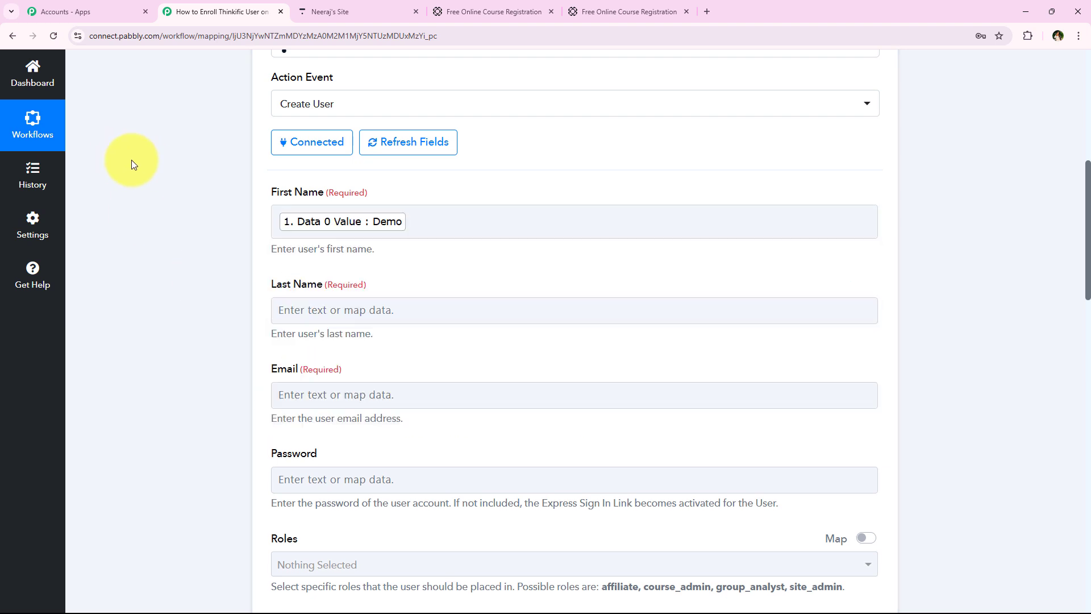
{"action": "left_click", "coordinate": [312, 212]}
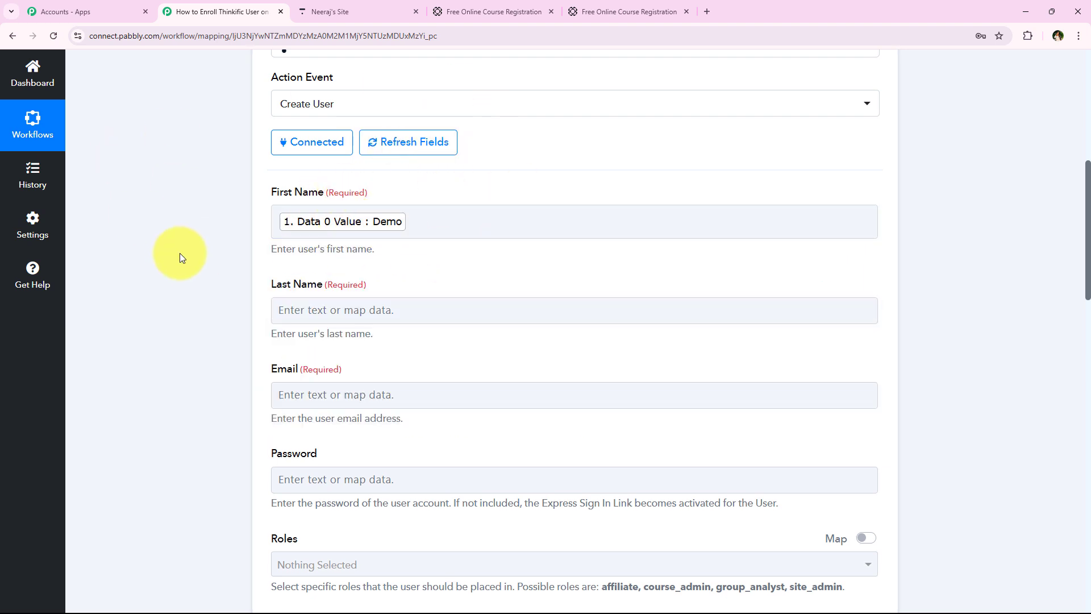
- Map the Last Name field to the Paperform submission's Data 1 Value
{"action": "middle_click", "coordinate": [218, 279]}
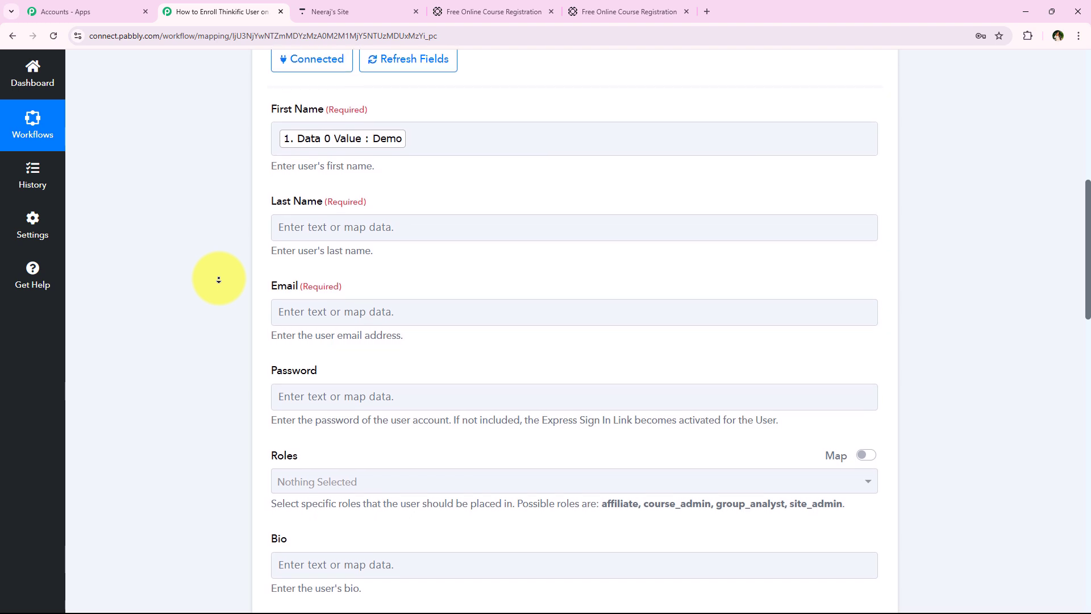
{"action": "left_click", "coordinate": [341, 285]}
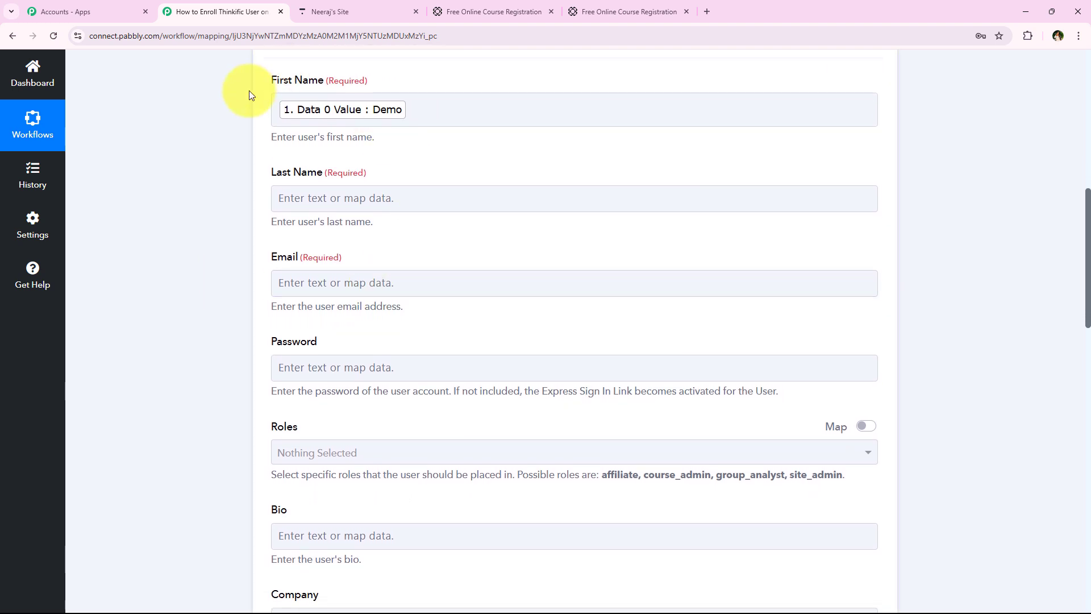
{"action": "left_click", "coordinate": [325, 257]}
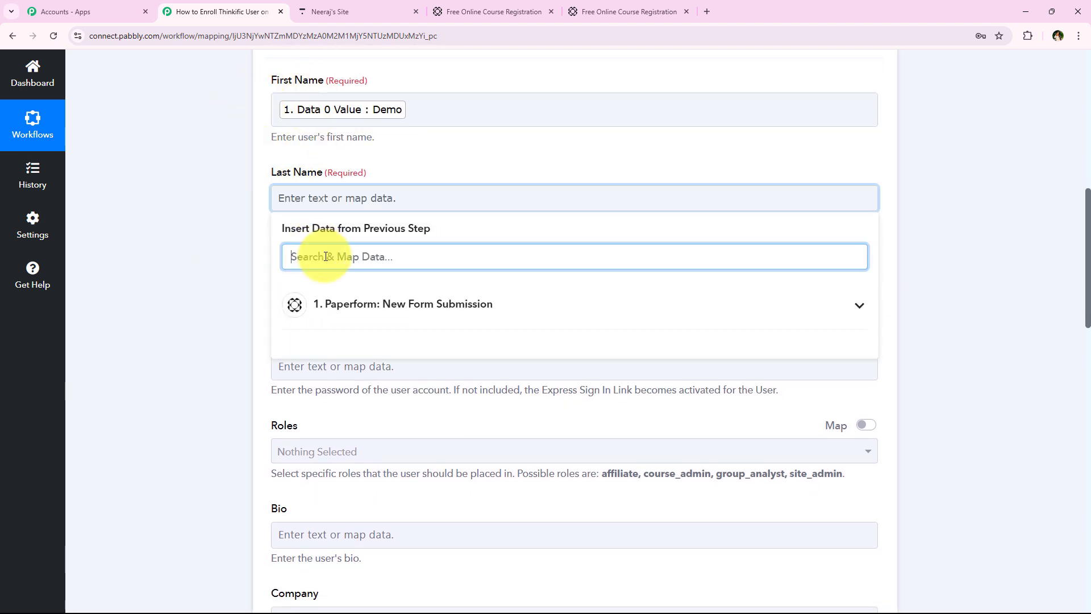
{"action": "type", "text": "st"}
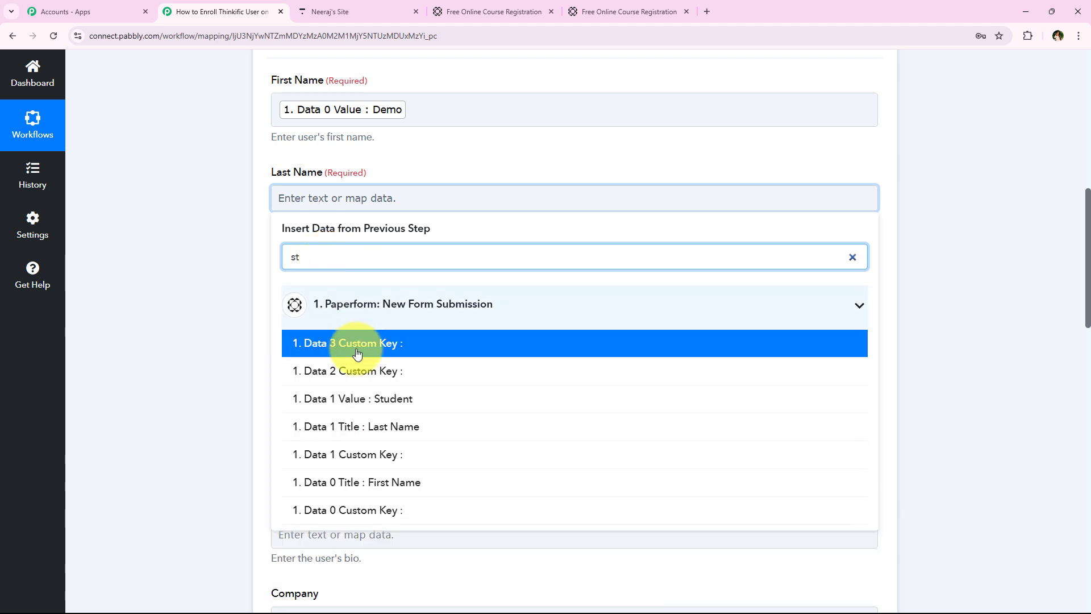
{"action": "left_click", "coordinate": [356, 399]}
{"action": "left_click", "coordinate": [237, 271]}
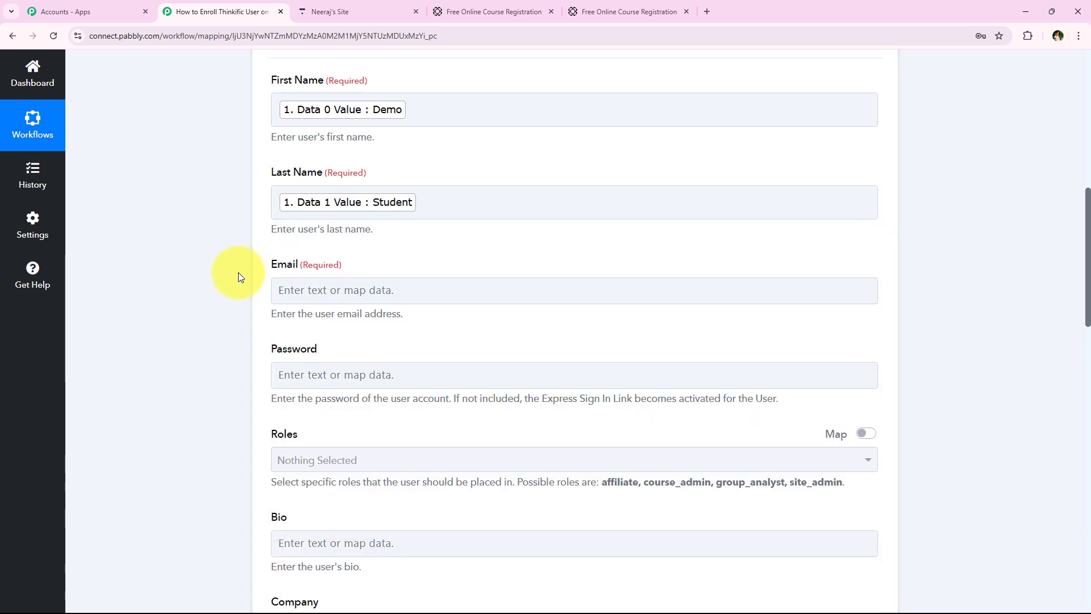
- Map the Email field to the Paperform submission's Data 2 Value
{"action": "left_click", "coordinate": [288, 286]}
{"action": "left_click", "coordinate": [297, 339]}
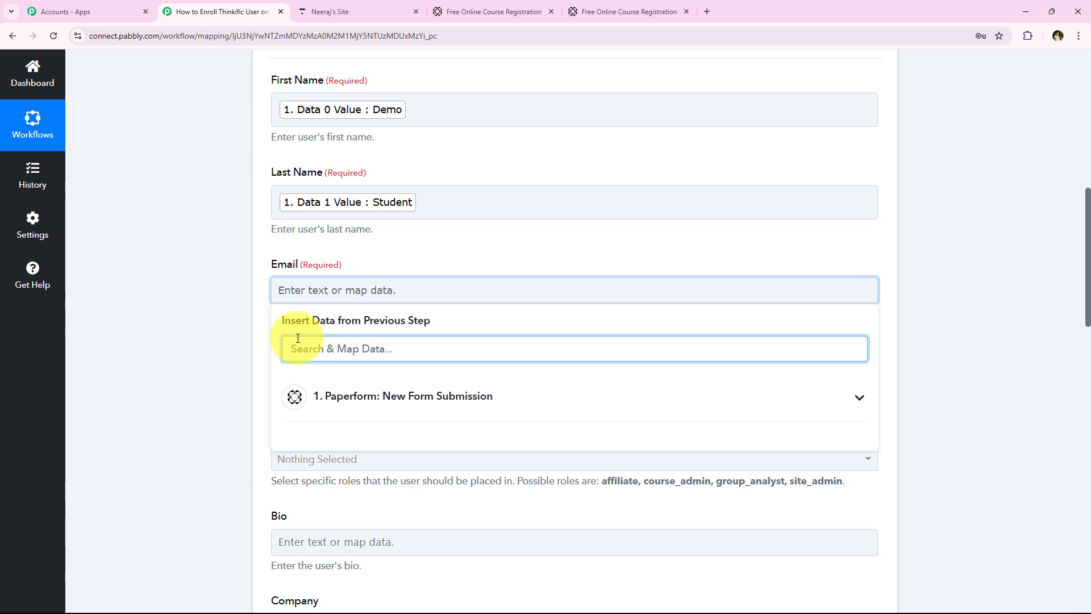
{"action": "type", "text": "@"}
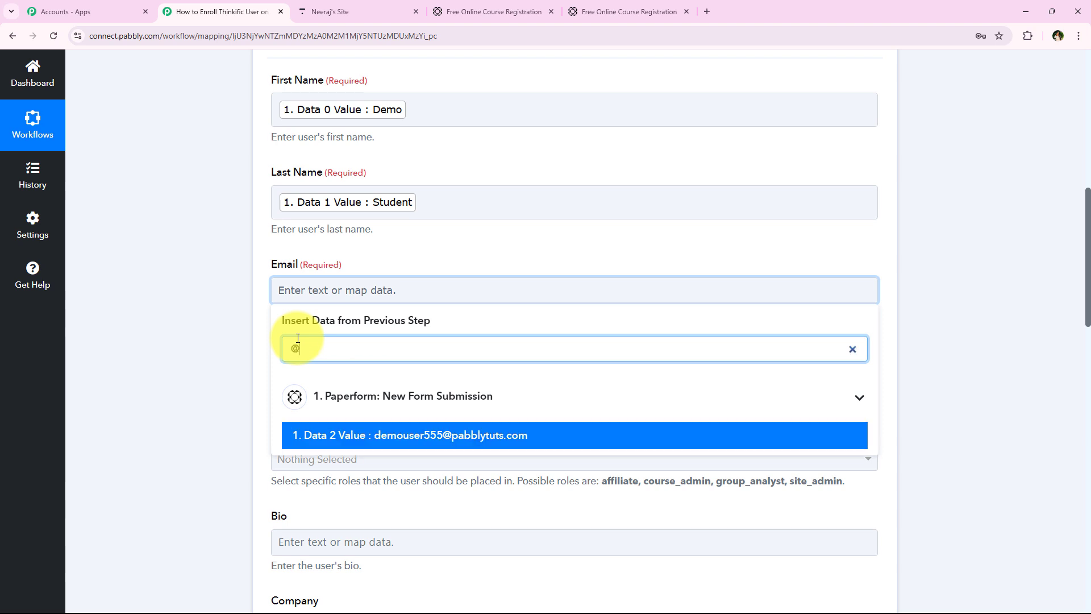
{"action": "left_click", "coordinate": [358, 436]}
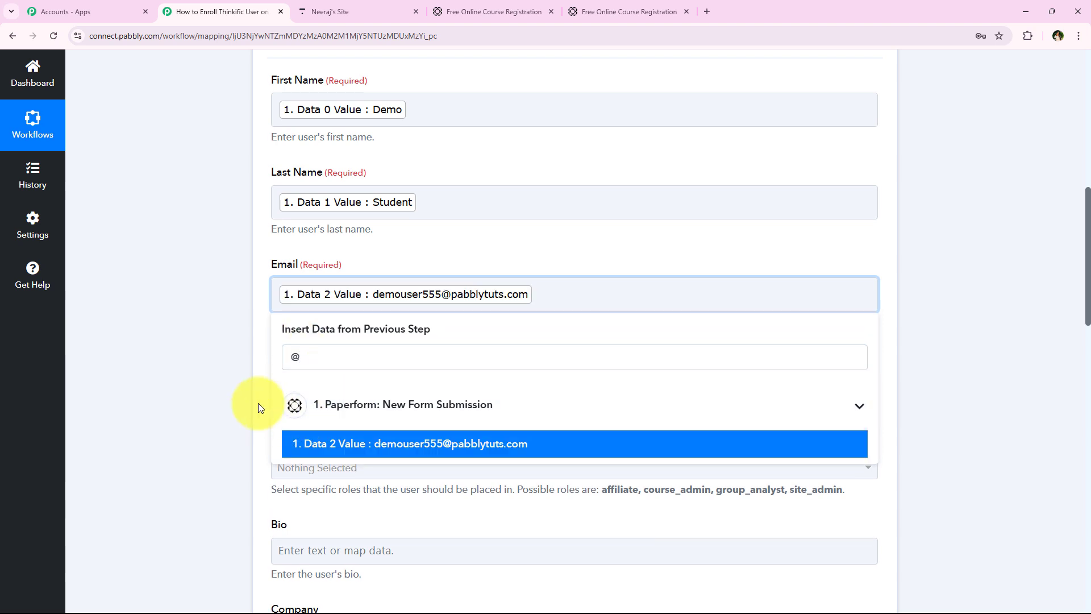
{"action": "left_click", "coordinate": [229, 355]}
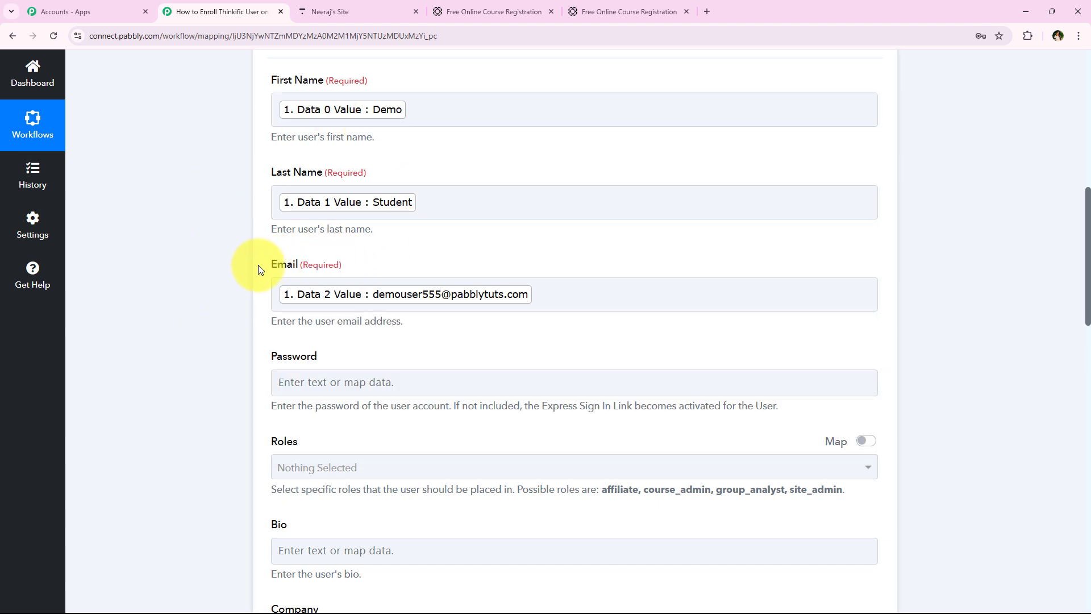
- Save the Thinkific Create User action, send its test request, and collapse the action once the response is reviewed
{"action": "scroll", "coordinate": [252, 307], "scroll_direction": "down", "scroll_amount": 3}
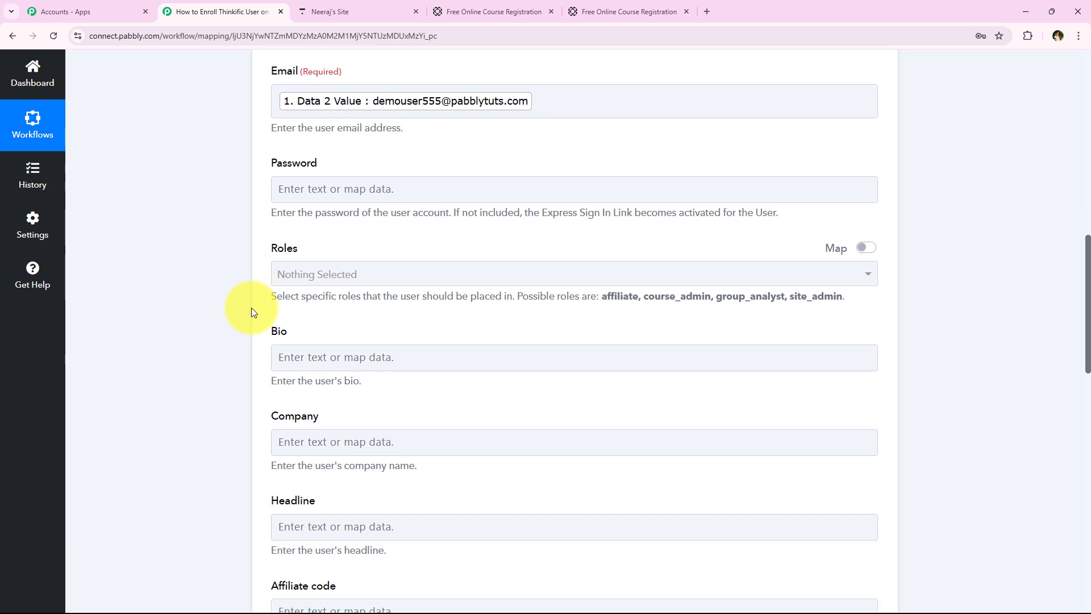
{"action": "middle_click", "coordinate": [243, 280]}
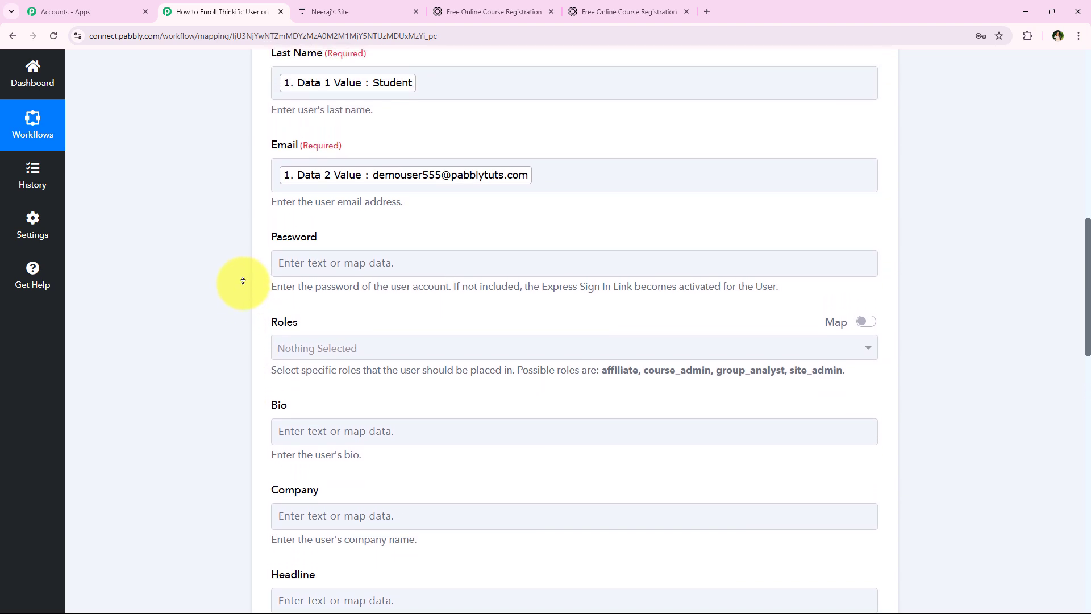
{"action": "middle_click", "coordinate": [243, 283]}
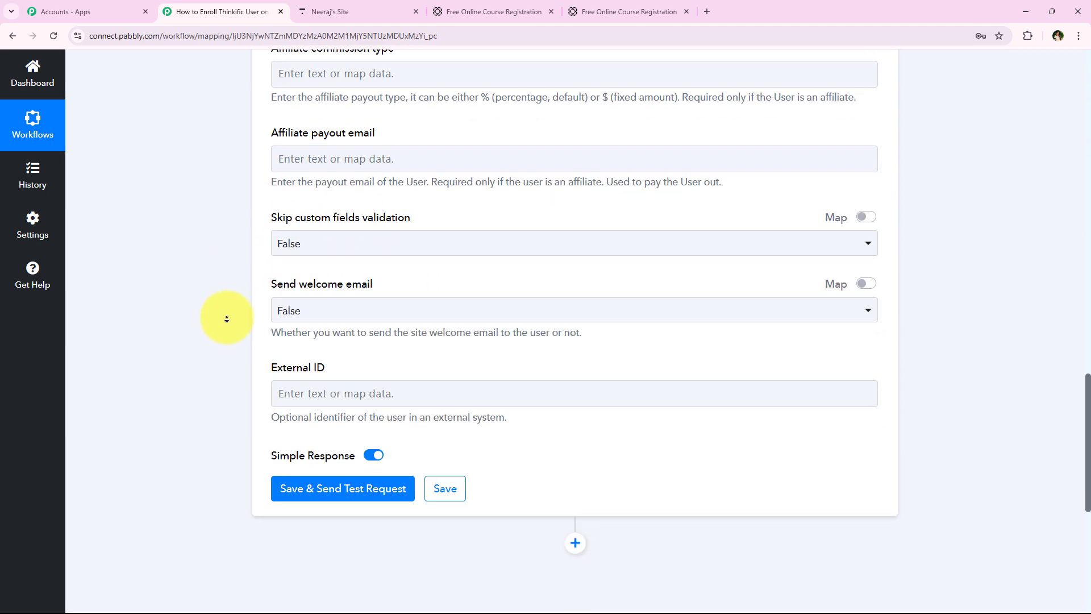
{"action": "middle_click", "coordinate": [274, 230]}
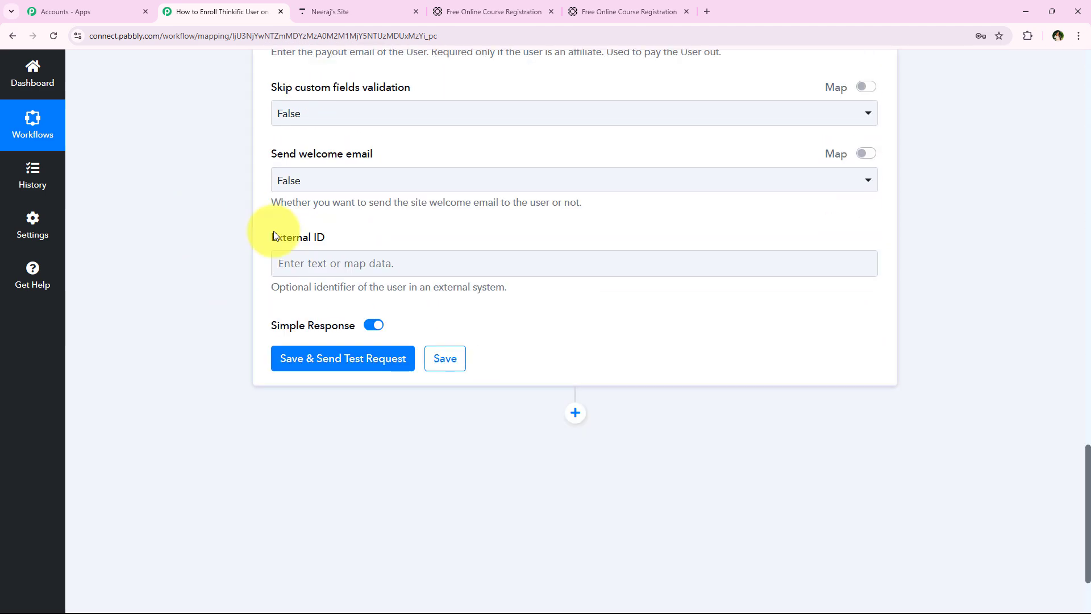
{"action": "left_click", "coordinate": [361, 358]}
{"action": "middle_click", "coordinate": [186, 160]}
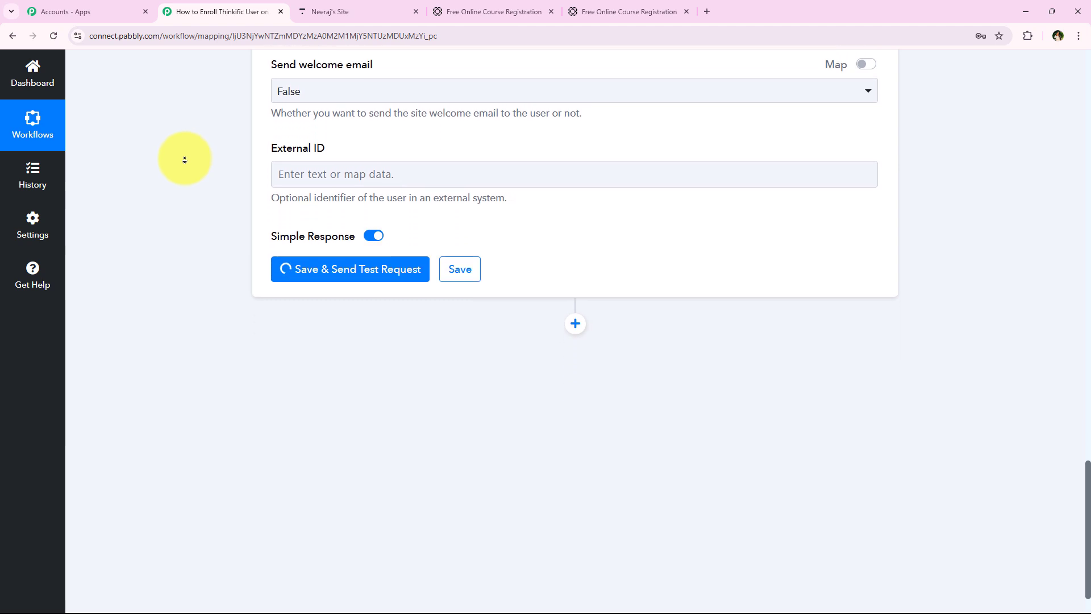
{"action": "middle_click", "coordinate": [302, 153]}
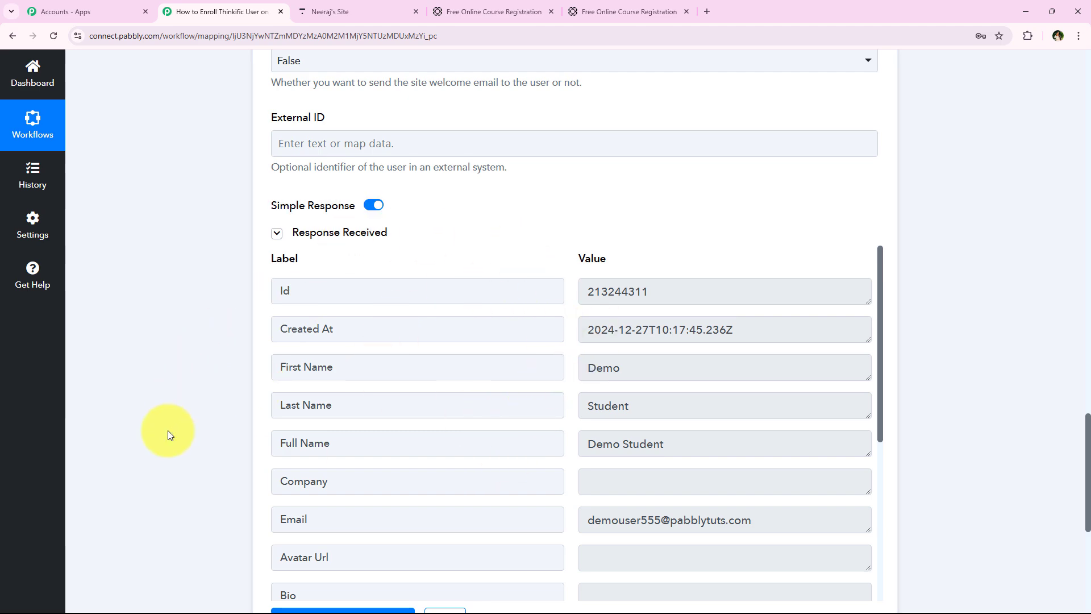
{"action": "middle_click", "coordinate": [168, 471]}
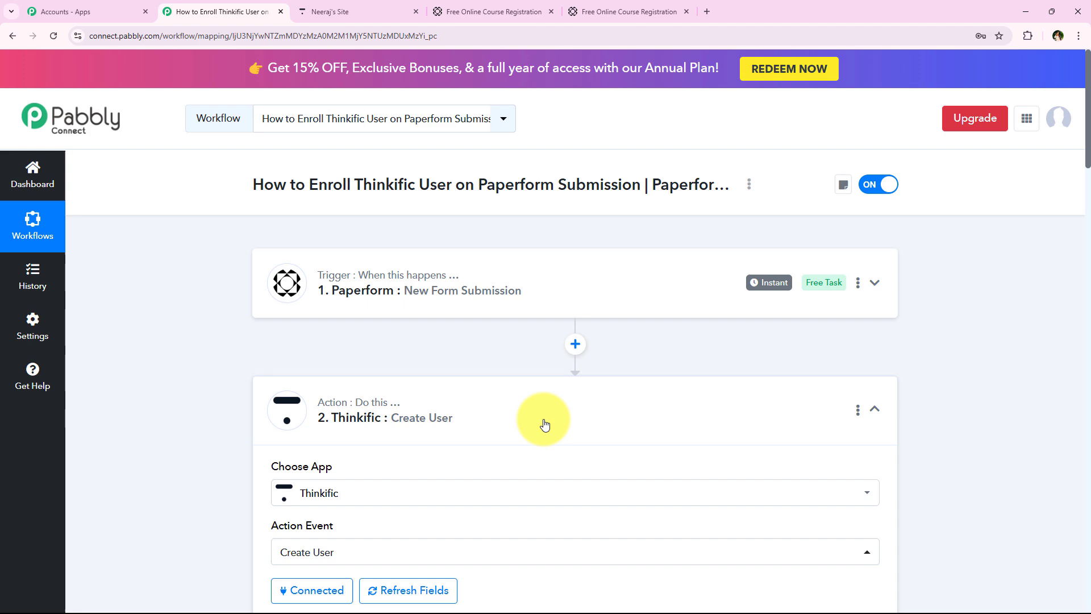
{"action": "left_click", "coordinate": [541, 422]}
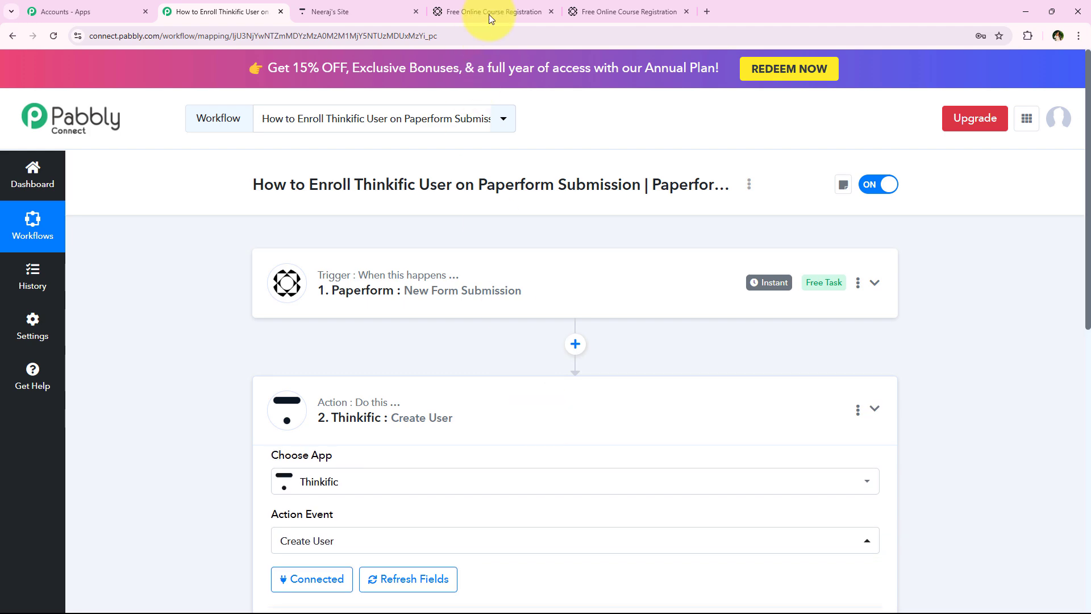
- Switch to Thinkific and check the All Users list for the newly created student
{"action": "left_click", "coordinate": [349, 4]}
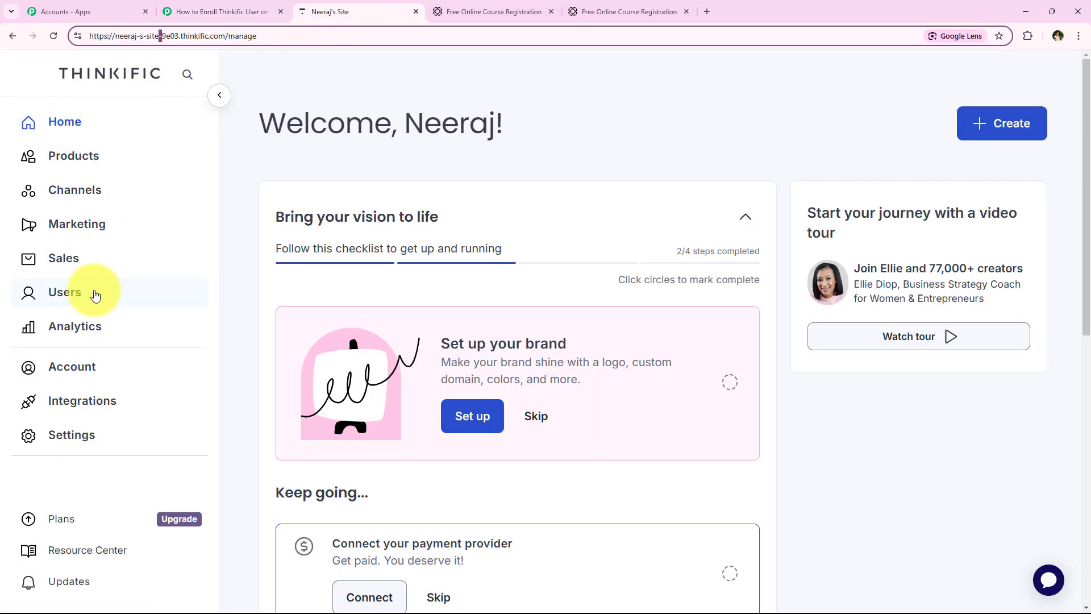
{"action": "left_click", "coordinate": [58, 301]}
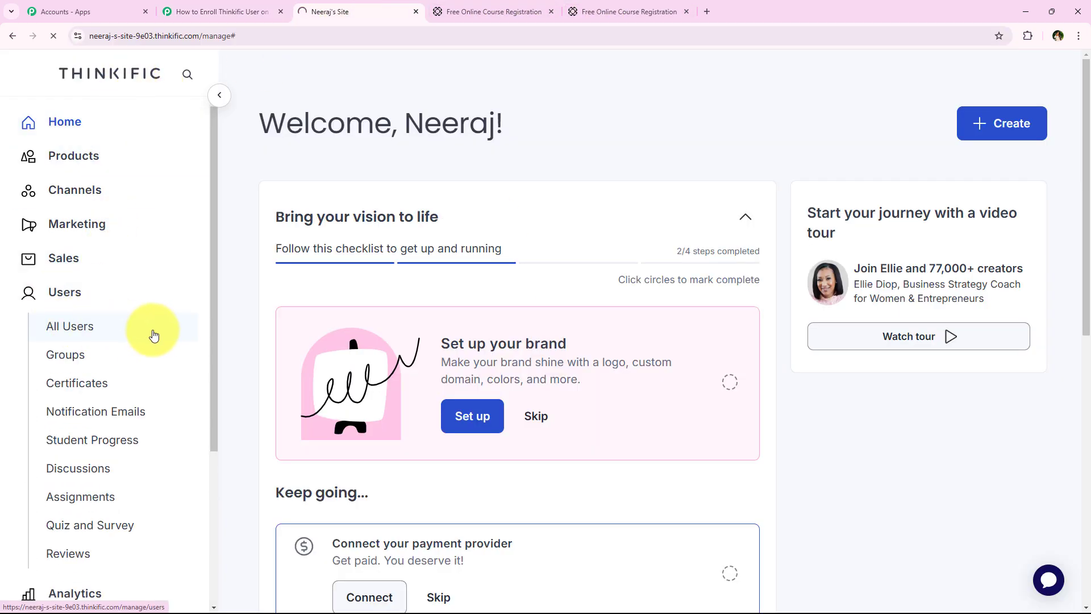
{"action": "left_click", "coordinate": [102, 334]}
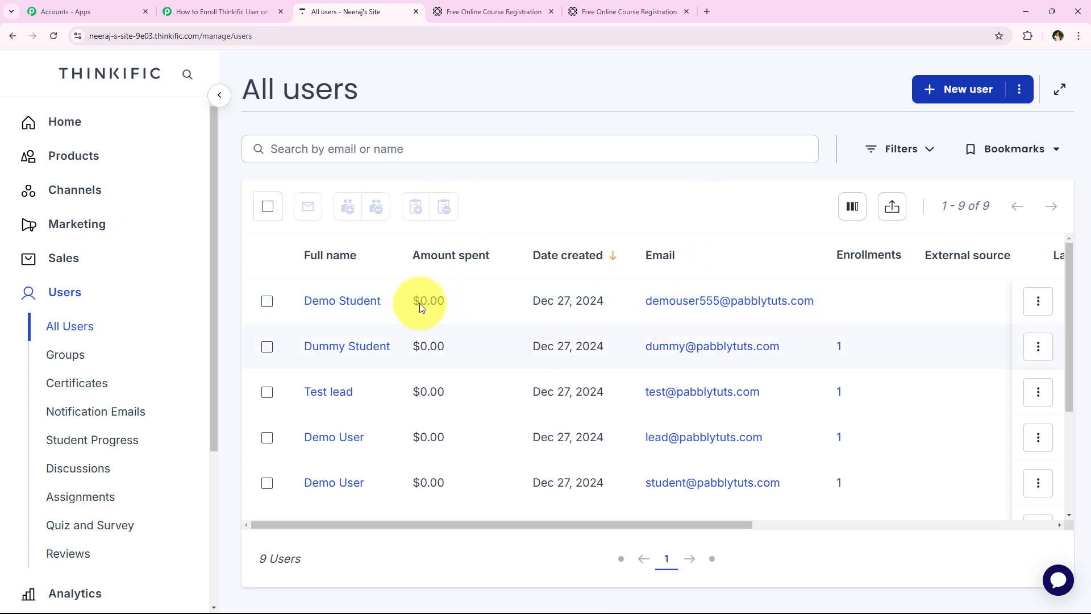
- Switch back to Pabbly Connect and add a Thinkific action with the Enroll User event after the Create User action
{"action": "left_click", "coordinate": [179, 5]}
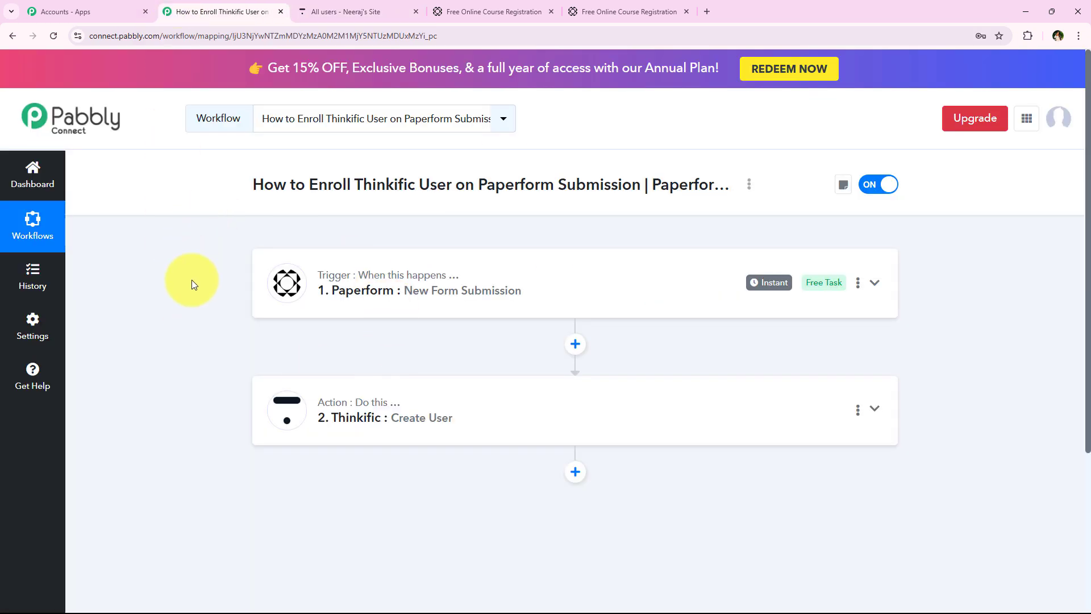
{"action": "scroll", "coordinate": [190, 304], "scroll_direction": "down", "scroll_amount": 1}
{"action": "scroll", "coordinate": [462, 407], "scroll_direction": "up", "scroll_amount": 1}
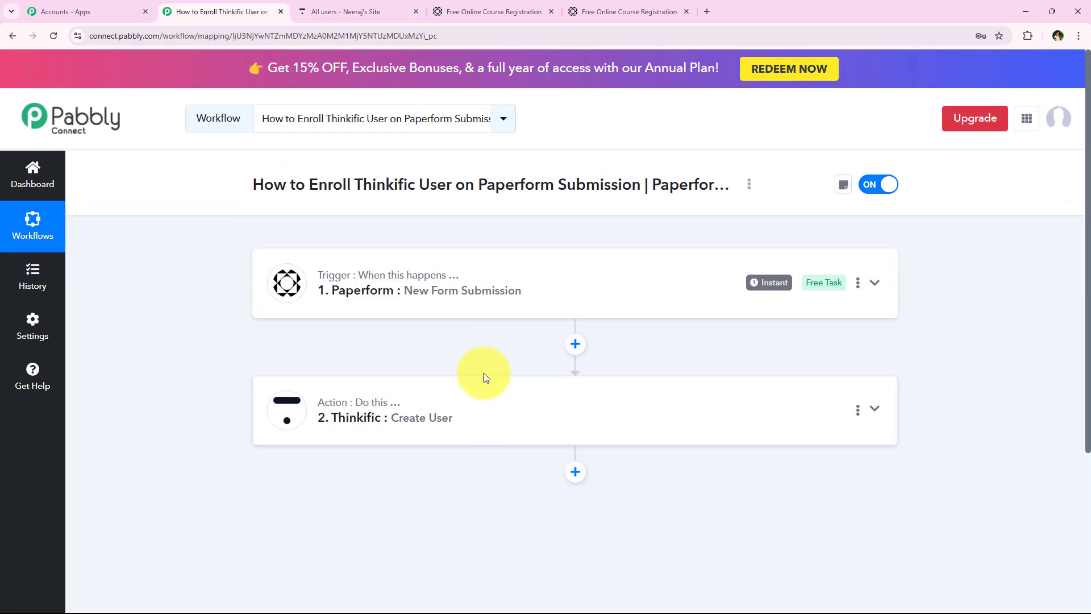
{"action": "left_click", "coordinate": [575, 474]}
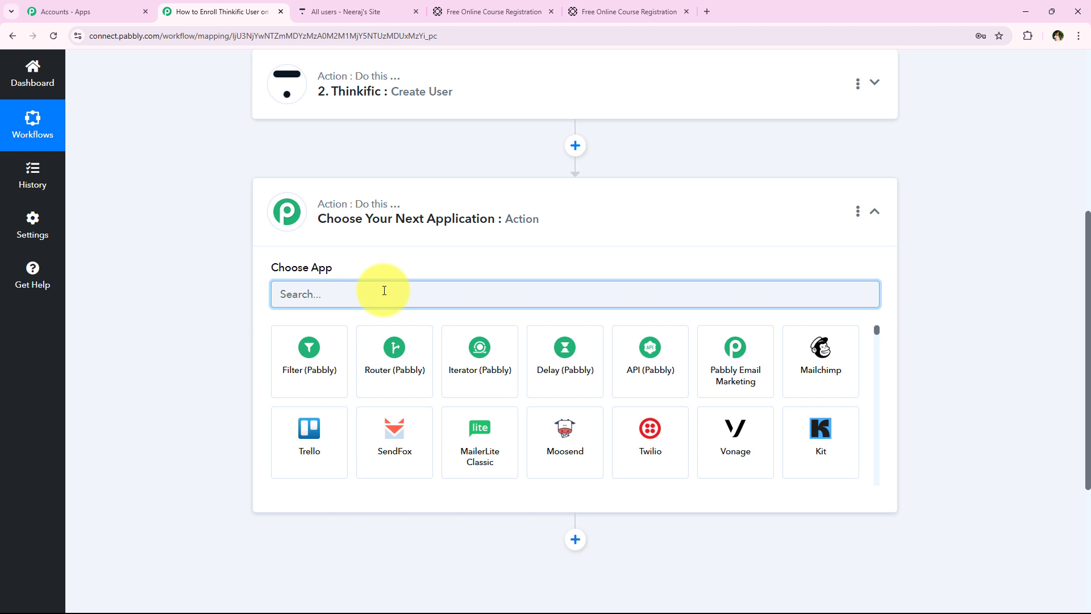
{"action": "type", "text": "Think"}
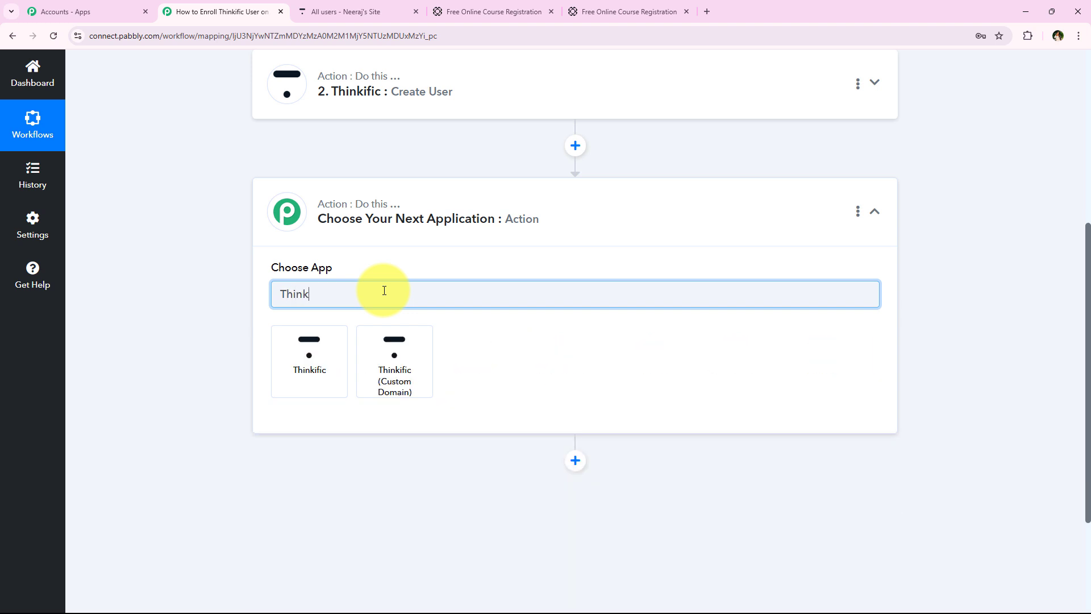
{"action": "left_click", "coordinate": [303, 382]}
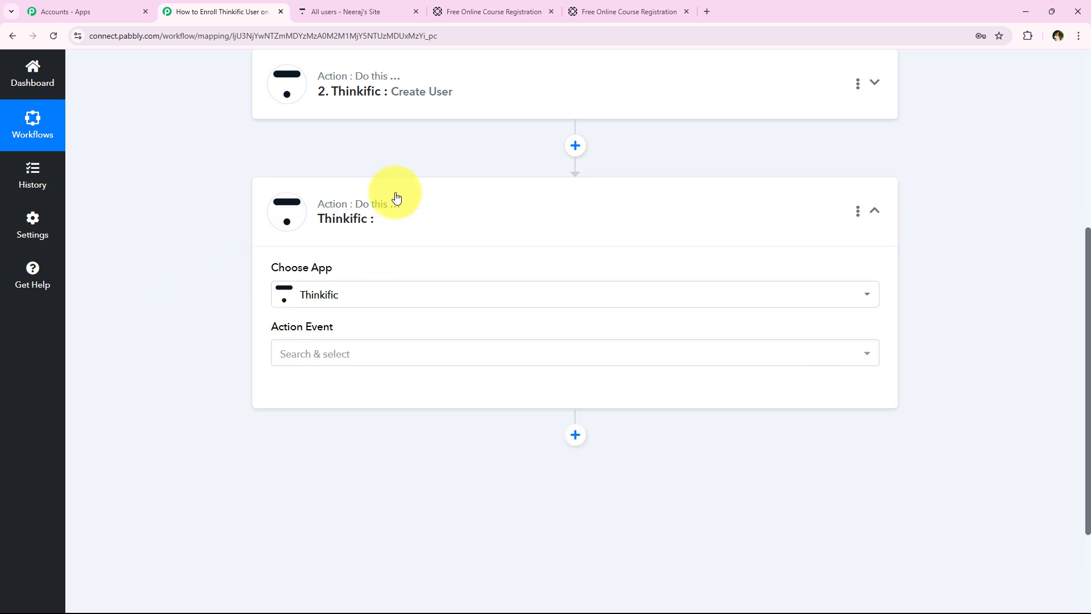
{"action": "left_click", "coordinate": [358, 357]}
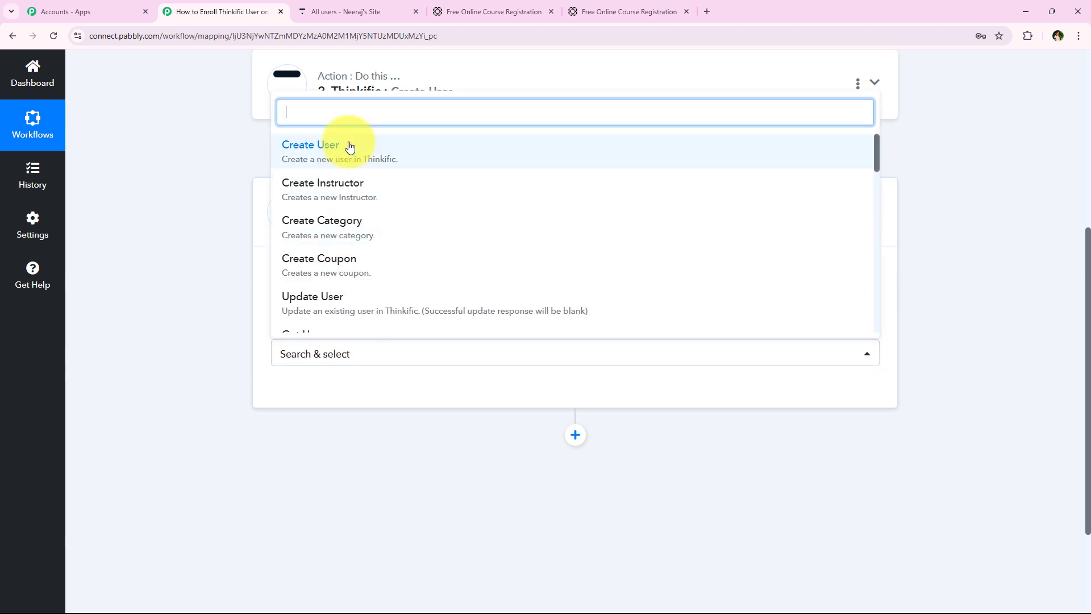
{"action": "type", "text": "er"}
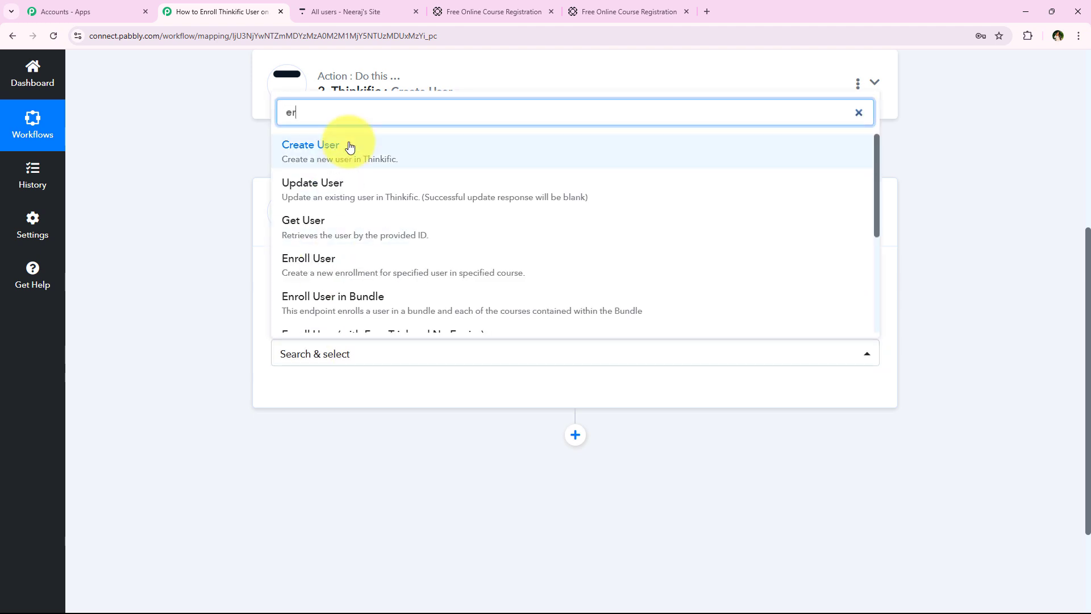
{"action": "left_click", "coordinate": [547, 265]}
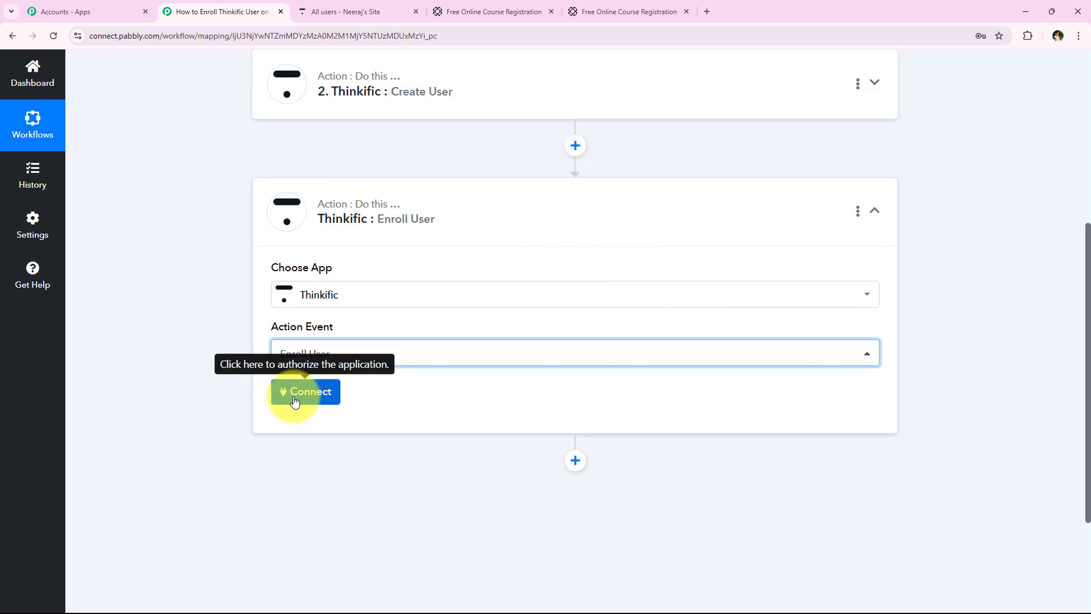
- Connect the Enroll User action through the existing Thinkific #3 connection and set its course to Programming in Python
{"action": "left_click", "coordinate": [277, 398]}
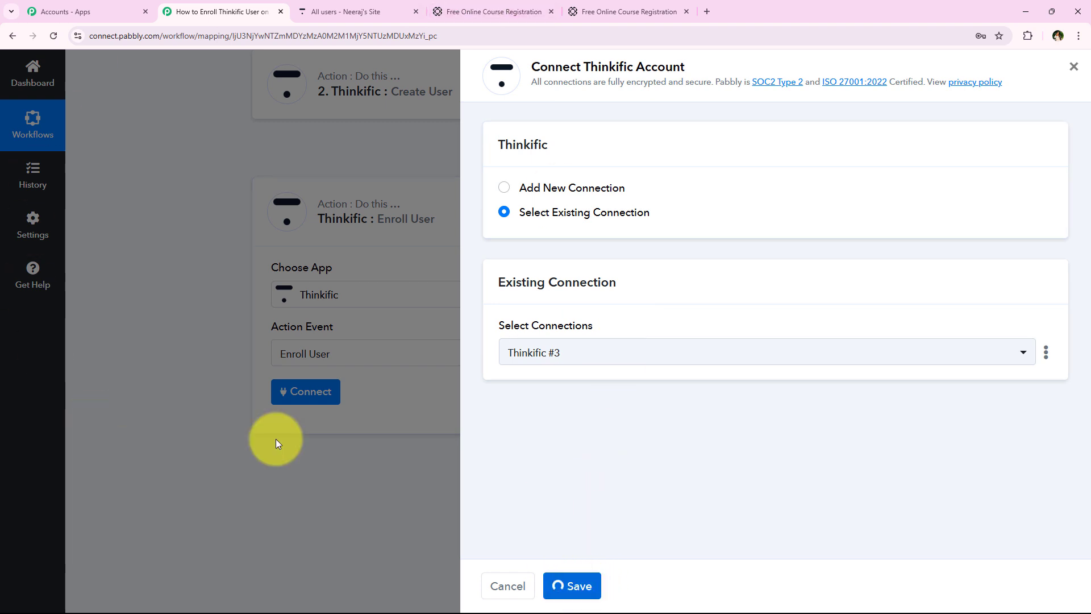
{"action": "scroll", "coordinate": [220, 265], "scroll_direction": "down", "scroll_amount": 3}
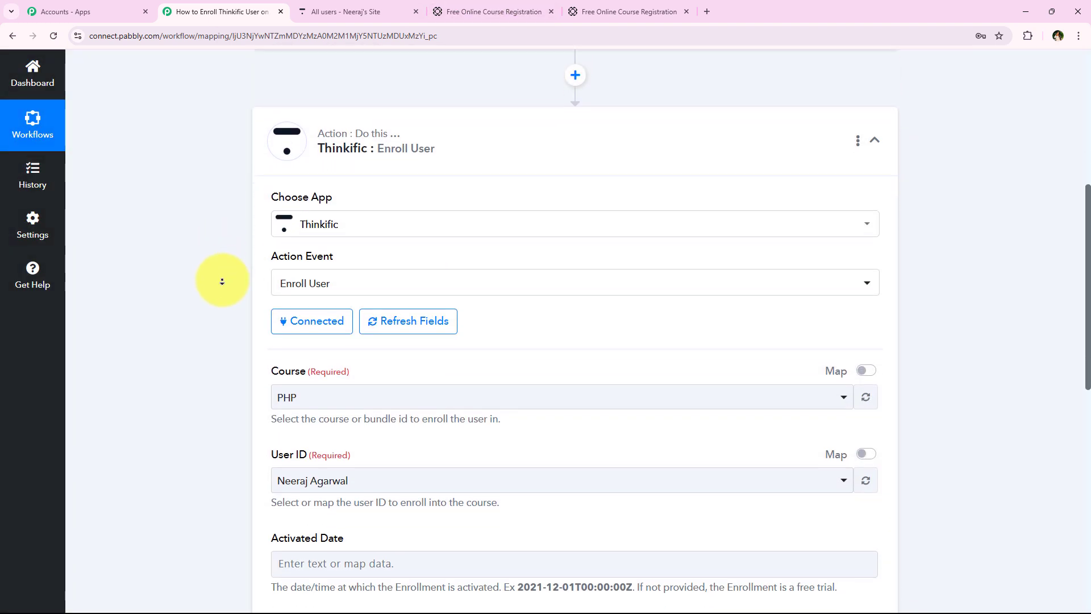
{"action": "scroll", "coordinate": [222, 283], "scroll_direction": "down", "scroll_amount": 1}
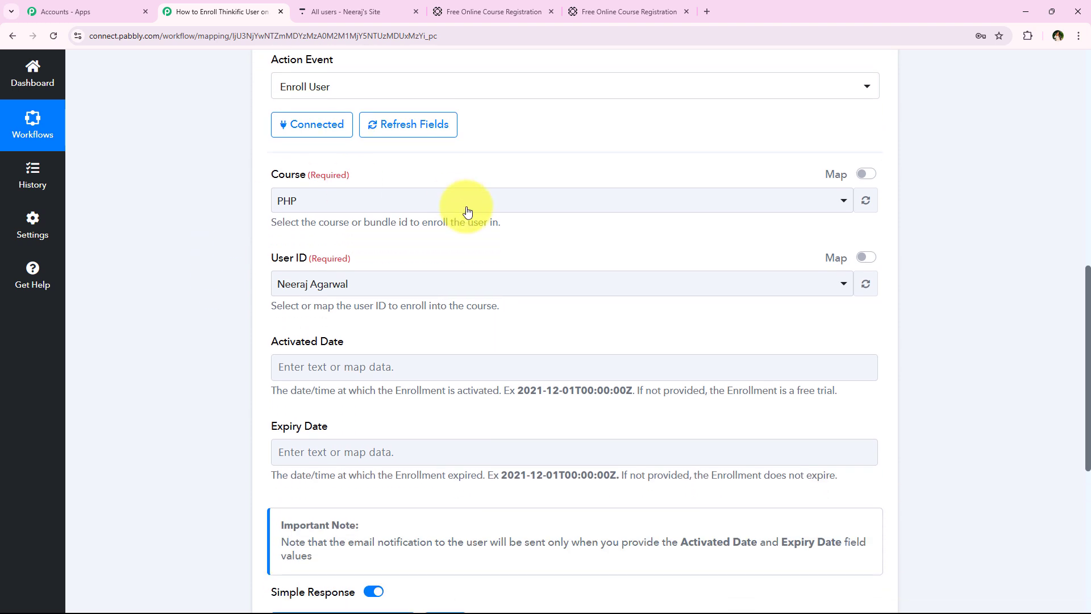
{"action": "left_click", "coordinate": [466, 205]}
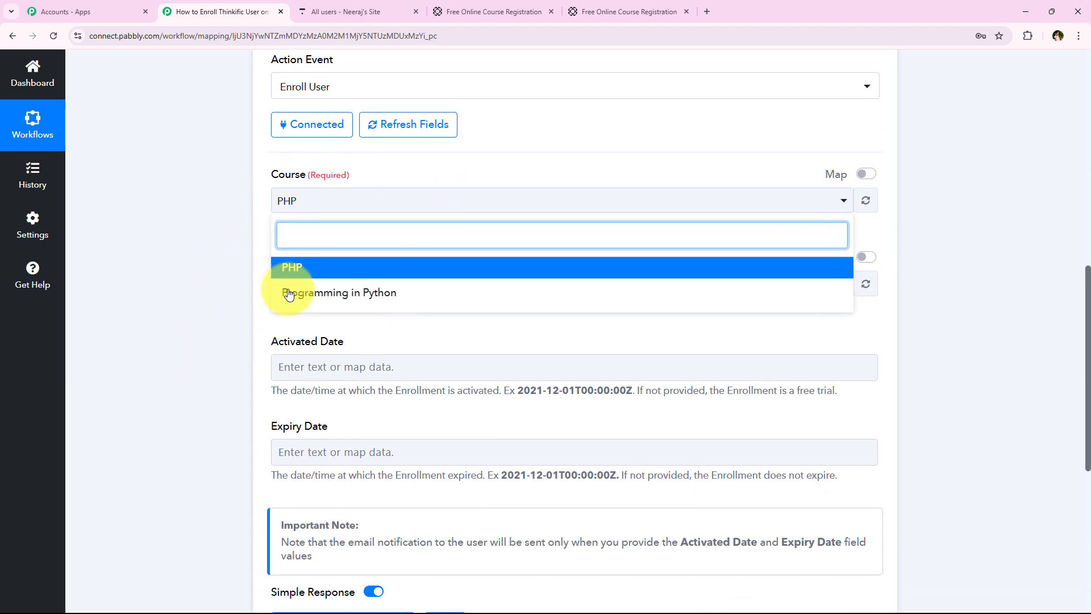
{"action": "left_click", "coordinate": [403, 296]}
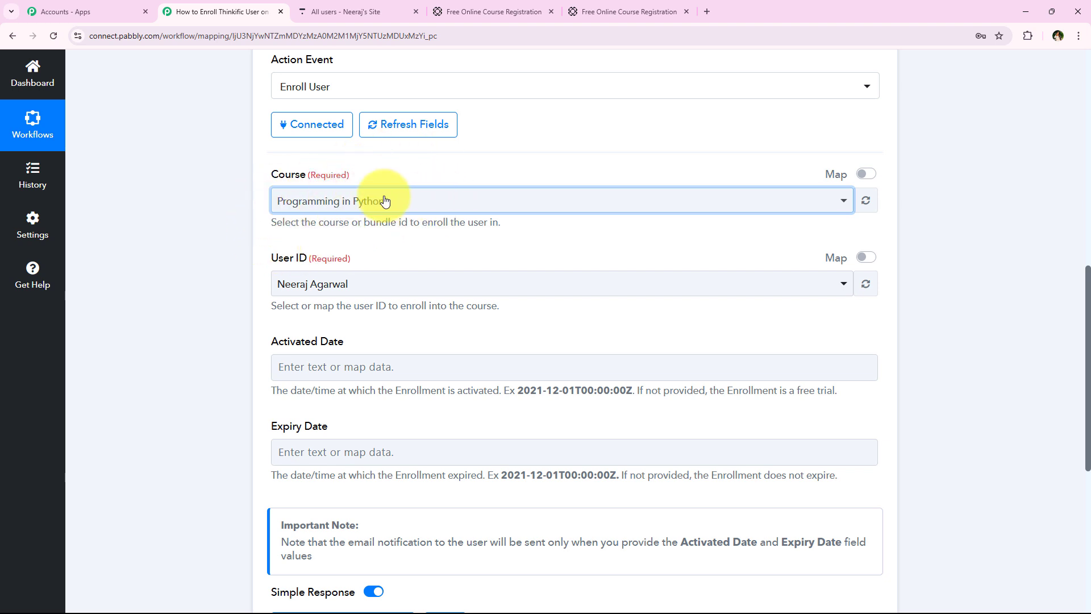
- Enable mapping for the User ID field and map it to the Id from the Thinkific Create User response
{"action": "left_click", "coordinate": [375, 283]}
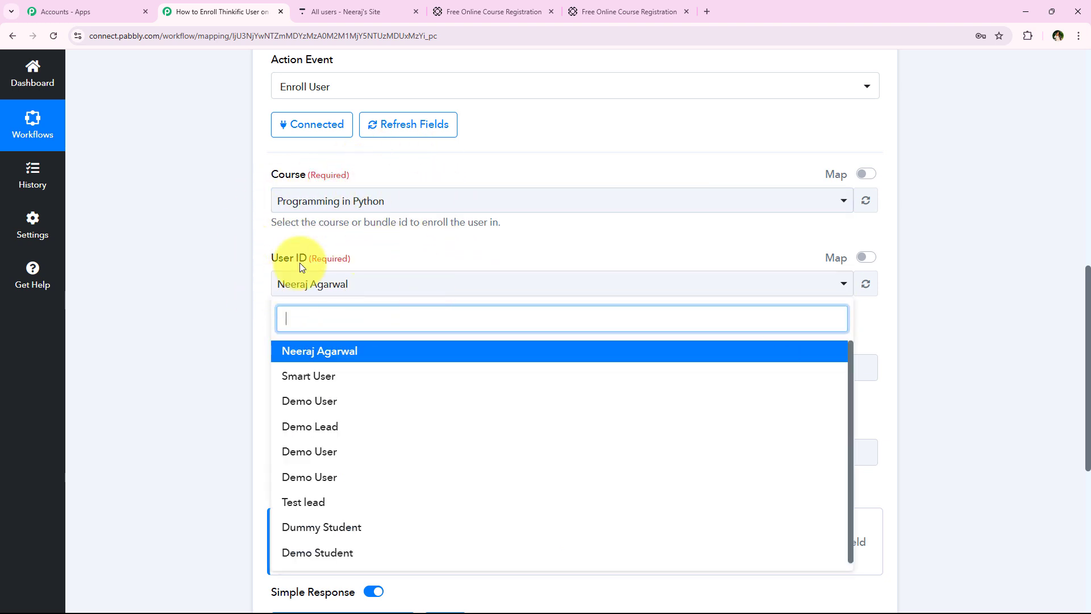
{"action": "left_click", "coordinate": [423, 241]}
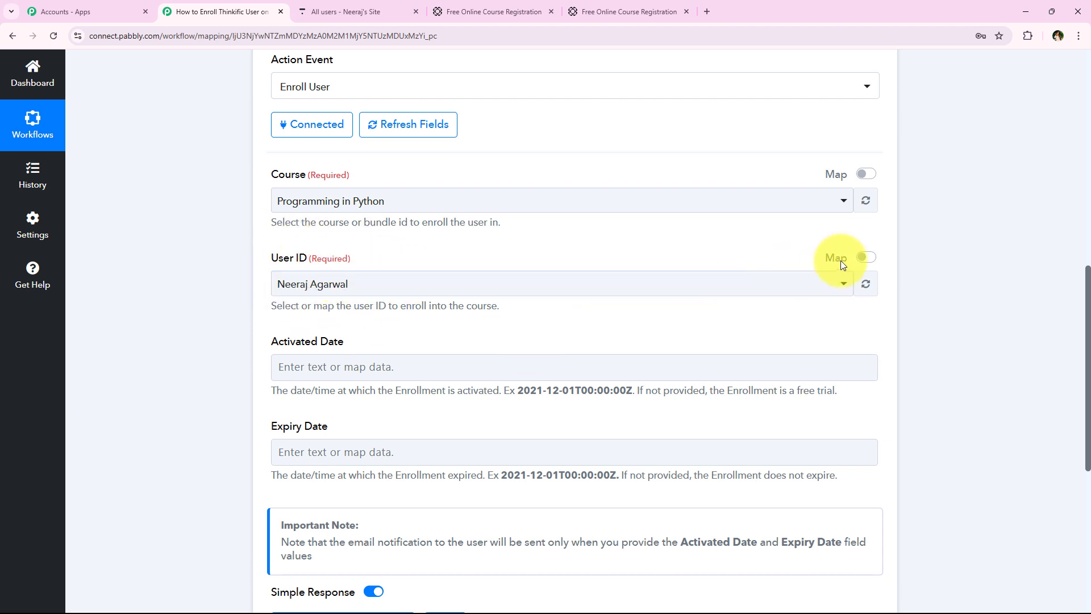
{"action": "left_click", "coordinate": [866, 259]}
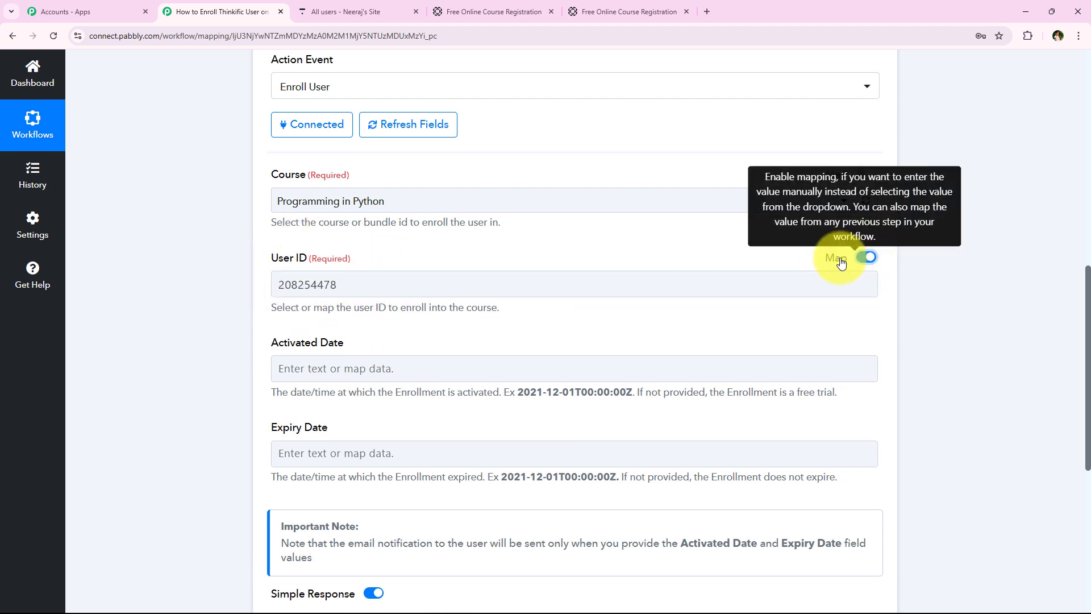
{"action": "left_click", "coordinate": [353, 281]}
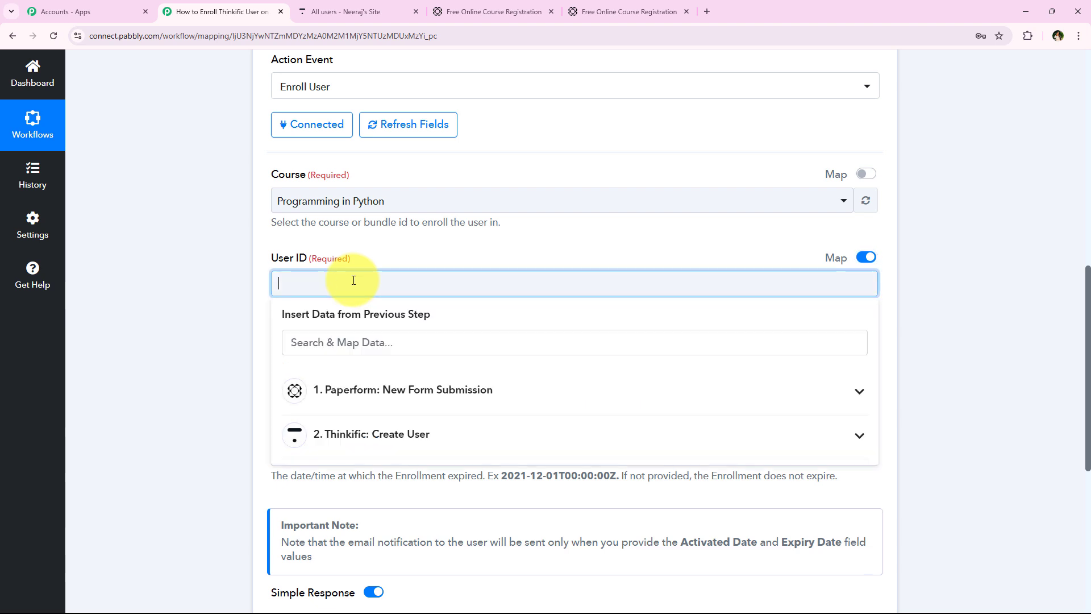
{"action": "left_click", "coordinate": [180, 331]}
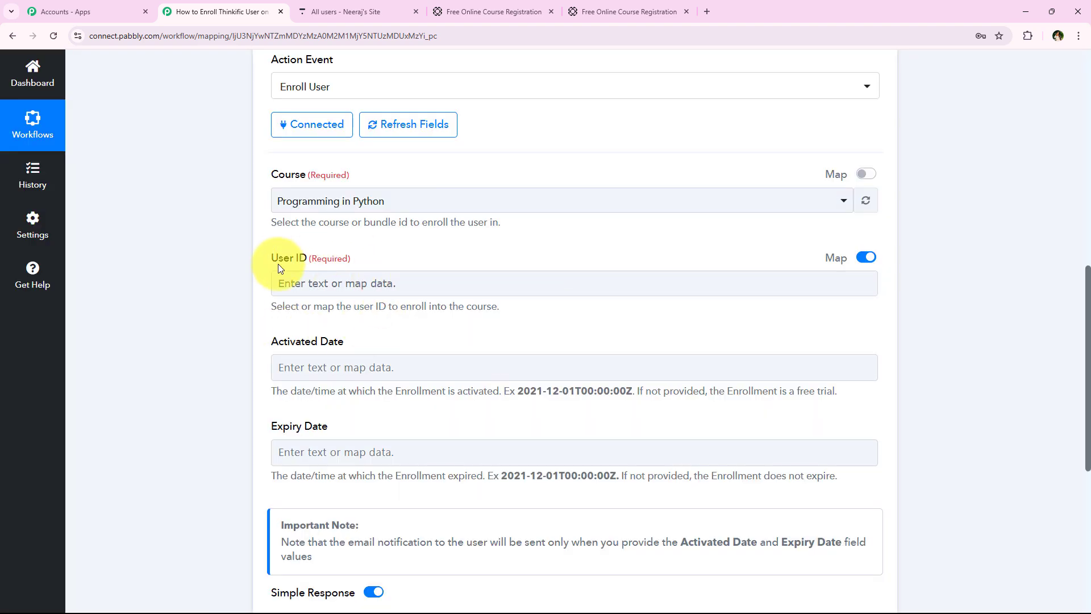
{"action": "left_click", "coordinate": [280, 277]}
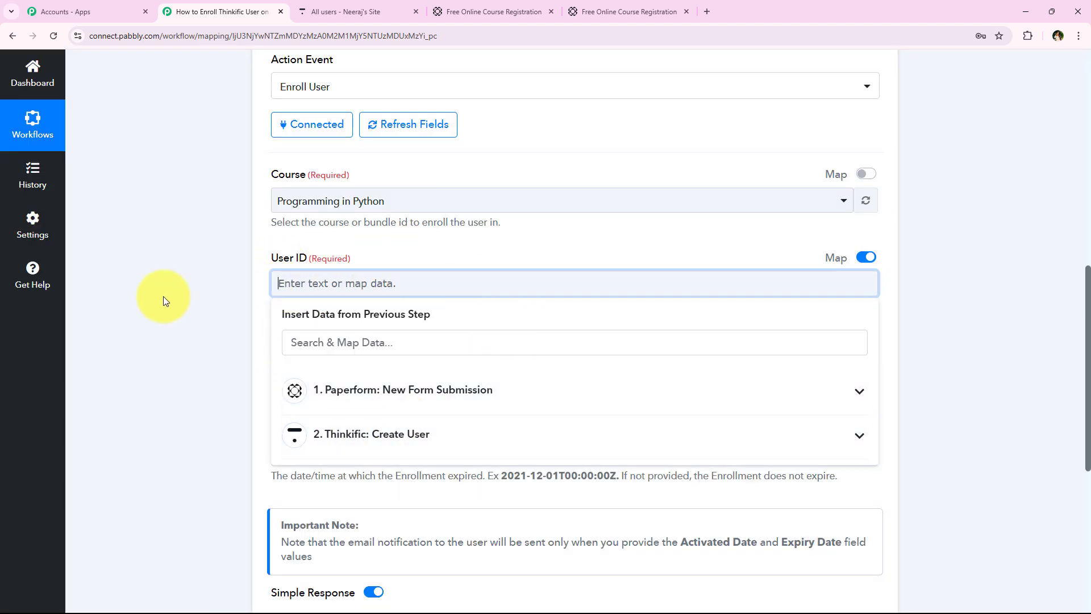
{"action": "left_click", "coordinate": [170, 314]}
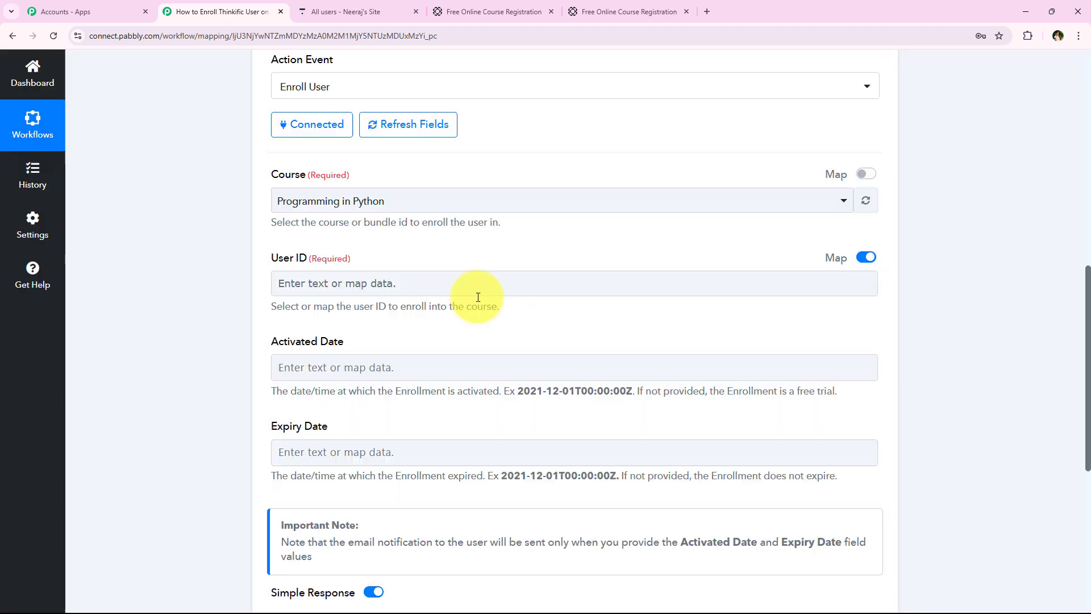
{"action": "left_click", "coordinate": [338, 282]}
{"action": "left_click", "coordinate": [433, 436]}
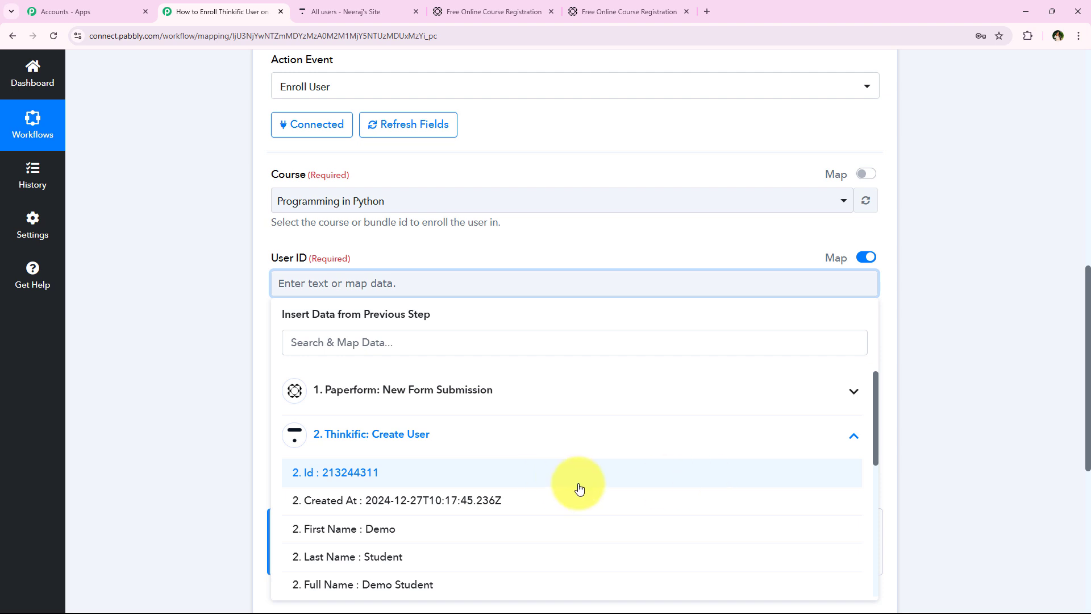
{"action": "left_click", "coordinate": [355, 477]}
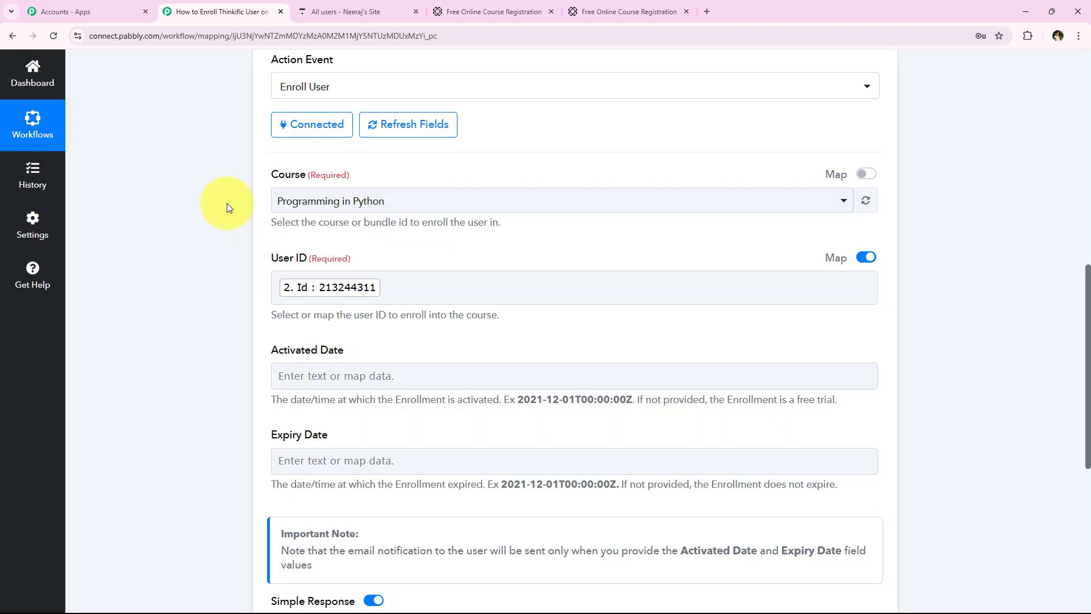
{"action": "scroll", "coordinate": [210, 210], "scroll_direction": "down", "scroll_amount": 1}
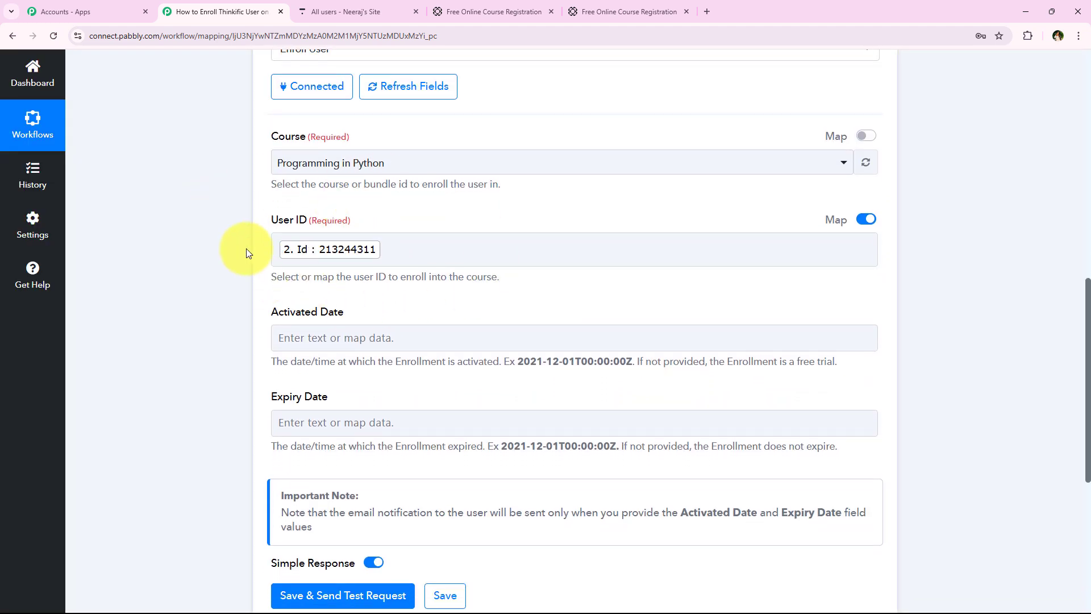
{"action": "scroll", "coordinate": [178, 232], "scroll_direction": "up", "scroll_amount": 1}
{"action": "scroll", "coordinate": [176, 256], "scroll_direction": "down", "scroll_amount": 2}
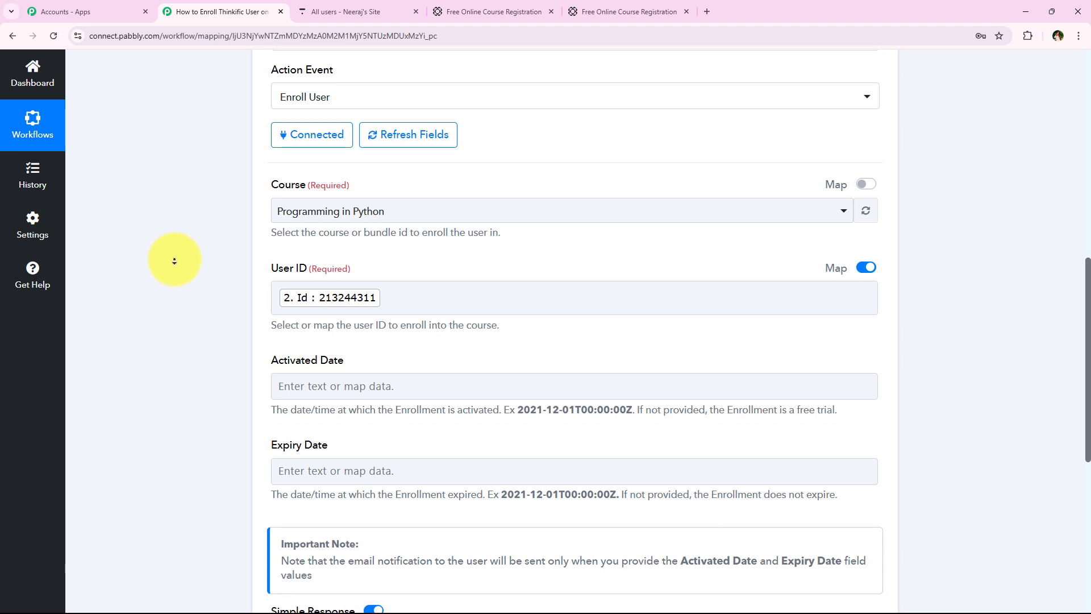
- Save the Enroll User action with the activated and expiry dates left blank, send its test request, and review the response
{"action": "scroll", "coordinate": [176, 262], "scroll_direction": "down", "scroll_amount": 3}
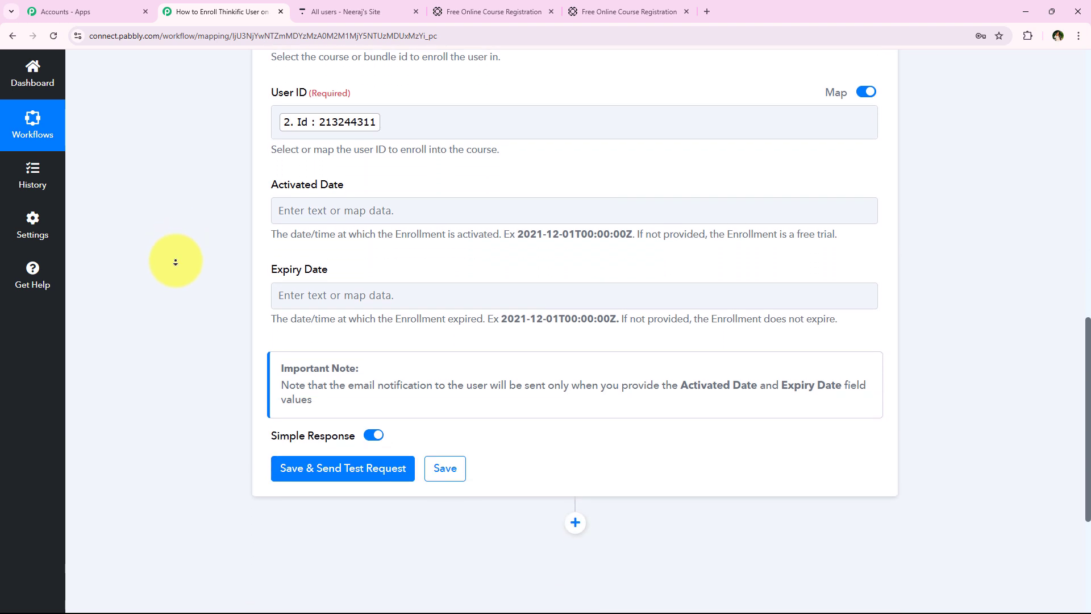
{"action": "left_click", "coordinate": [339, 438]}
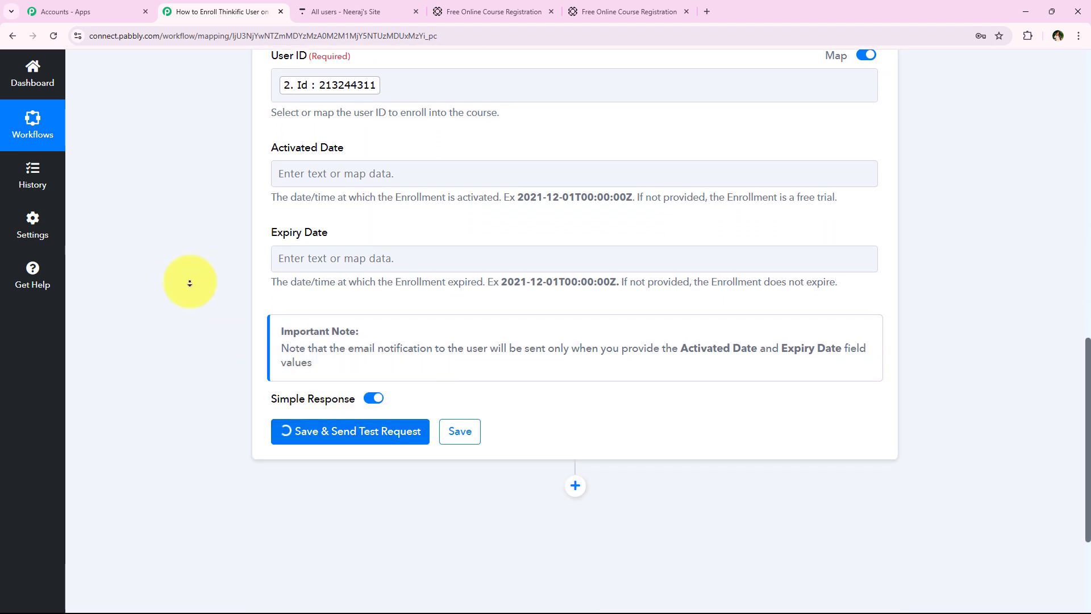
{"action": "scroll", "coordinate": [193, 305], "scroll_direction": "down", "scroll_amount": 4}
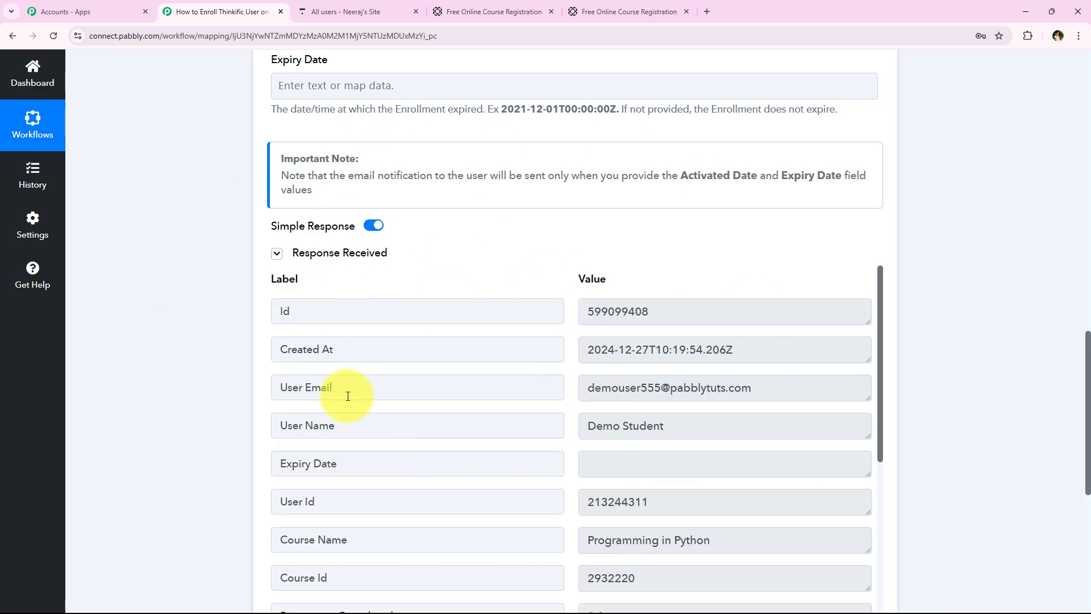
{"action": "scroll", "coordinate": [192, 481], "scroll_direction": "up", "scroll_amount": 15}
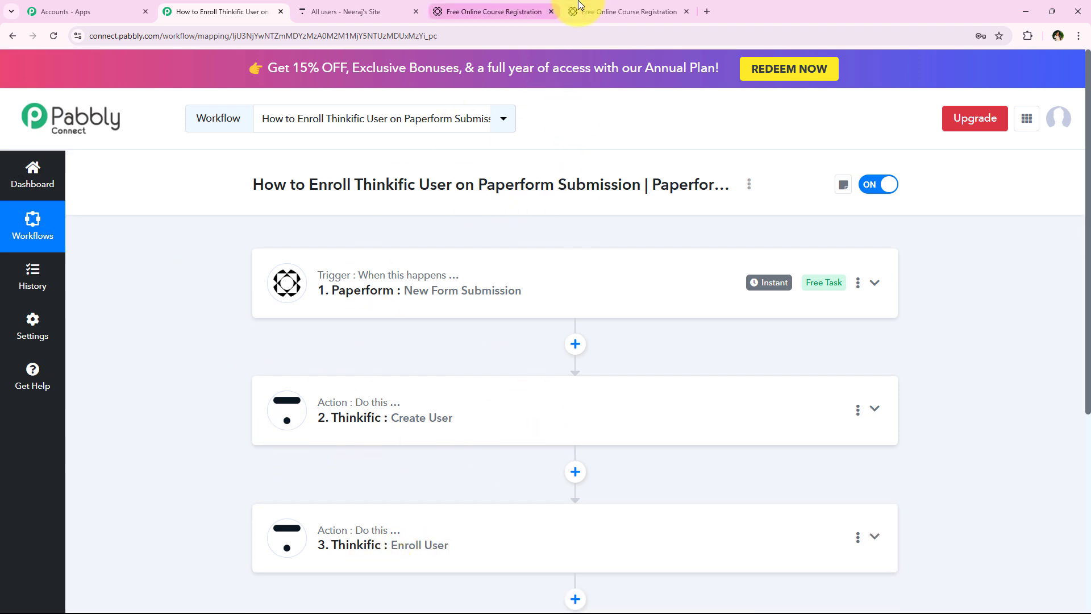
- Switch to Thinkific, reload the All Users list, and check the newly created student's enrollments for the Programming in Python course
{"action": "left_click", "coordinate": [367, 11]}
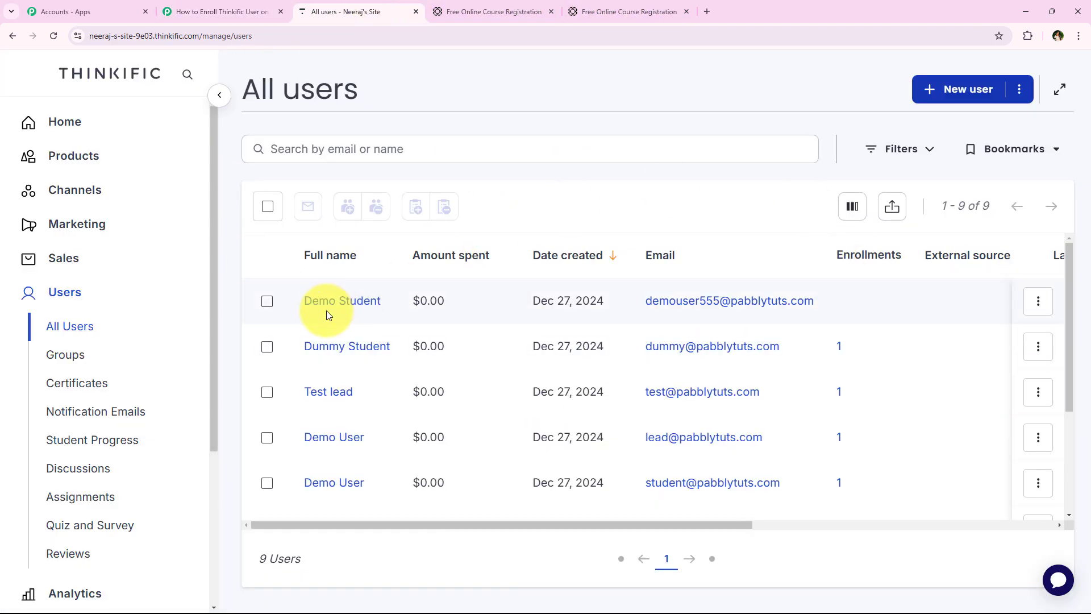
{"action": "left_click", "coordinate": [53, 36]}
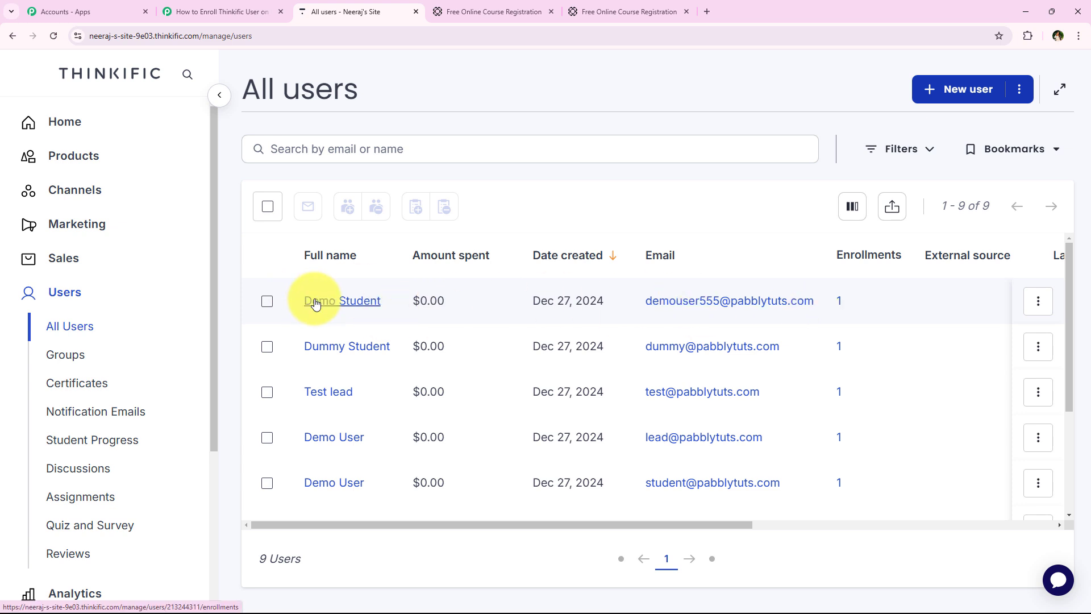
{"action": "left_click", "coordinate": [334, 291]}
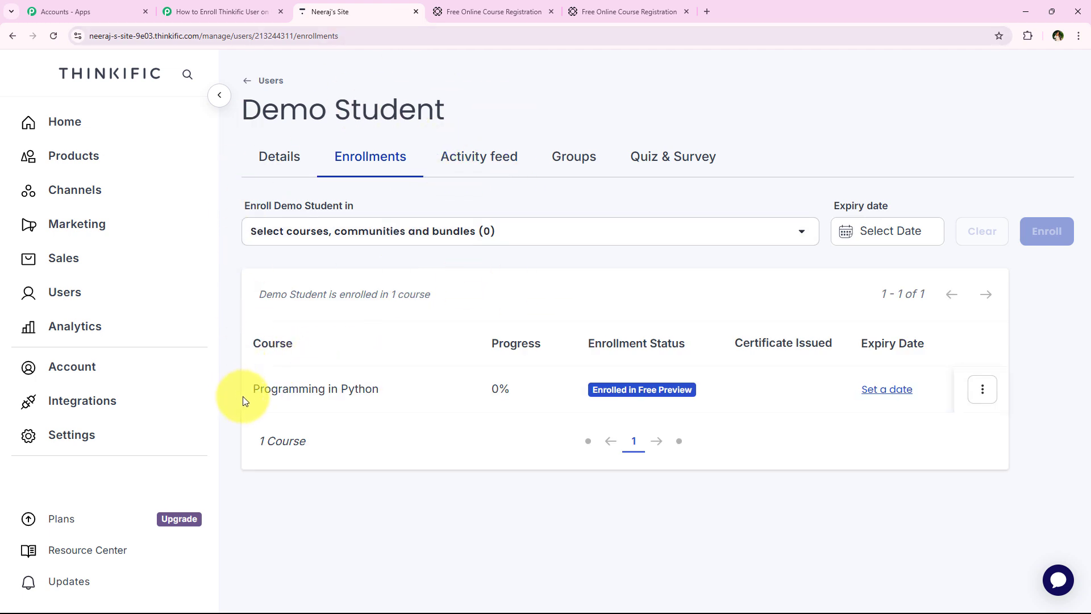
{"action": "left_click_drag", "start_coordinate": [243, 397], "coordinate": [394, 393]}
{"action": "left_click", "coordinate": [479, 511]}
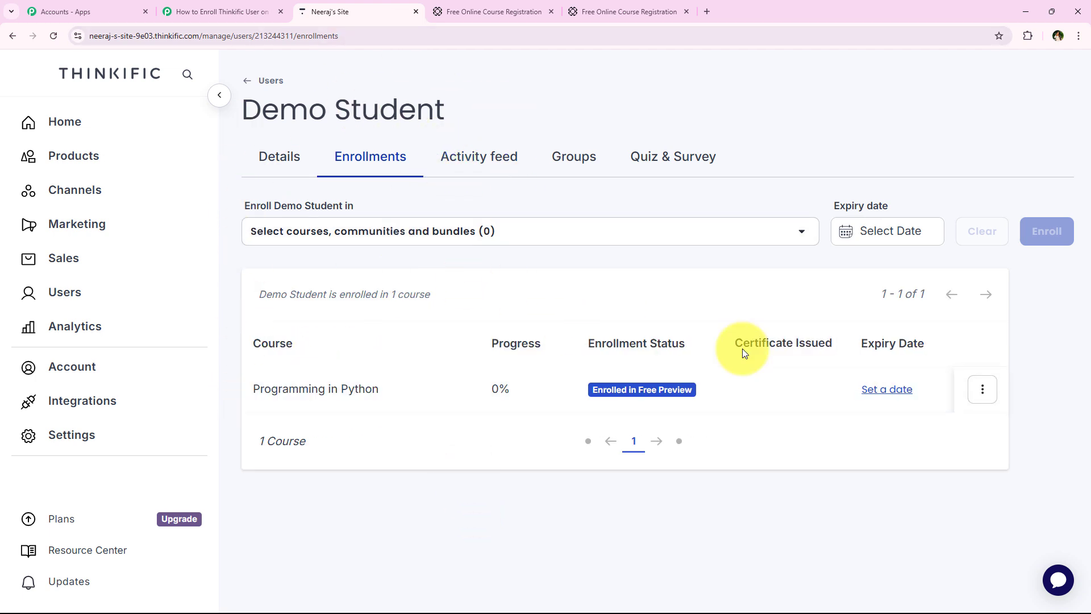
- Switch back to Pabbly Connect and look over the workflow's Paperform trigger and two Thinkific actions
{"action": "left_click", "coordinate": [198, 5]}
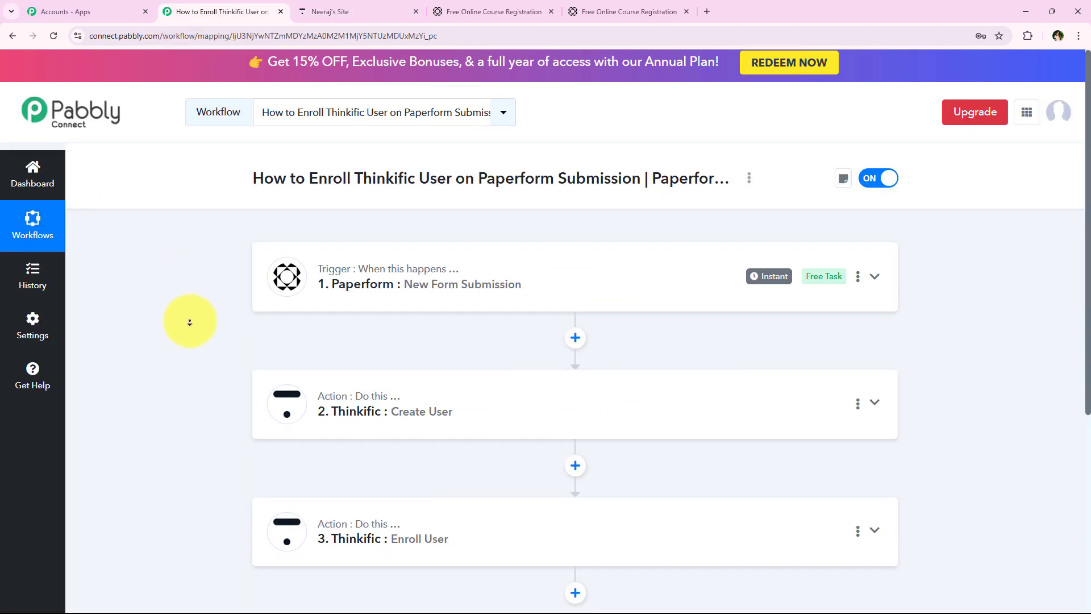
{"action": "scroll", "coordinate": [190, 322], "scroll_direction": "down", "scroll_amount": 1}
{"action": "scroll", "coordinate": [200, 271], "scroll_direction": "up", "scroll_amount": 2}
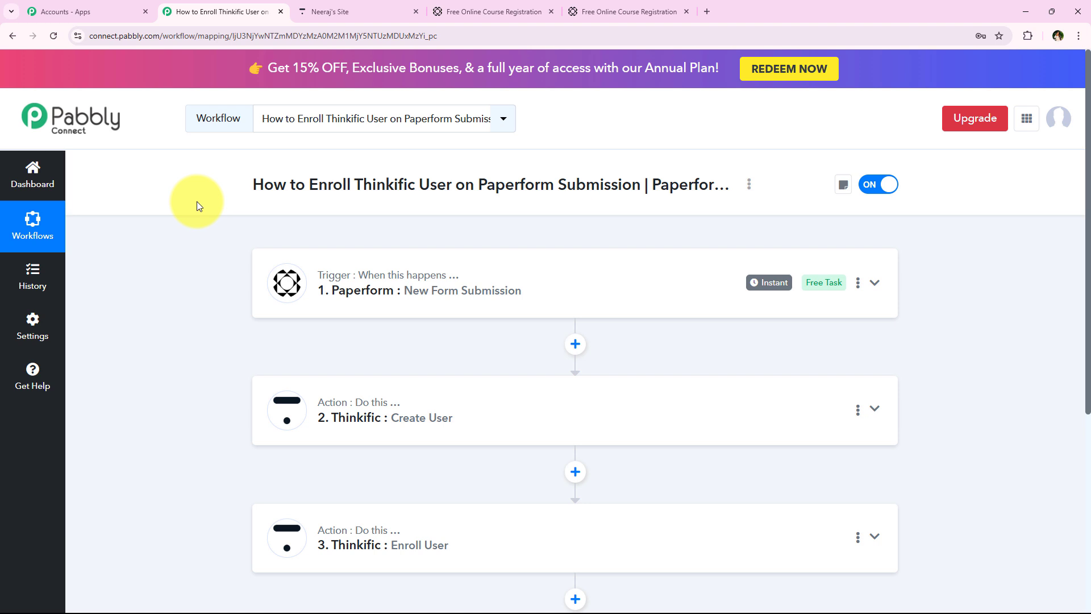